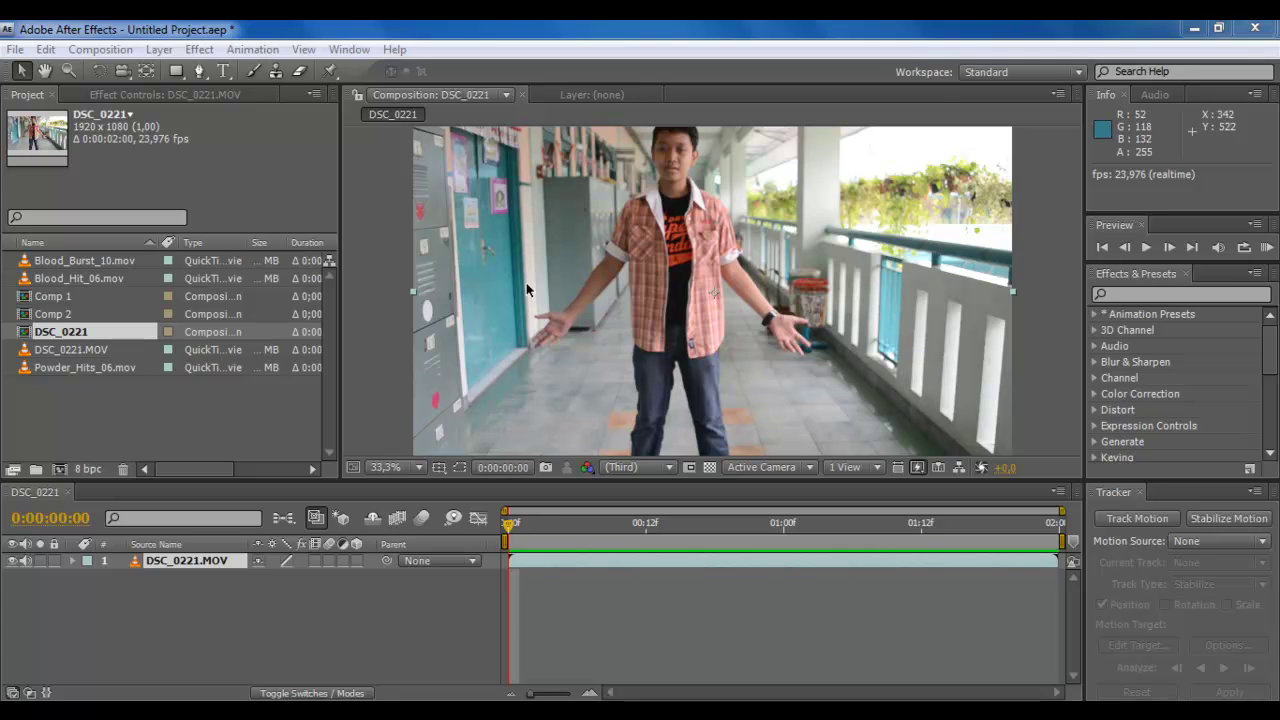
{"action": "left_click", "coordinate": [1146, 252]}
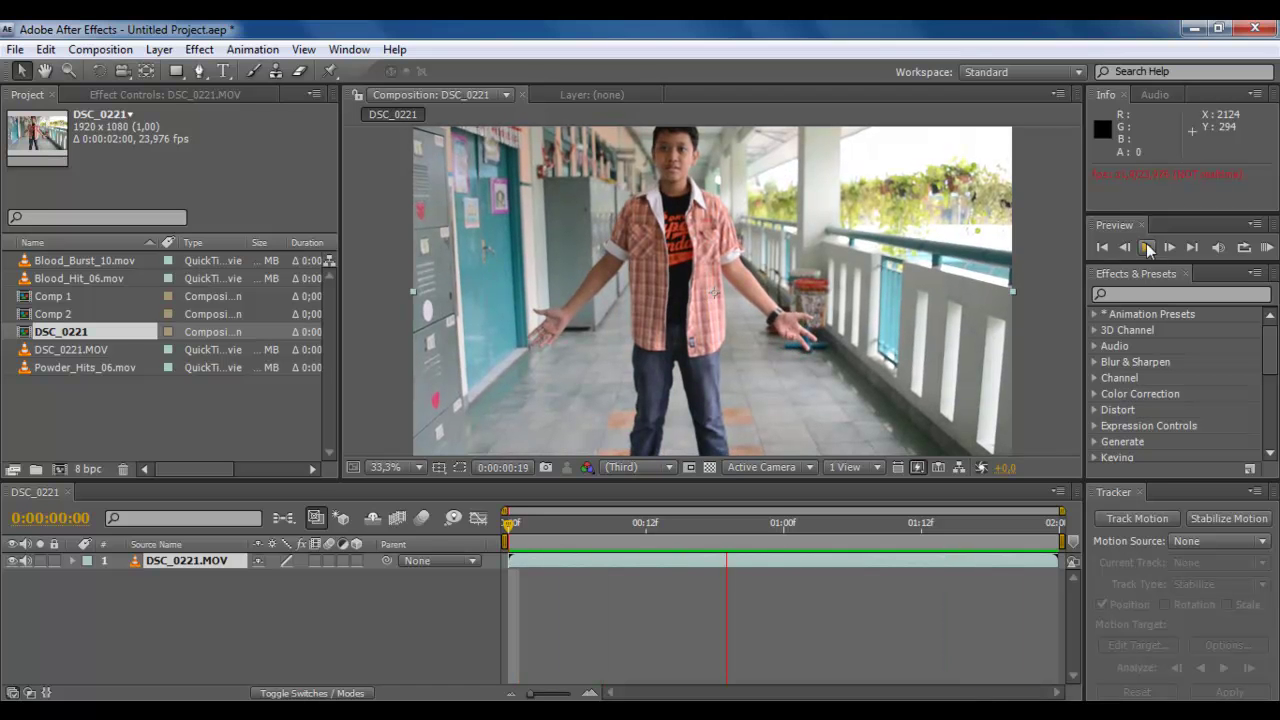
{"action": "left_click", "coordinate": [1146, 247]}
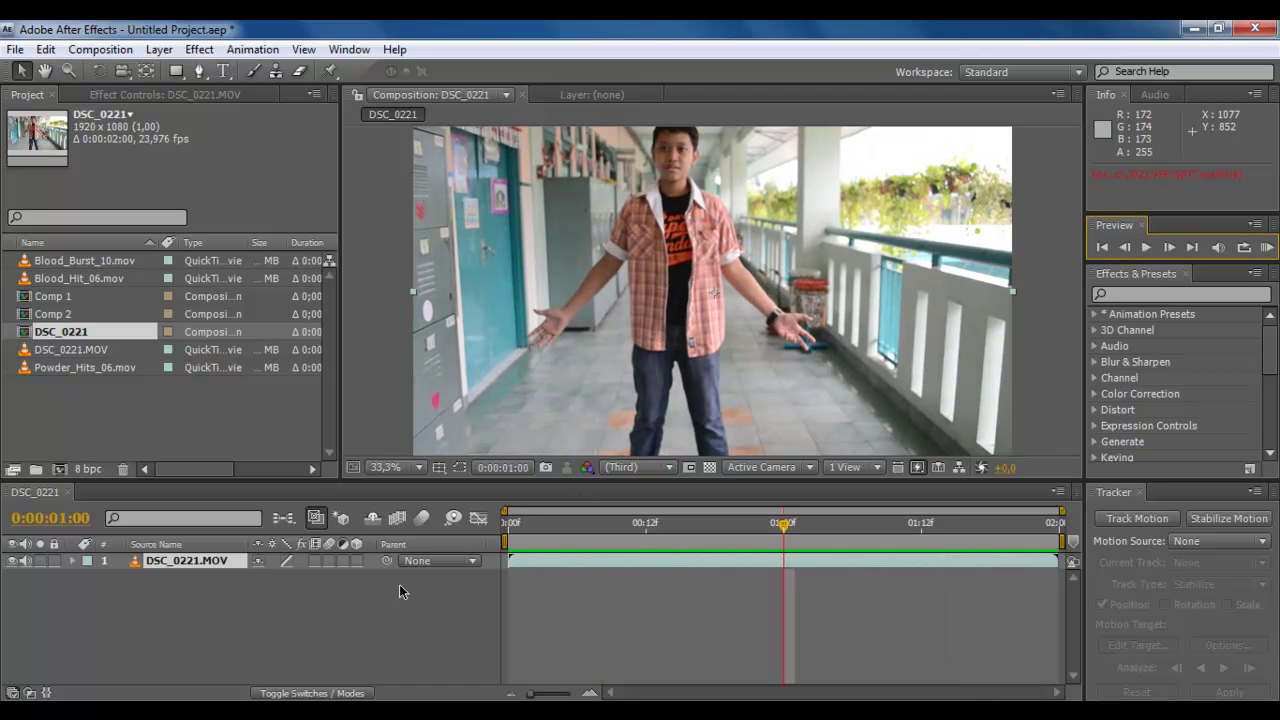
{"action": "left_click", "coordinate": [503, 537]}
{"action": "left_click", "coordinate": [1264, 247]}
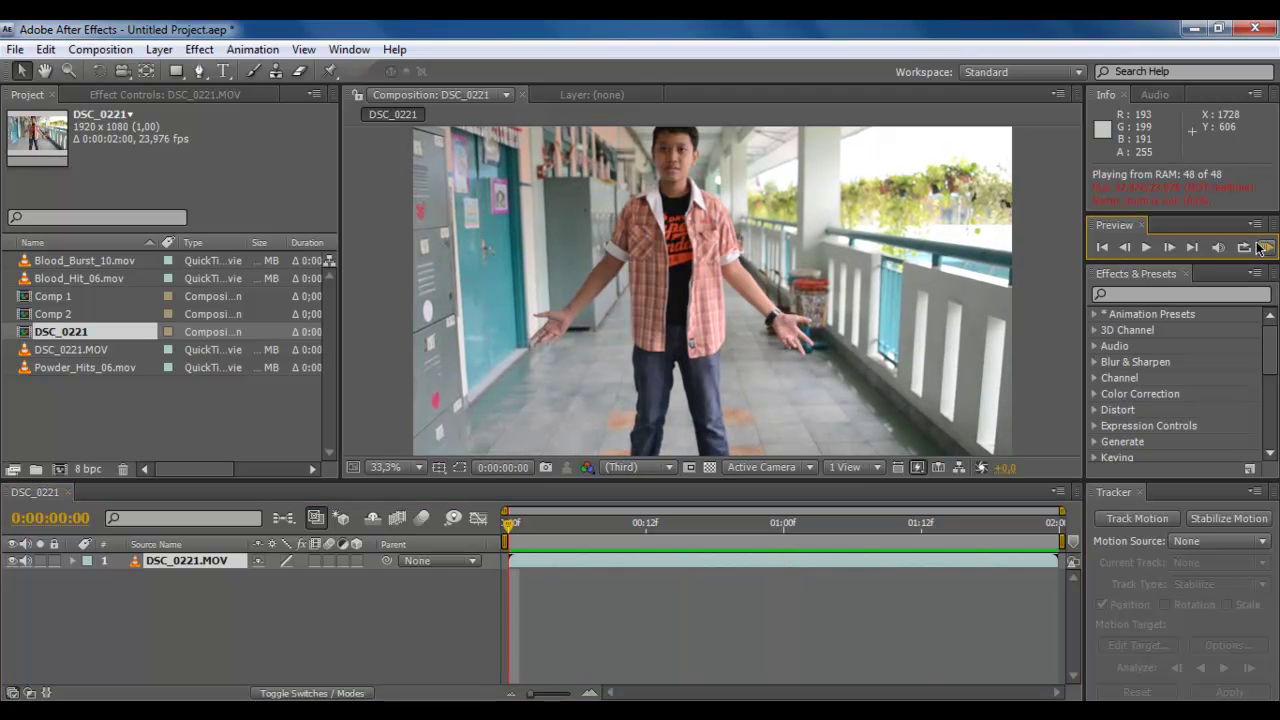
{"action": "left_click", "coordinate": [1262, 247]}
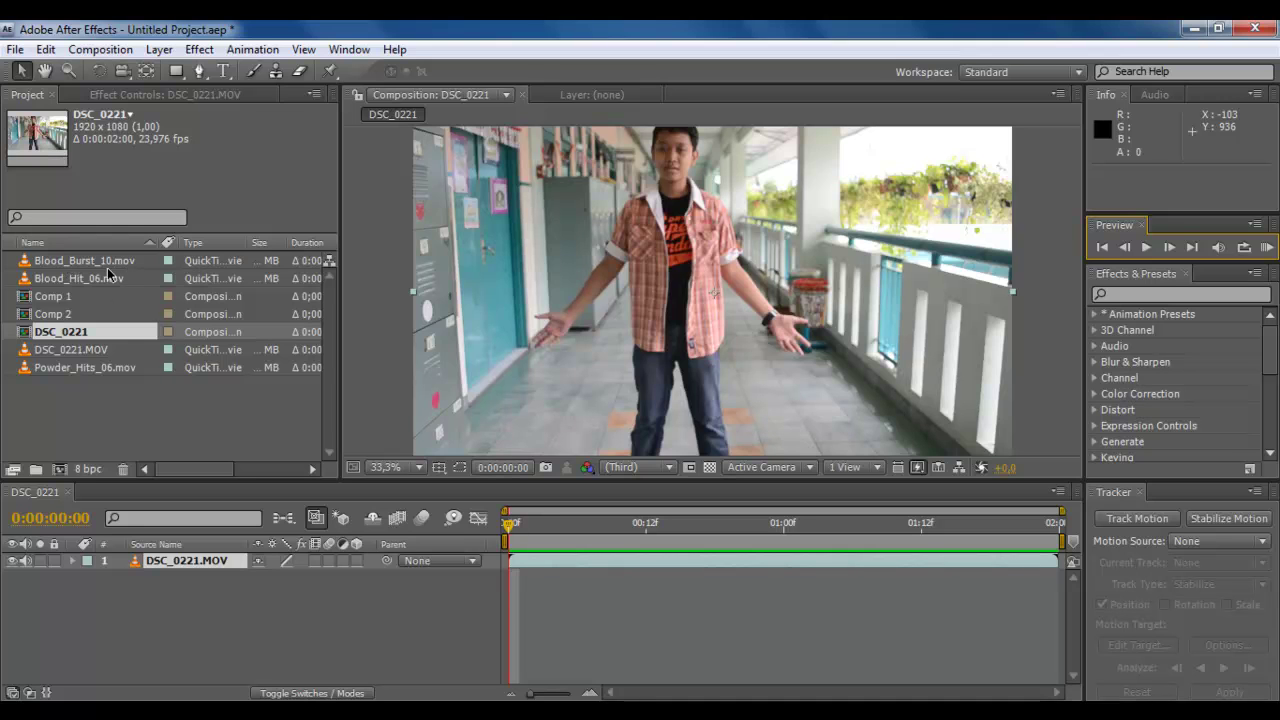
{"action": "left_click", "coordinate": [109, 266]}
{"action": "left_click", "coordinate": [100, 278]}
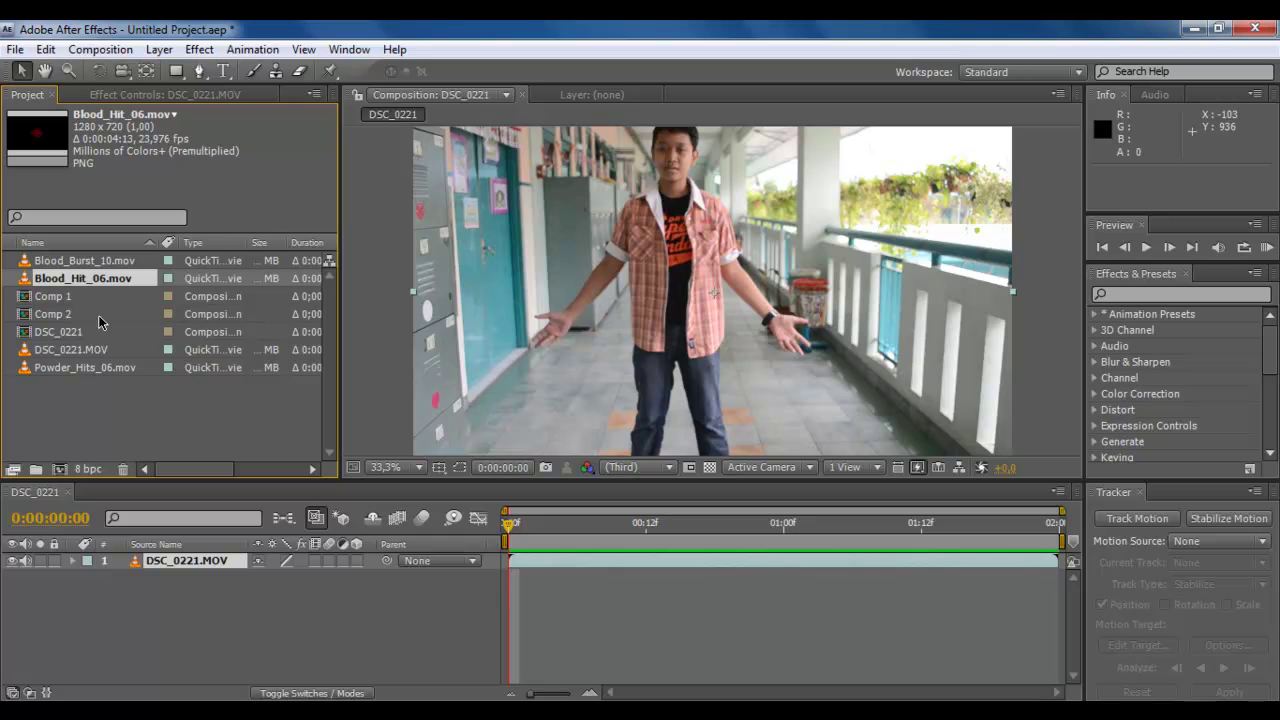
{"action": "left_click", "coordinate": [86, 373]}
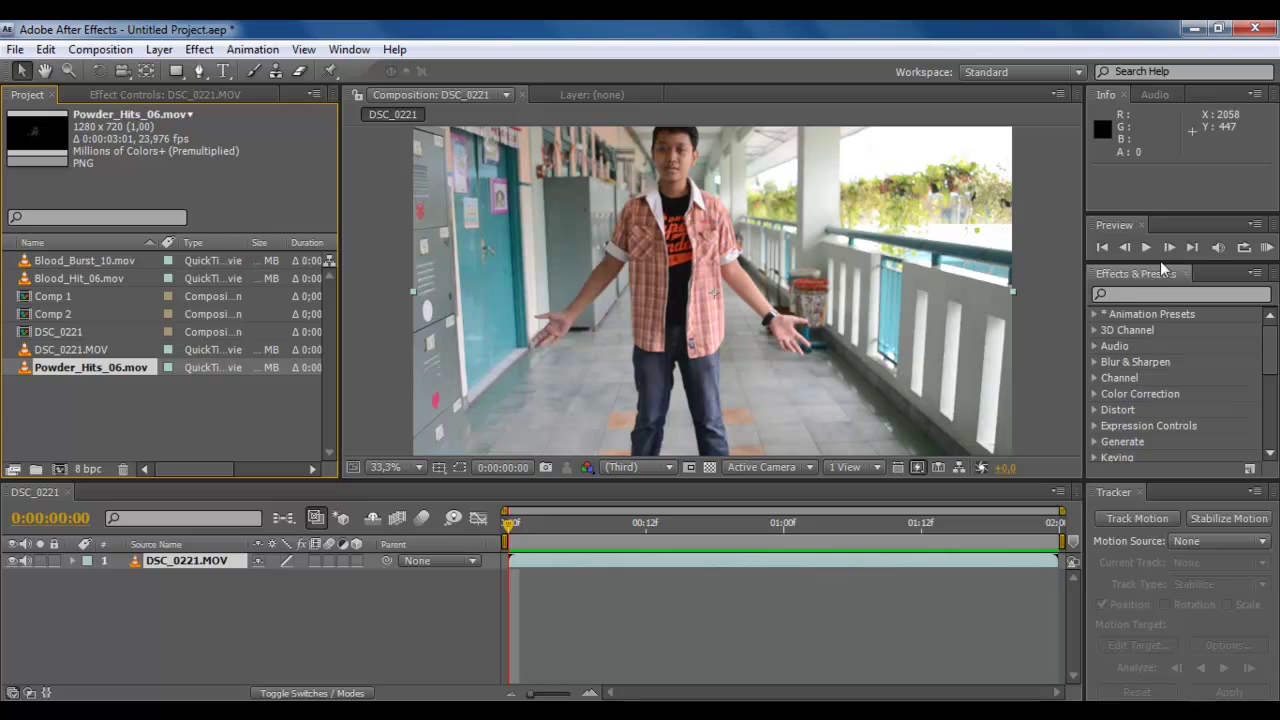
{"action": "left_click", "coordinate": [58, 350]}
{"action": "left_click", "coordinate": [56, 366]}
{"action": "left_click", "coordinate": [58, 350]}
{"action": "left_click", "coordinate": [47, 278]}
{"action": "left_click", "coordinate": [47, 261]}
{"action": "left_click", "coordinate": [47, 279]}
{"action": "left_click", "coordinate": [52, 262]}
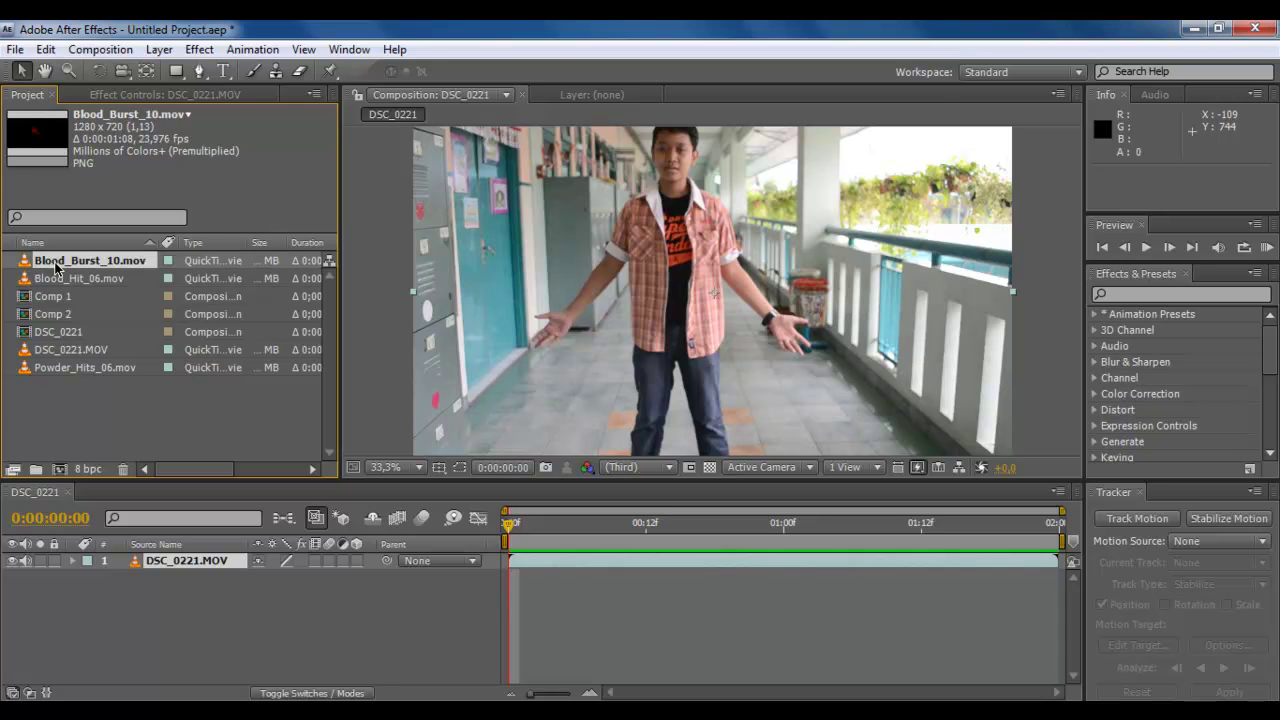
Add Blood_Burst_10 as a layer above the corridor footage and review its first frames.
{"action": "left_click_drag", "start_coordinate": [62, 265], "coordinate": [117, 572]}
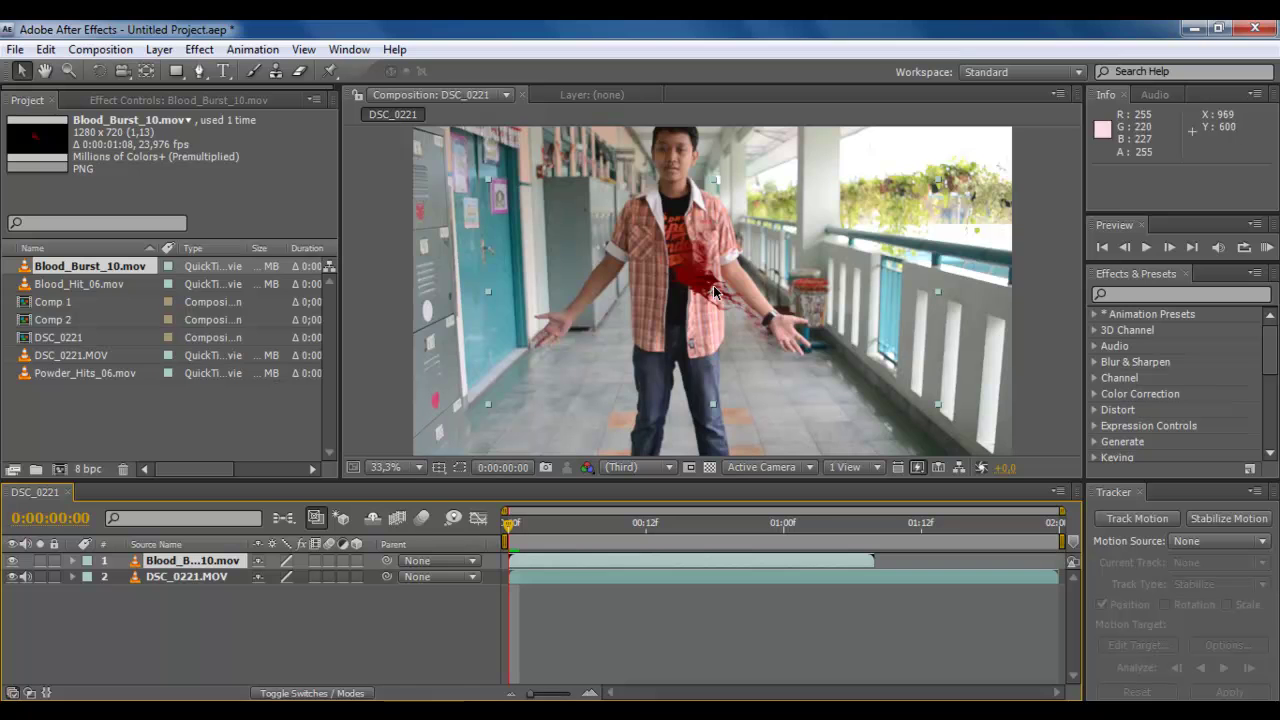
{"action": "left_click", "coordinate": [1176, 249]}
{"action": "left_click", "coordinate": [1178, 250]}
{"action": "left_click", "coordinate": [1178, 250]}
{"action": "left_click", "coordinate": [1178, 250]}
{"action": "left_click", "coordinate": [1178, 250]}
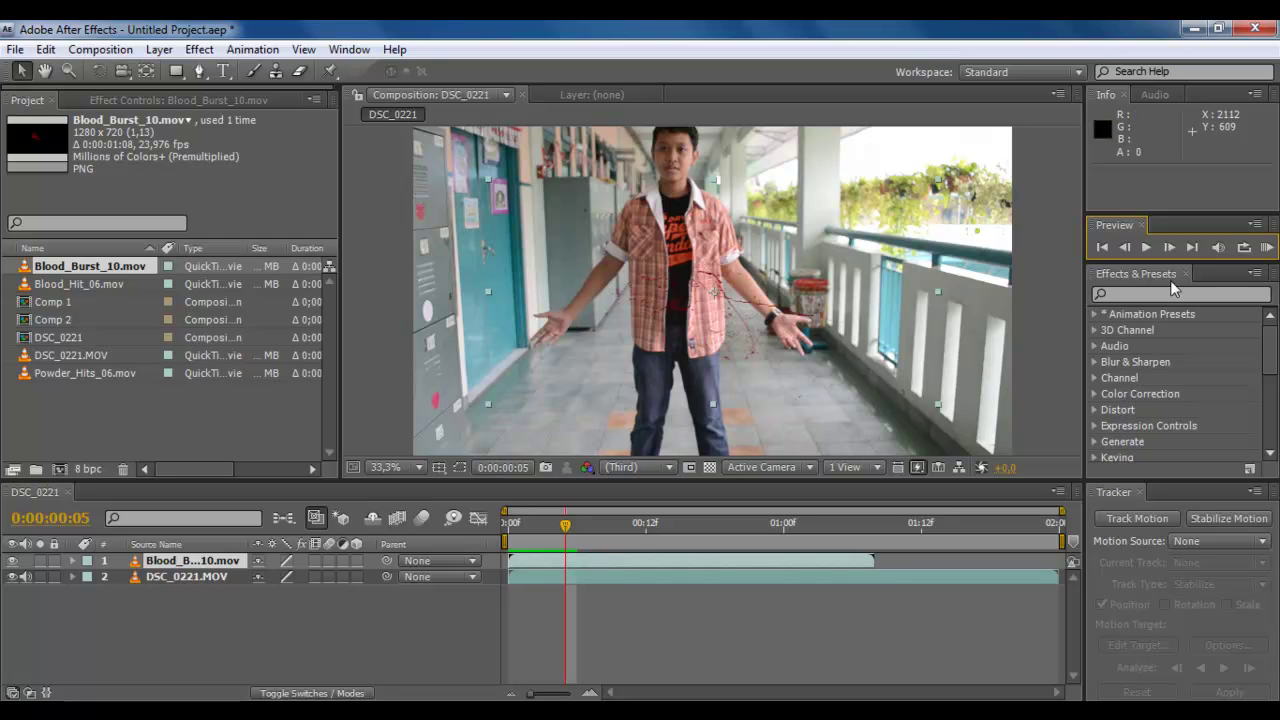
{"action": "left_click", "coordinate": [1130, 249]}
{"action": "left_click", "coordinate": [1130, 249]}
{"action": "left_click", "coordinate": [1130, 249]}
{"action": "left_click", "coordinate": [1130, 249]}
{"action": "left_click", "coordinate": [1165, 250]}
{"action": "left_click", "coordinate": [1165, 250]}
{"action": "left_click", "coordinate": [1165, 250]}
Step frame by frame to 0:00:01:09, where the hit lands.
{"action": "left_click", "coordinate": [1165, 250]}
{"action": "left_click", "coordinate": [1165, 250]}
{"action": "left_click", "coordinate": [1165, 250]}
{"action": "left_click", "coordinate": [1165, 250]}
{"action": "left_click", "coordinate": [1165, 250]}
{"action": "left_click", "coordinate": [1165, 250]}
{"action": "left_click", "coordinate": [1165, 250]}
{"action": "left_click", "coordinate": [1165, 250]}
{"action": "left_click", "coordinate": [1165, 250]}
{"action": "left_click", "coordinate": [1165, 250]}
{"action": "left_click", "coordinate": [1165, 250]}
{"action": "left_click", "coordinate": [1165, 250]}
{"action": "left_click", "coordinate": [1165, 250]}
{"action": "left_click", "coordinate": [1165, 250]}
{"action": "left_click", "coordinate": [1165, 250]}
{"action": "left_click", "coordinate": [1165, 250]}
{"action": "left_click", "coordinate": [1165, 250]}
{"action": "left_click", "coordinate": [1165, 250]}
{"action": "left_click", "coordinate": [1165, 250]}
{"action": "left_click", "coordinate": [1165, 250]}
{"action": "left_click", "coordinate": [1165, 250]}
{"action": "left_click", "coordinate": [1165, 250]}
{"action": "left_click", "coordinate": [1165, 250]}
{"action": "left_click", "coordinate": [1165, 250]}
{"action": "left_click", "coordinate": [1165, 250]}
{"action": "left_click", "coordinate": [1165, 250]}
{"action": "left_click", "coordinate": [1165, 250]}
{"action": "left_click", "coordinate": [1165, 250]}
{"action": "left_click", "coordinate": [1166, 250]}
{"action": "left_click", "coordinate": [1166, 250]}
{"action": "left_click", "coordinate": [1125, 249]}
{"action": "left_click", "coordinate": [1125, 249]}
{"action": "left_click", "coordinate": [1170, 248]}
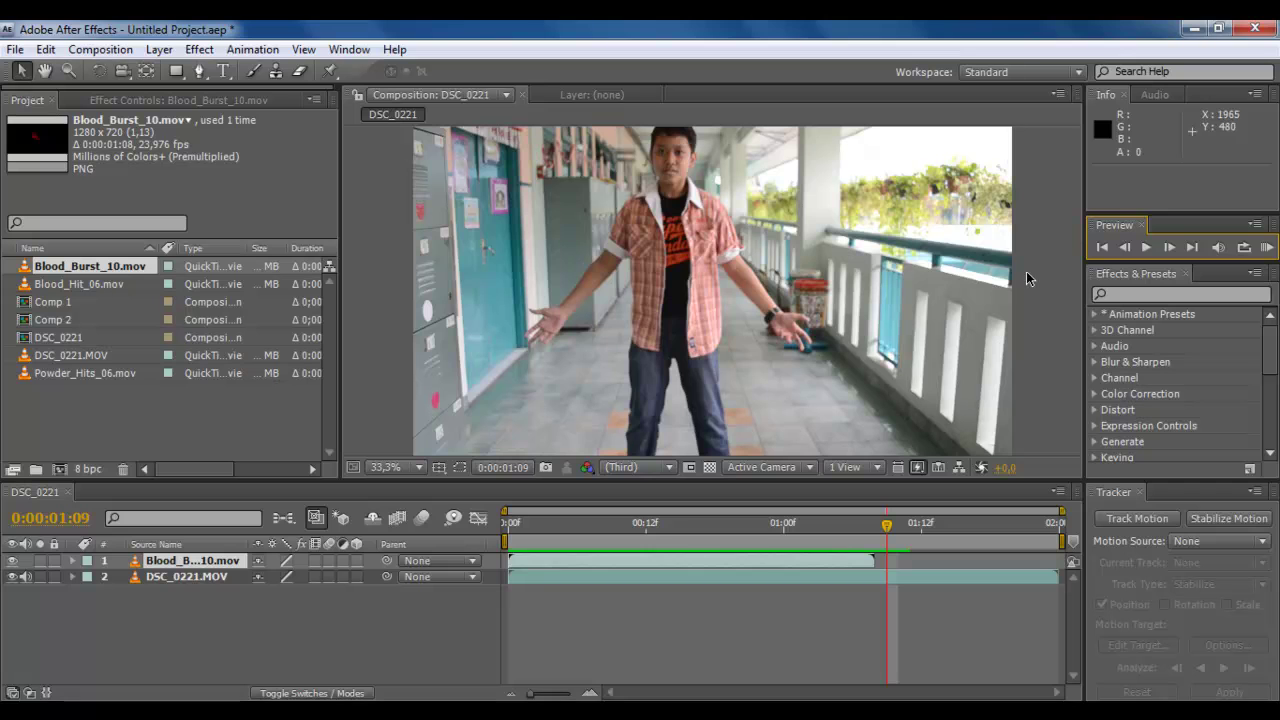
Slide the Blood_Burst_10 layer bar so it starts at 0:00:01:09.
{"action": "left_click_drag", "start_coordinate": [596, 560], "coordinate": [851, 530]}
{"action": "key", "text": "alt+shift+Page_Up"}
{"action": "key", "text": "alt+Page_Down"}
{"action": "key", "text": "alt+Page_Down"}
{"action": "left_click", "coordinate": [925, 557]}
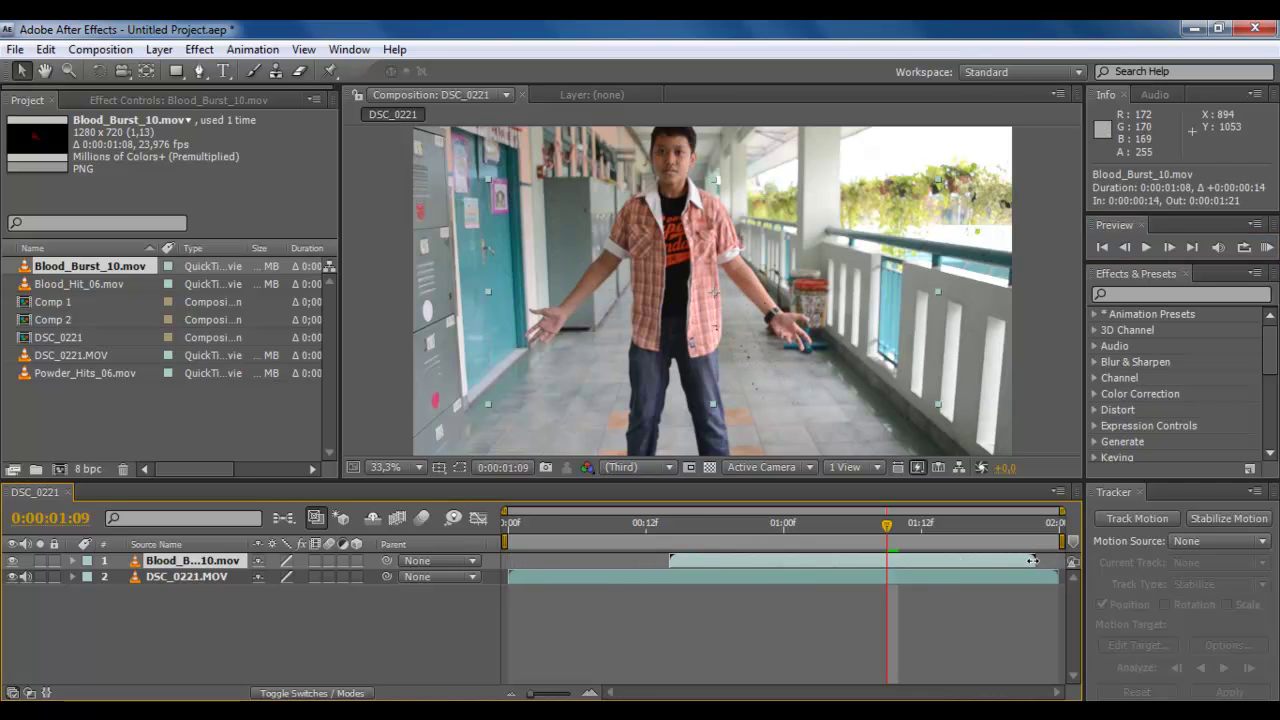
{"action": "mouse_move", "coordinate": [1006, 563]}
{"action": "left_mouse_down"}
{"action": "mouse_move", "coordinate": [935, 568]}
{"action": "mouse_move", "coordinate": [1027, 549]}
{"action": "mouse_move", "coordinate": [928, 557]}
{"action": "mouse_move", "coordinate": [1063, 563]}
{"action": "mouse_move", "coordinate": [1029, 561]}
{"action": "left_mouse_up"}
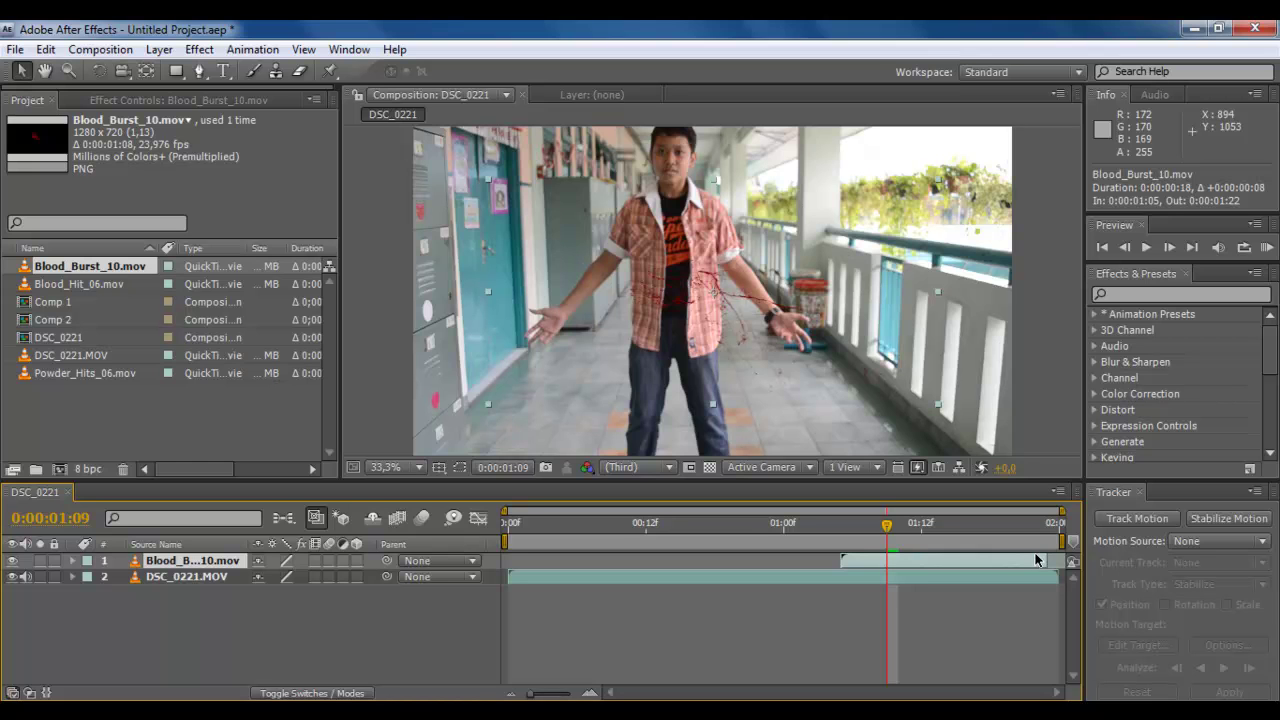
{"action": "mouse_move", "coordinate": [1044, 556]}
{"action": "left_mouse_down"}
{"action": "mouse_move", "coordinate": [1009, 567]}
{"action": "mouse_move", "coordinate": [1046, 572]}
{"action": "left_mouse_up"}
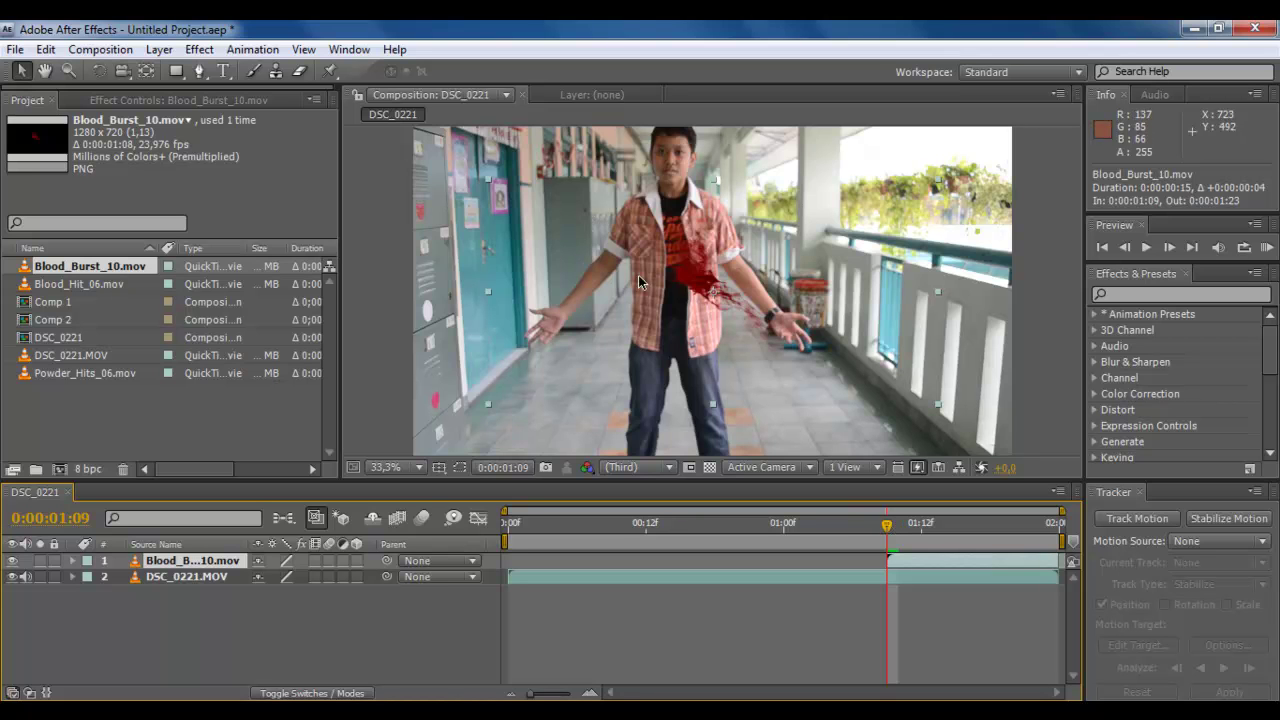
Scale the blood burst down to about 96% and move it up onto the chest.
{"action": "left_click", "coordinate": [698, 292]}
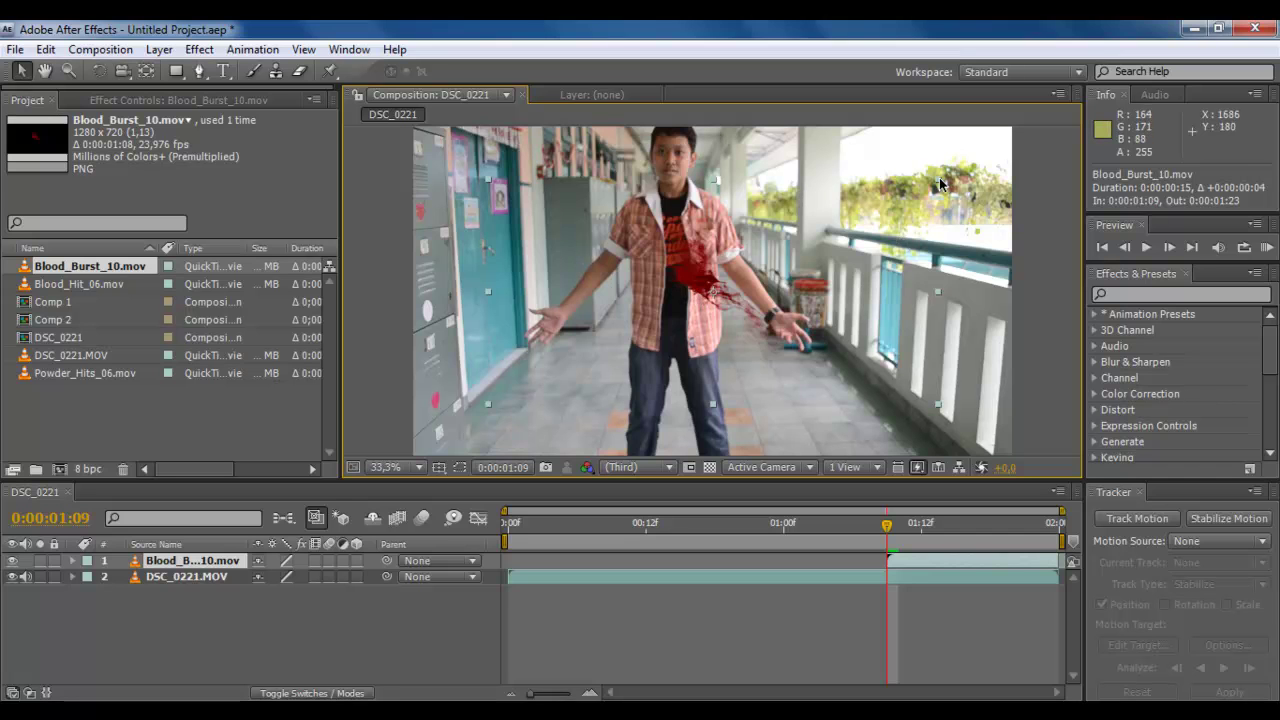
{"action": "left_click_drag", "start_coordinate": [937, 182], "coordinate": [867, 222]}
{"action": "left_click_drag", "start_coordinate": [740, 289], "coordinate": [721, 261]}
Step back through the burst frames to 0:00:01:09 and fine-tune its position on the chest.
{"action": "left_click", "coordinate": [1168, 248]}
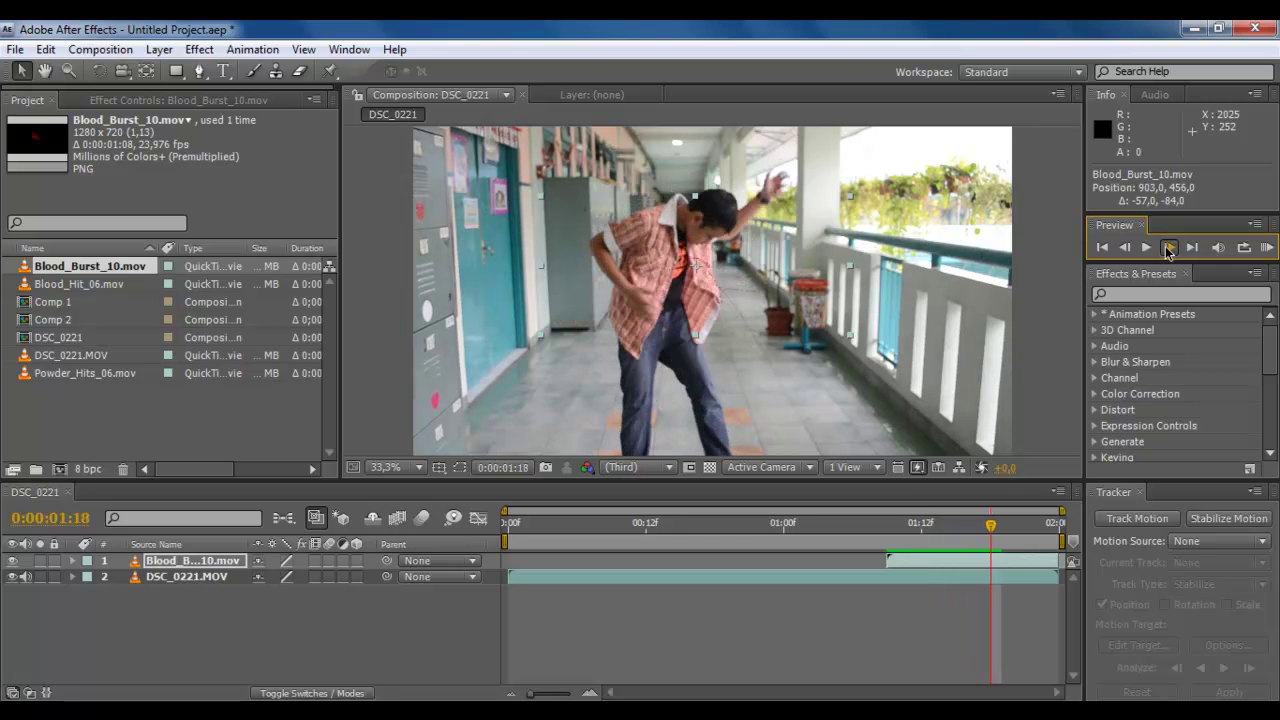
{"action": "left_click", "coordinate": [1168, 250]}
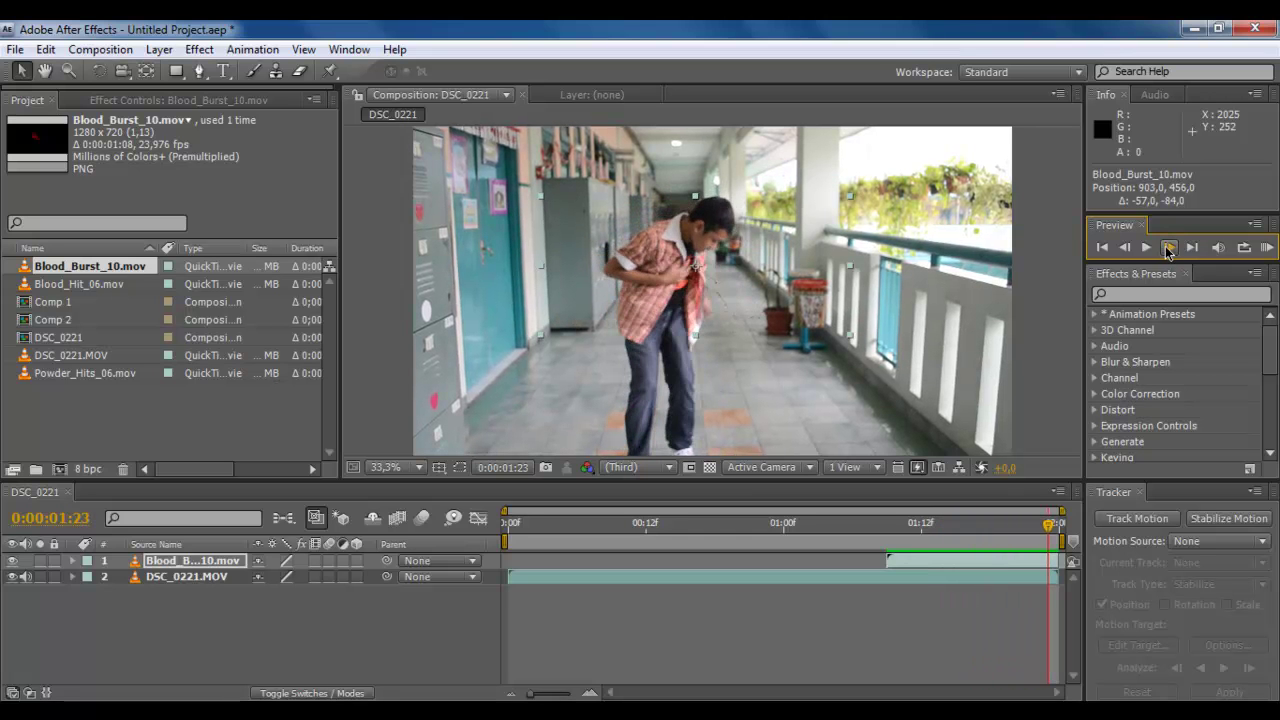
{"action": "left_click", "coordinate": [1125, 248]}
{"action": "left_click", "coordinate": [1125, 248]}
{"action": "left_click", "coordinate": [1125, 248]}
{"action": "left_click", "coordinate": [1125, 248]}
{"action": "left_click", "coordinate": [1125, 248]}
{"action": "left_click", "coordinate": [1125, 248]}
{"action": "left_click", "coordinate": [1125, 248]}
{"action": "left_click", "coordinate": [1125, 248]}
{"action": "left_click", "coordinate": [1125, 248]}
{"action": "left_click", "coordinate": [1125, 248]}
{"action": "left_click", "coordinate": [1125, 248]}
{"action": "left_click", "coordinate": [1125, 248]}
{"action": "left_click", "coordinate": [1125, 248]}
{"action": "left_click", "coordinate": [1125, 248]}
{"action": "left_click", "coordinate": [1125, 248]}
{"action": "left_click", "coordinate": [1169, 247]}
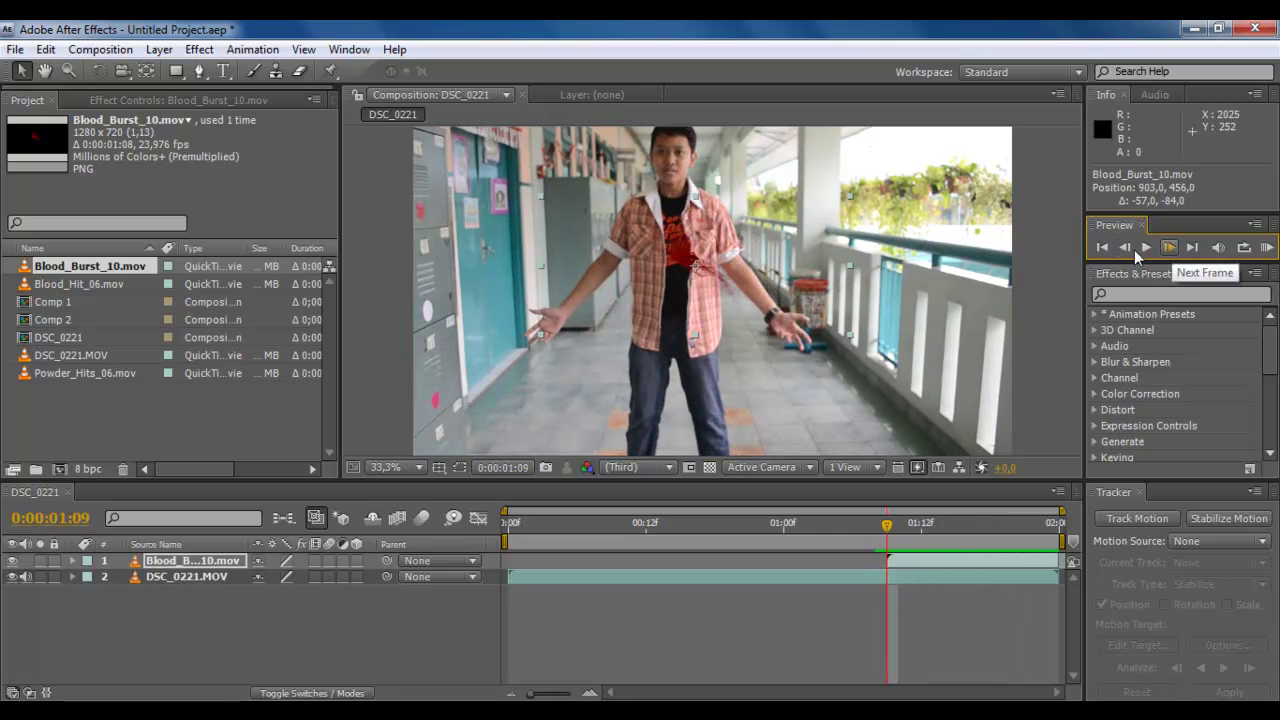
{"action": "left_click_drag", "start_coordinate": [715, 271], "coordinate": [703, 259]}
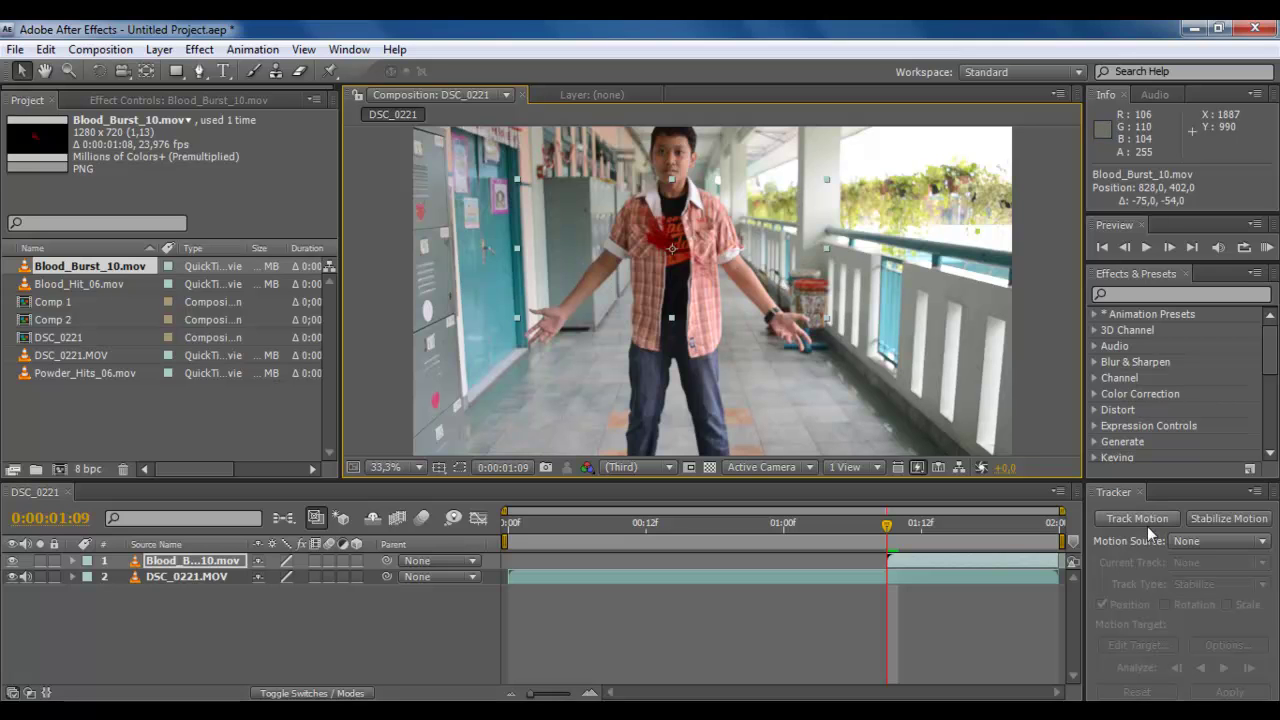
Step through the hit to the end of the composition and back to review the burst.
{"action": "left_click", "coordinate": [1169, 248]}
{"action": "left_click", "coordinate": [1169, 248]}
{"action": "left_click", "coordinate": [1169, 248]}
{"action": "left_click", "coordinate": [1169, 248]}
{"action": "left_click", "coordinate": [1169, 248]}
{"action": "left_click", "coordinate": [1169, 248]}
{"action": "left_click", "coordinate": [1169, 248]}
{"action": "left_click", "coordinate": [1169, 248]}
{"action": "left_click", "coordinate": [1169, 248]}
{"action": "left_click", "coordinate": [1169, 248]}
{"action": "left_click", "coordinate": [1129, 250]}
{"action": "left_click", "coordinate": [1129, 250]}
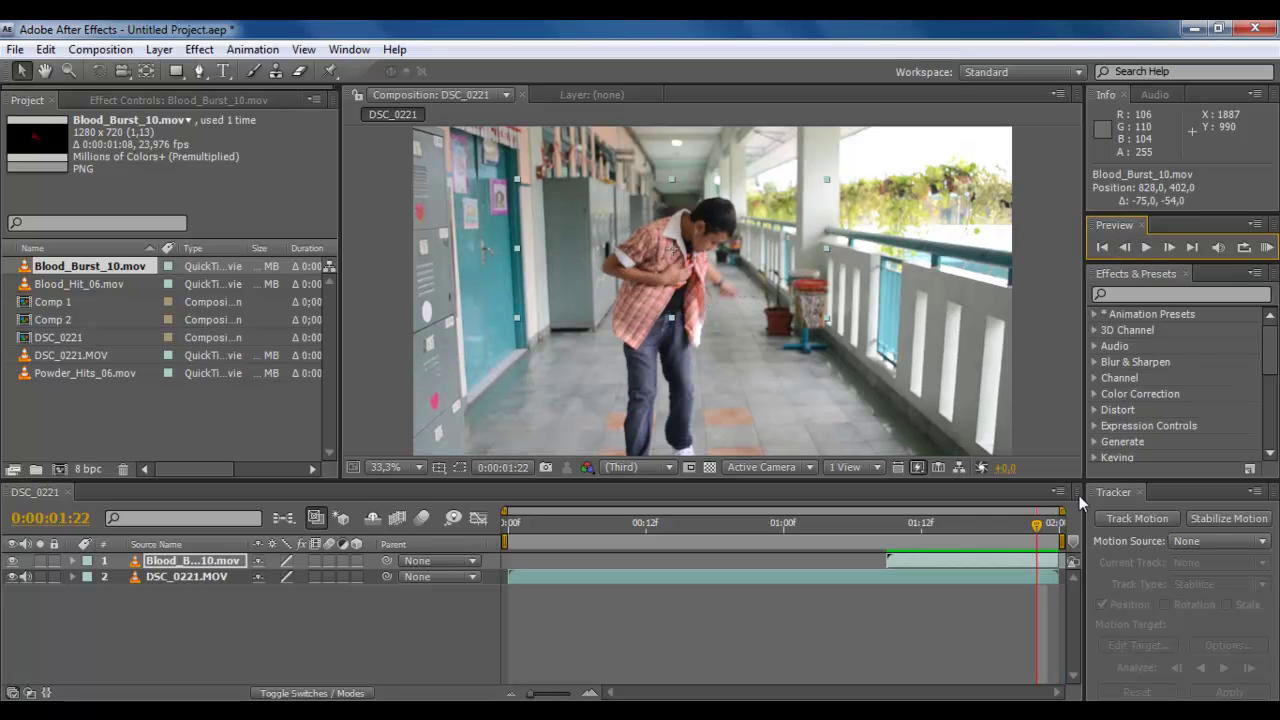
{"action": "left_click_drag", "start_coordinate": [1037, 526], "coordinate": [979, 526]}
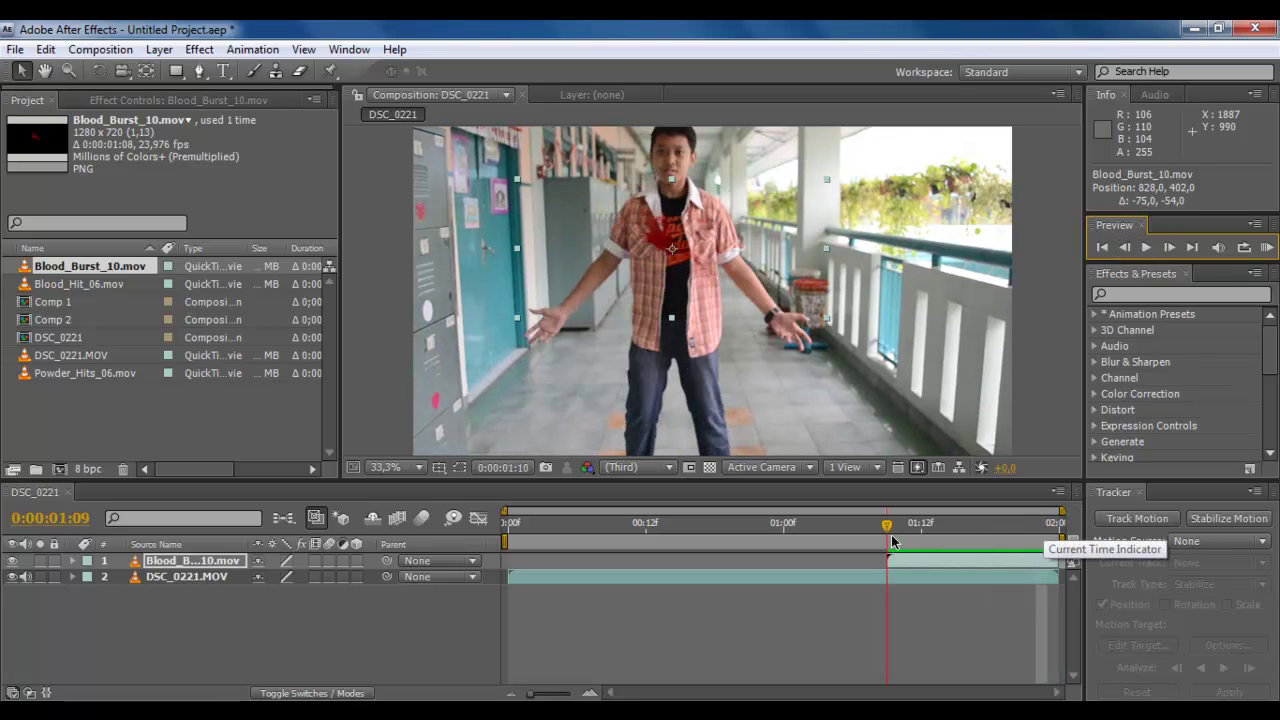
{"action": "mouse_move", "coordinate": [893, 541]}
{"action": "left_mouse_down"}
{"action": "mouse_move", "coordinate": [994, 533]}
{"action": "mouse_move", "coordinate": [891, 539]}
{"action": "left_mouse_up"}
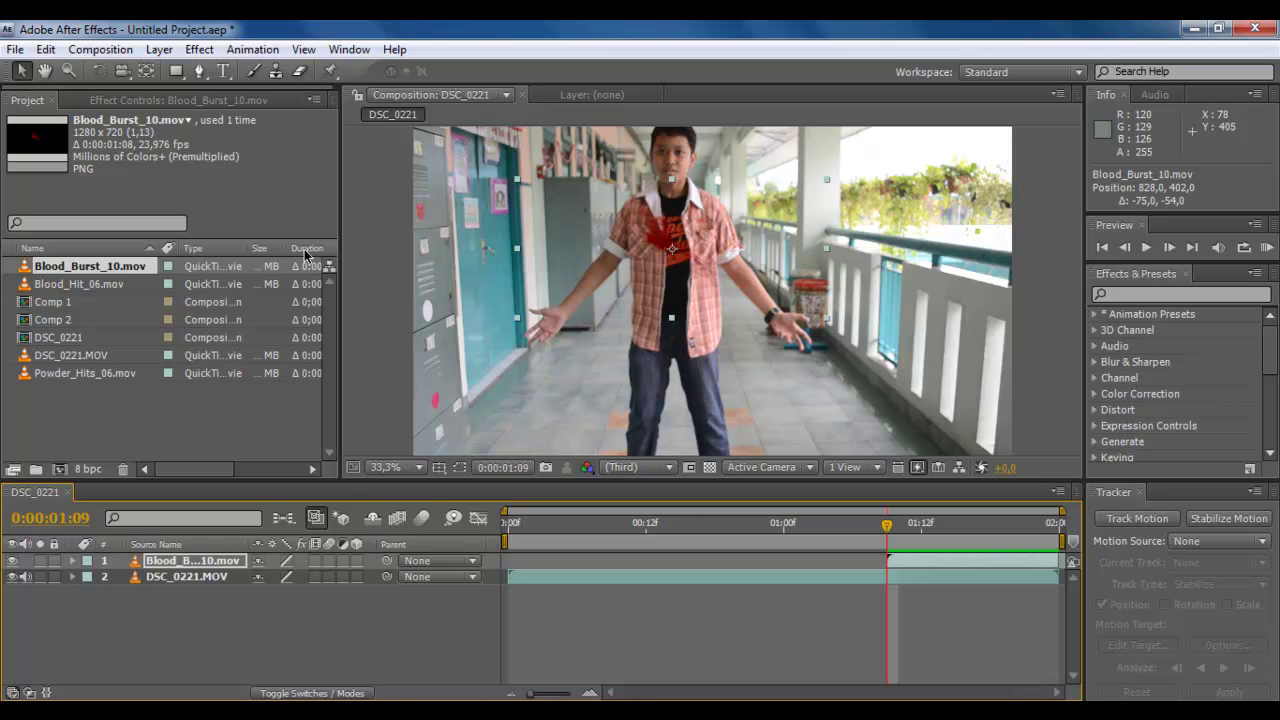
Add Powder_Hits_06 from 0:00:01:09 to the end, place it on the chest, and stack it beneath Blood_Burst_10.
{"action": "left_click", "coordinate": [85, 374]}
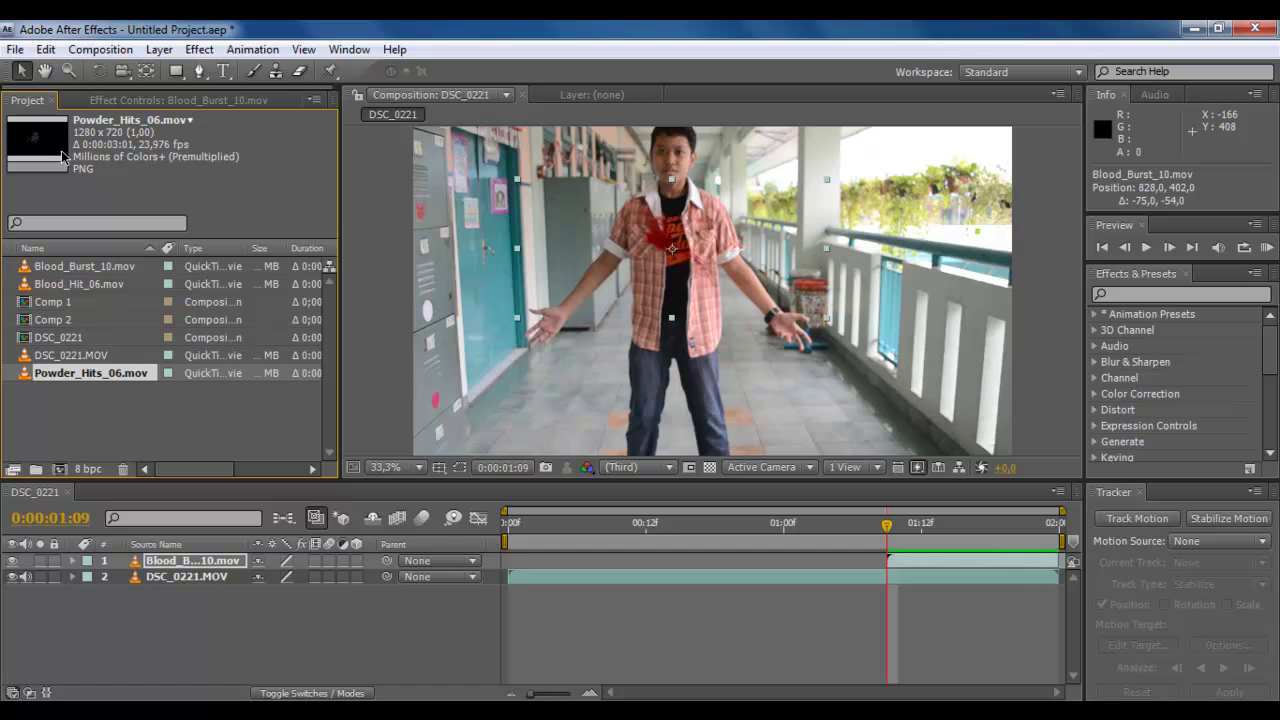
{"action": "left_click_drag", "start_coordinate": [86, 379], "coordinate": [131, 566]}
{"action": "left_click_drag", "start_coordinate": [1062, 569], "coordinate": [665, 563]}
{"action": "left_click_drag", "start_coordinate": [976, 560], "coordinate": [1058, 563]}
{"action": "left_click_drag", "start_coordinate": [805, 325], "coordinate": [765, 290]}
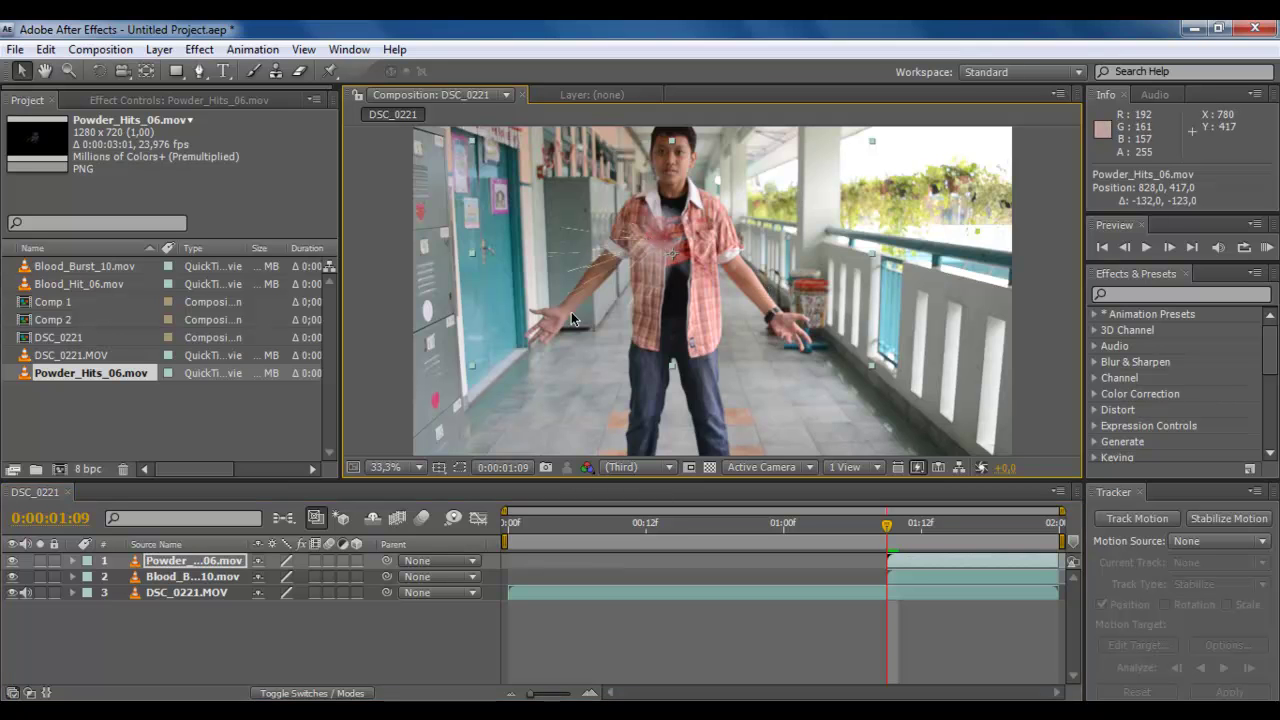
{"action": "left_click_drag", "start_coordinate": [222, 566], "coordinate": [228, 600]}
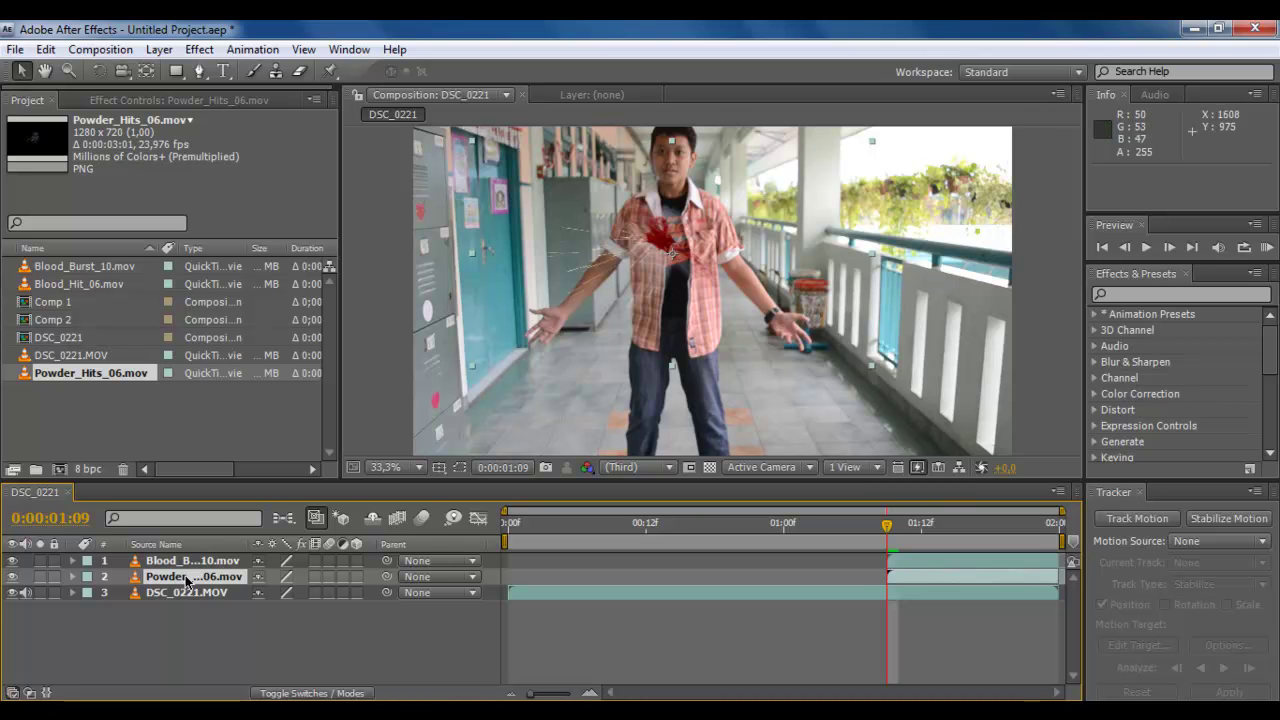
Apply a Tint effect to Powder_Hits_06 with Map White To set to red (DA0000).
{"action": "left_click", "coordinate": [1126, 292]}
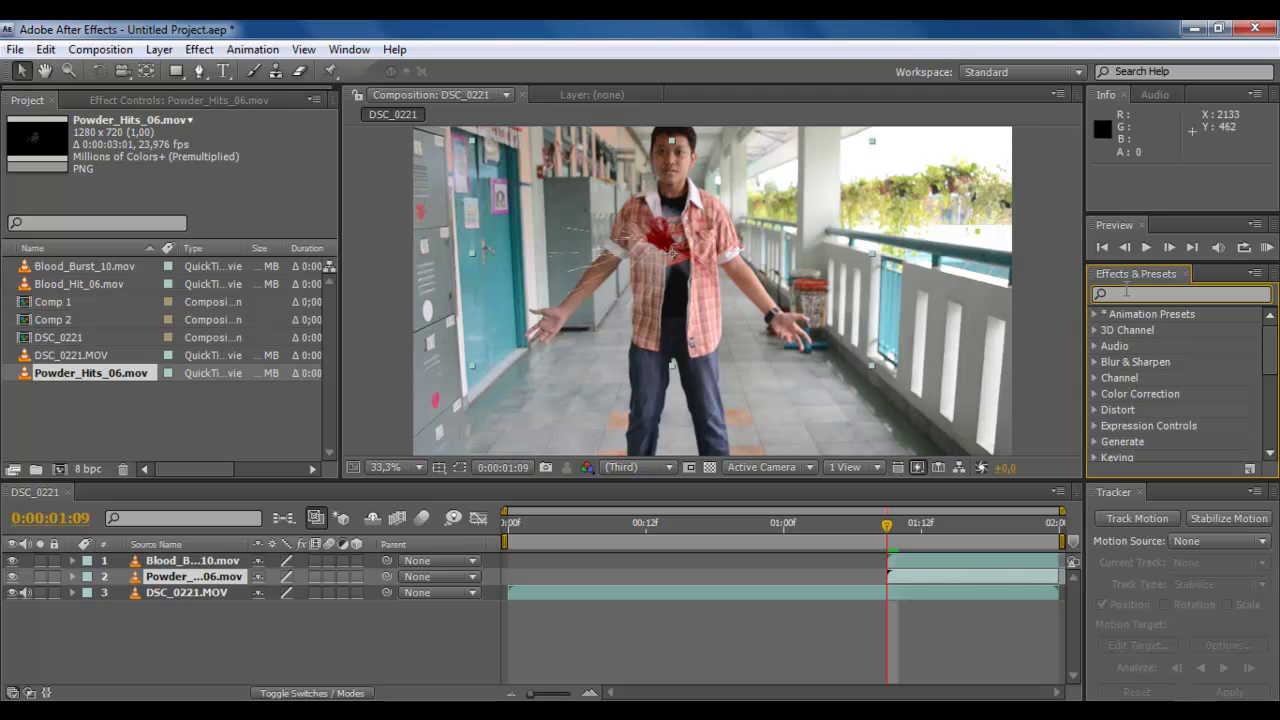
{"action": "type", "text": "tint"}
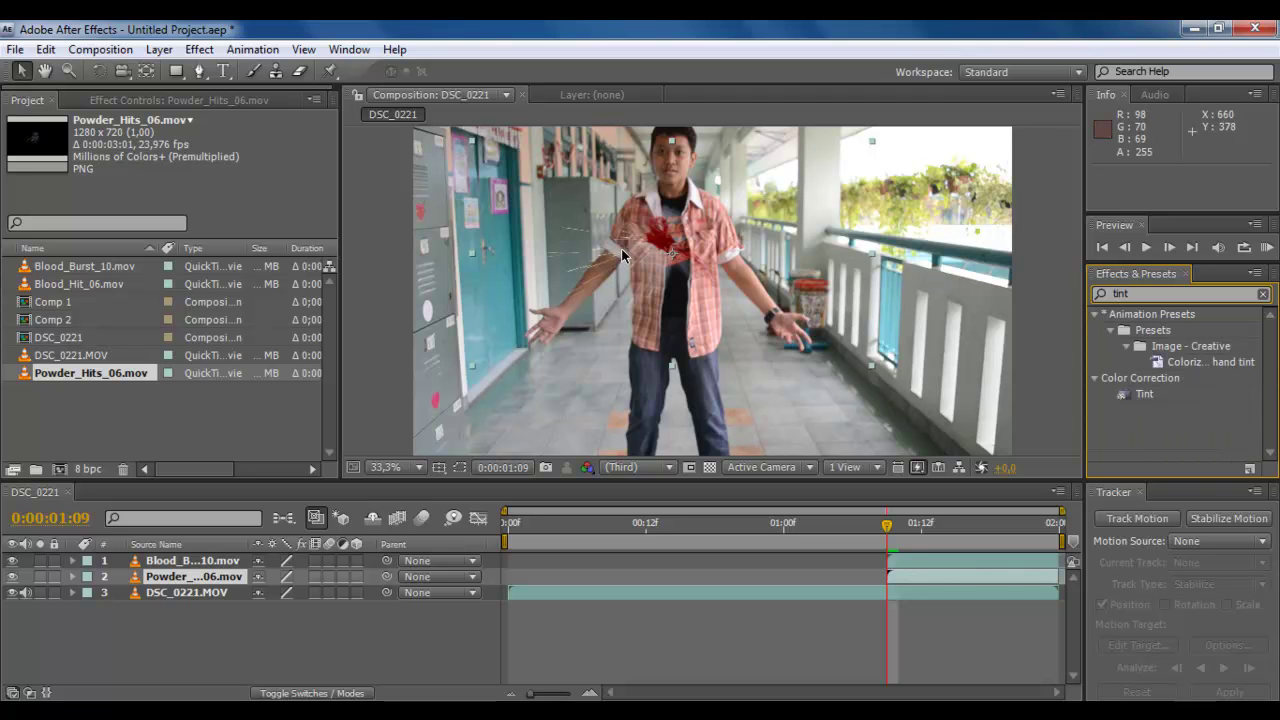
{"action": "left_click_drag", "start_coordinate": [1144, 394], "coordinate": [186, 579]}
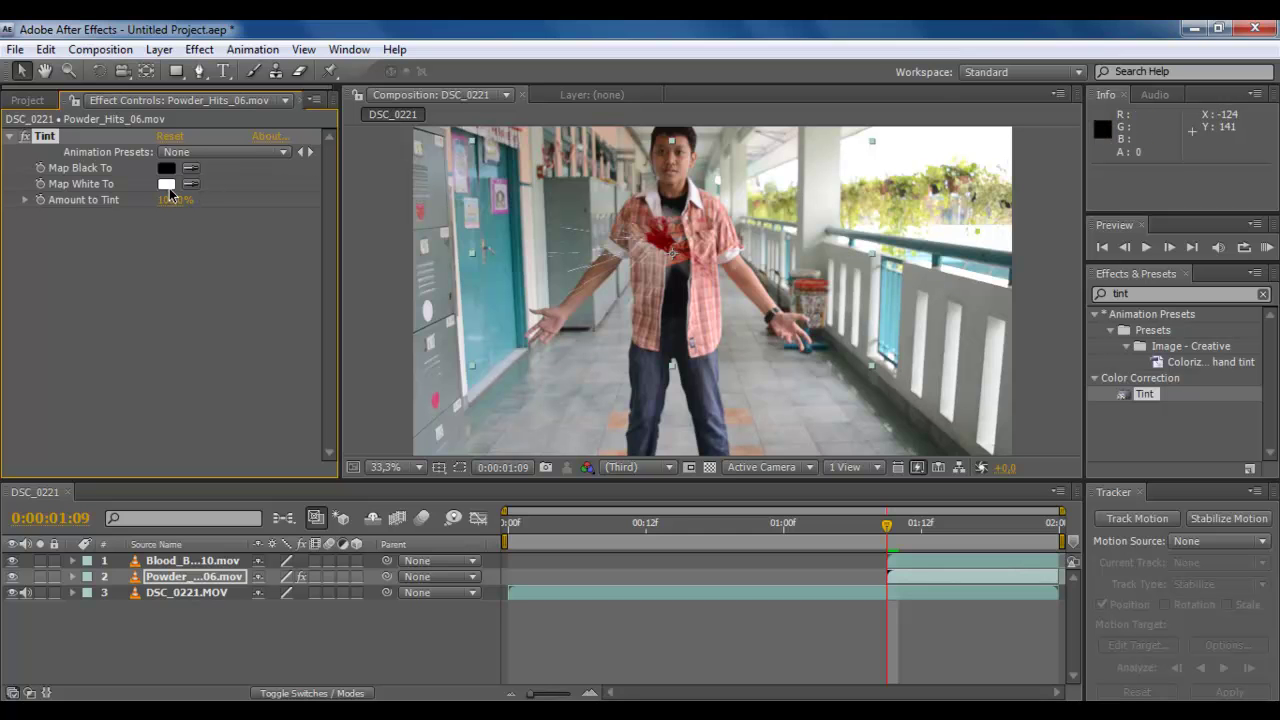
{"action": "left_click", "coordinate": [168, 186]}
{"action": "mouse_move", "coordinate": [846, 456]}
{"action": "left_mouse_down"}
{"action": "mouse_move", "coordinate": [881, 440]}
{"action": "mouse_move", "coordinate": [951, 571]}
{"action": "mouse_move", "coordinate": [963, 423]}
{"action": "mouse_move", "coordinate": [1009, 441]}
{"action": "left_mouse_up"}
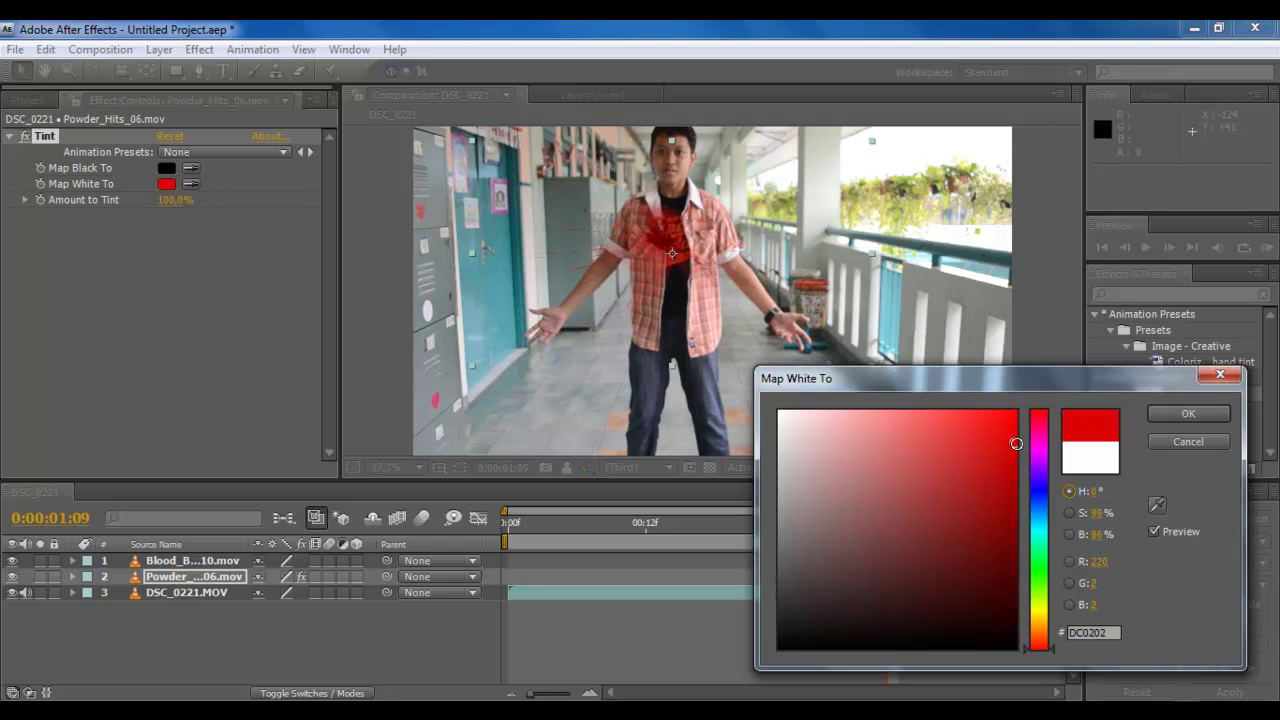
{"action": "left_click", "coordinate": [1156, 414]}
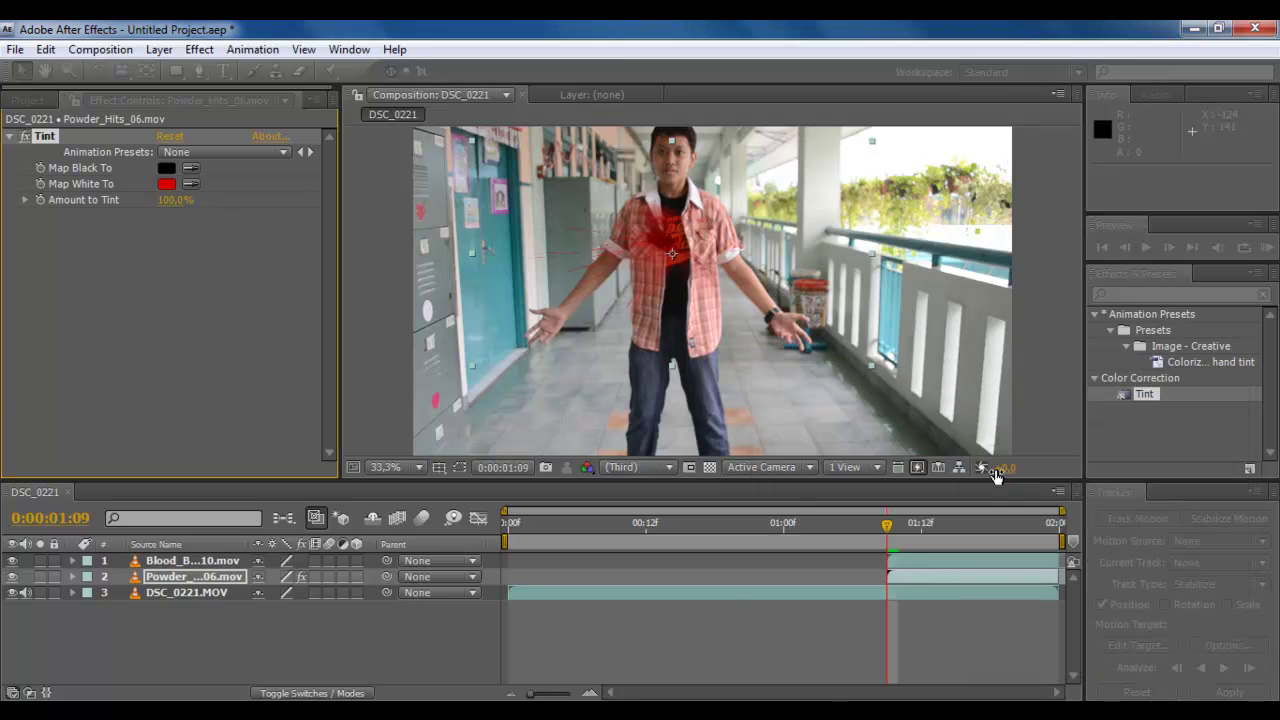
Preview the tinted powder and blood hit from 0:00:01:20 to the end.
{"action": "left_click", "coordinate": [1148, 249]}
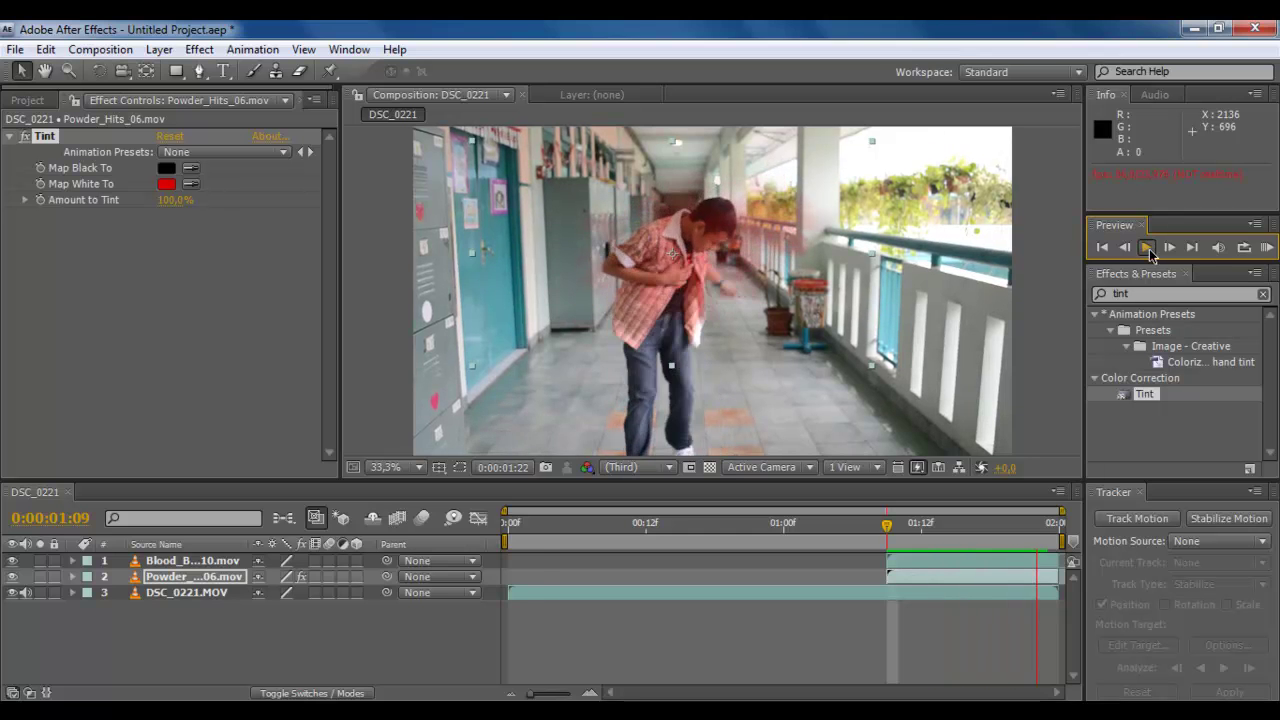
{"action": "left_click", "coordinate": [1149, 249]}
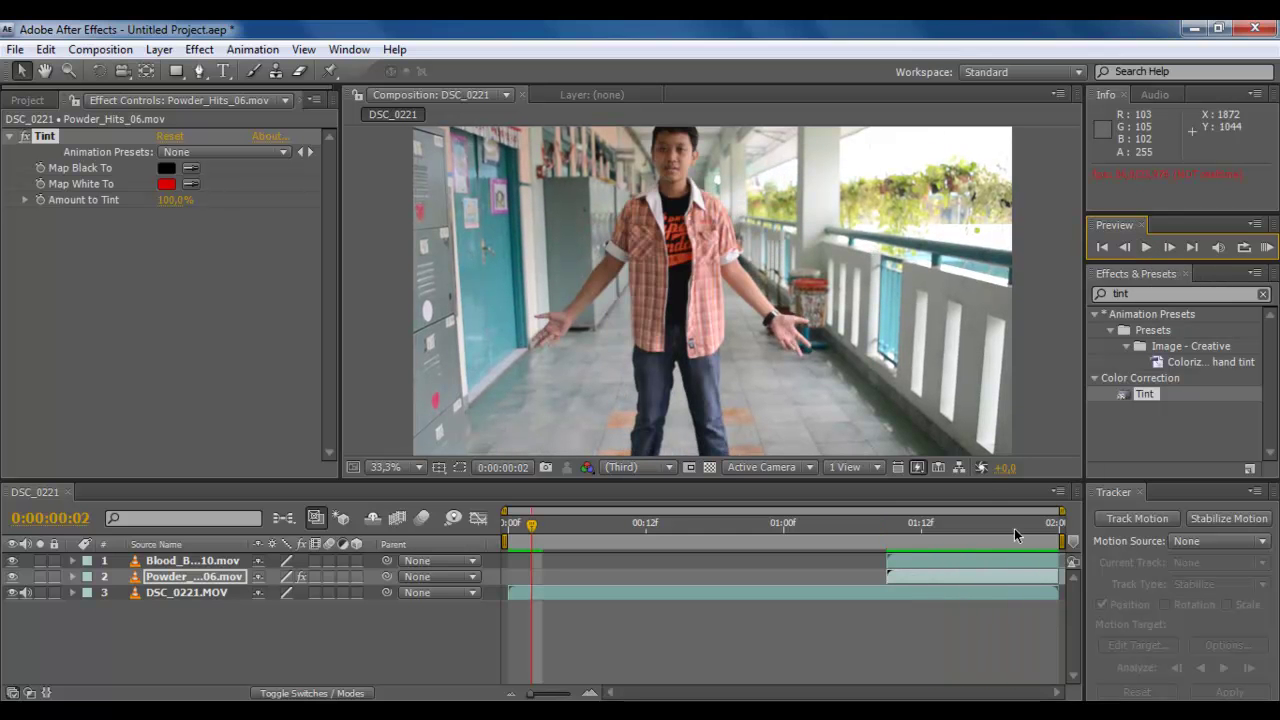
{"action": "left_click", "coordinate": [1013, 531]}
{"action": "left_click", "coordinate": [1147, 248]}
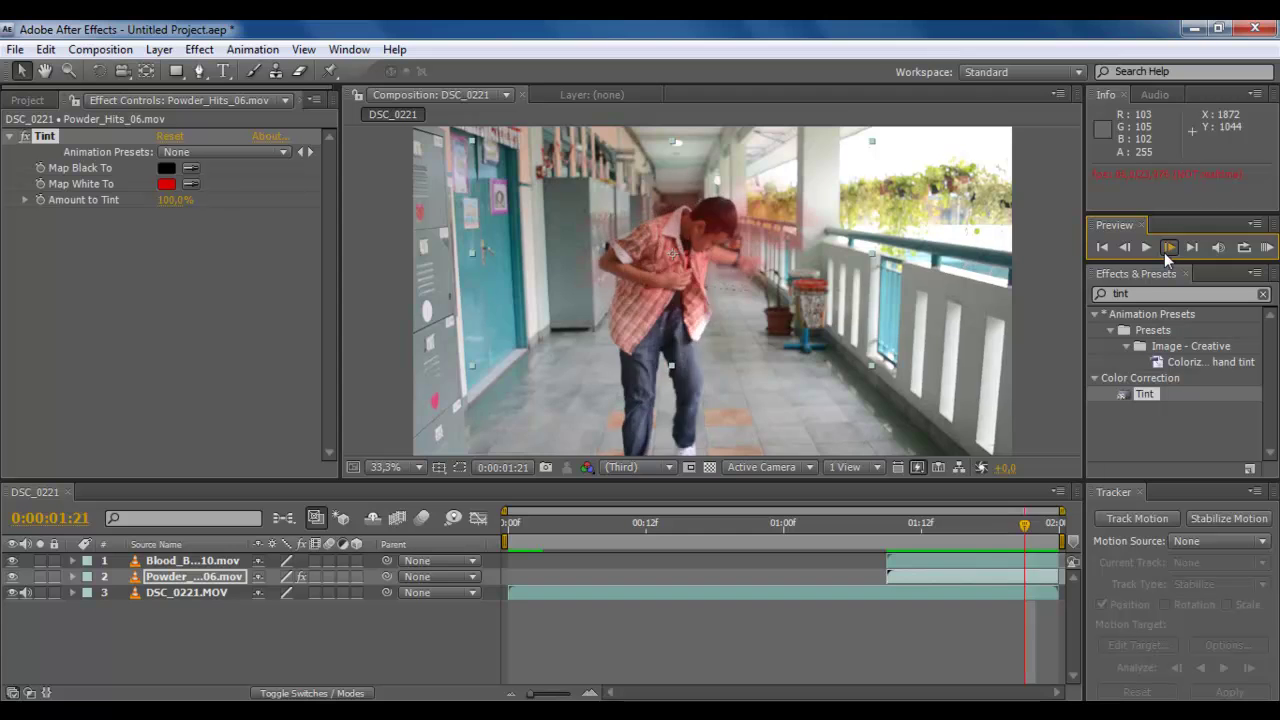
{"action": "left_click", "coordinate": [1125, 248]}
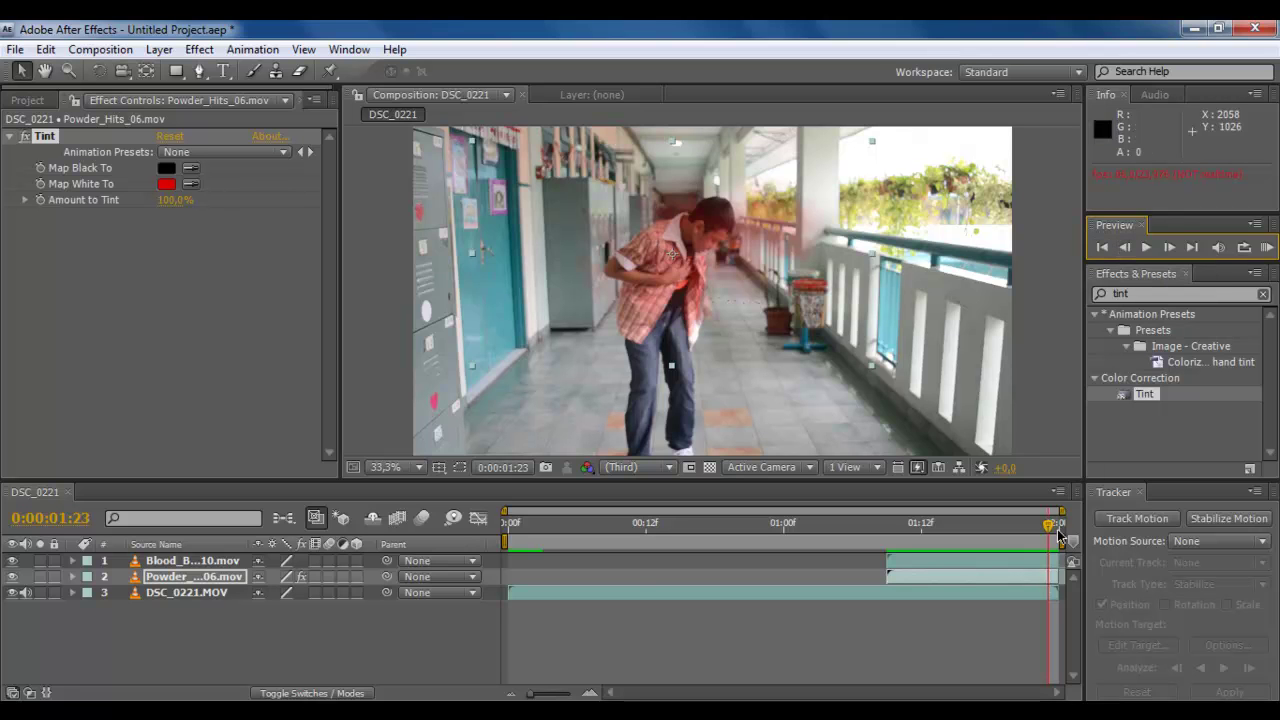
Select the Powder_Hits_06.mov layer and expand its property groups.
{"action": "left_click", "coordinate": [482, 584]}
{"action": "left_click", "coordinate": [210, 578]}
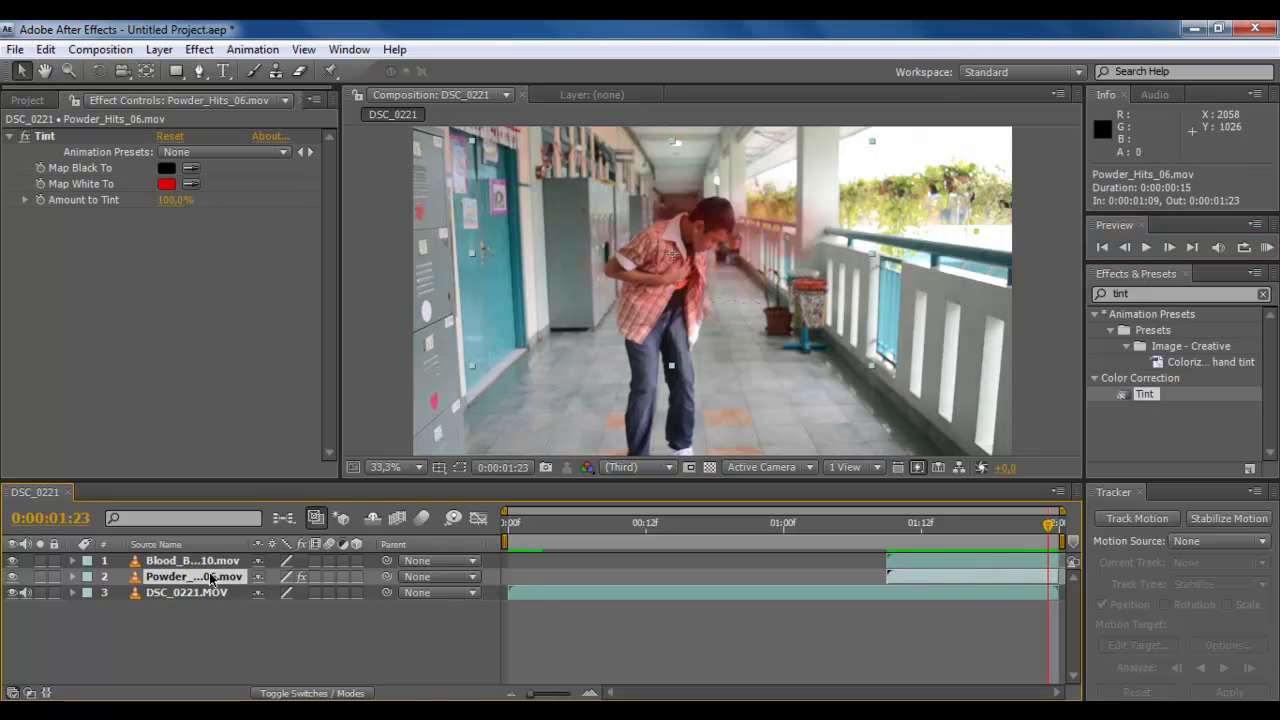
{"action": "left_click", "coordinate": [72, 576]}
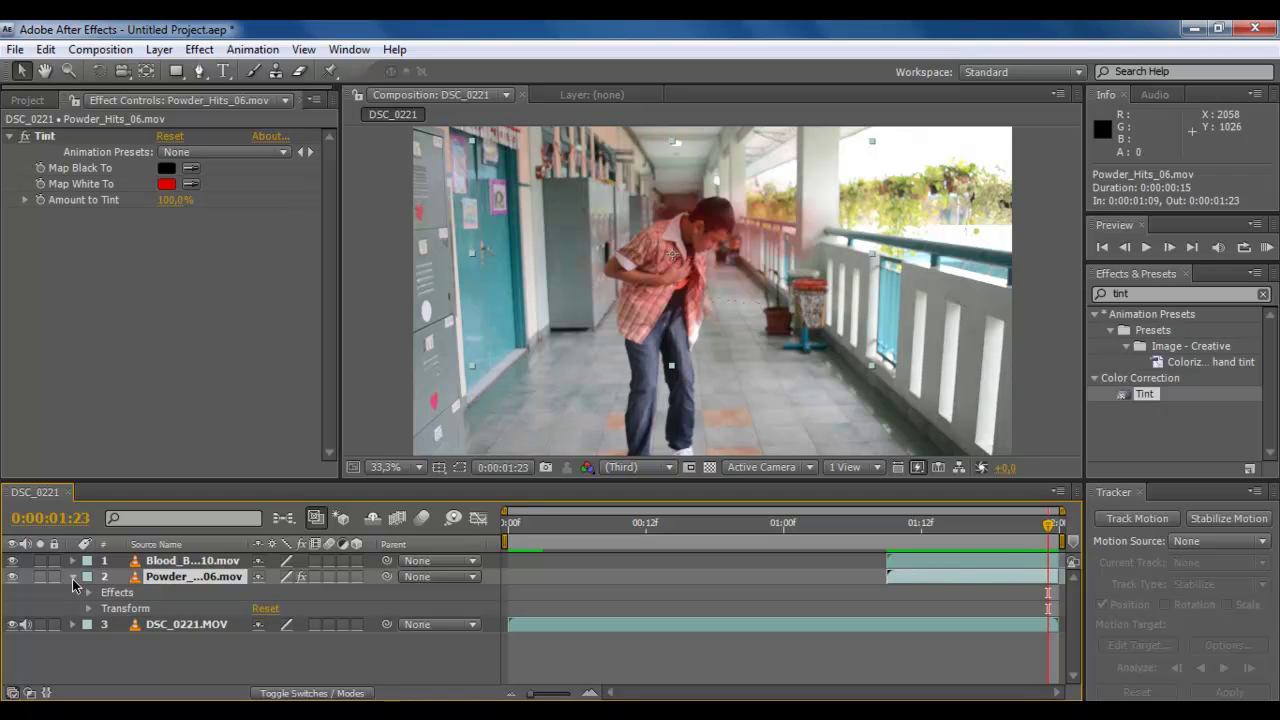
Enable Opacity keyframing on the powder layer with keyframes at 0:00:01:09 and 0:00:01:20.
{"action": "left_click", "coordinate": [89, 609]}
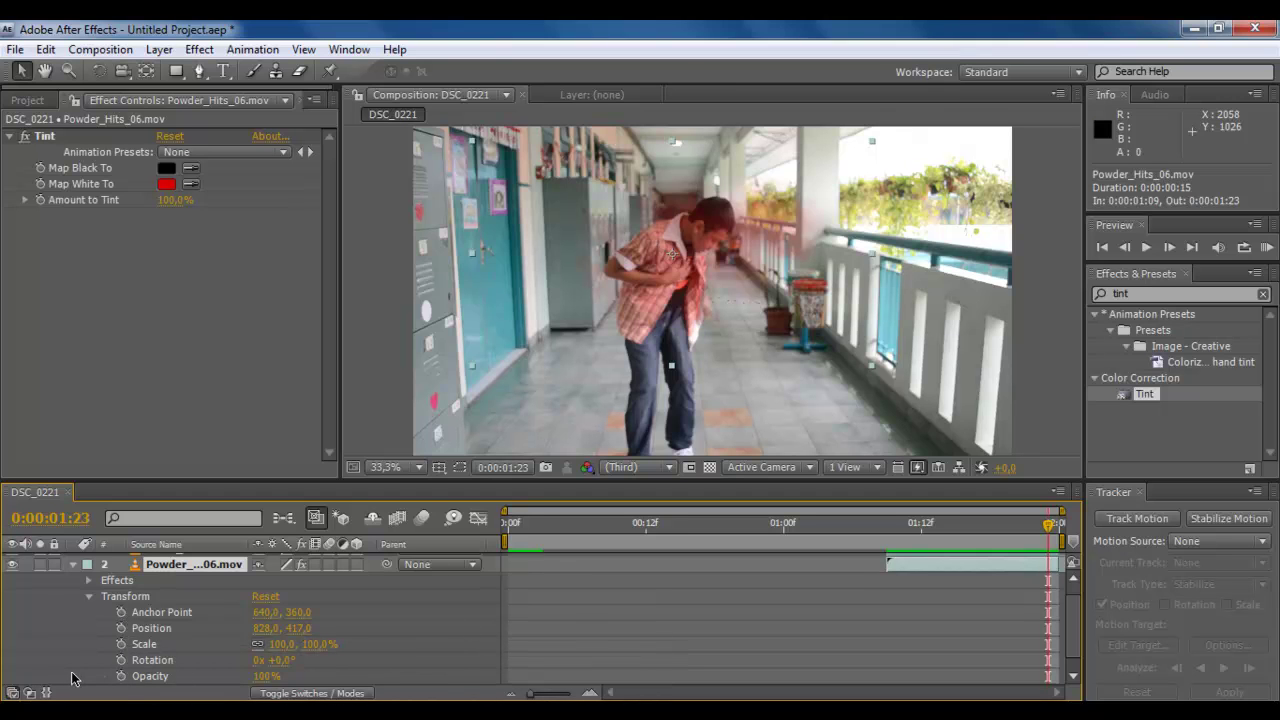
{"action": "left_click", "coordinate": [121, 677]}
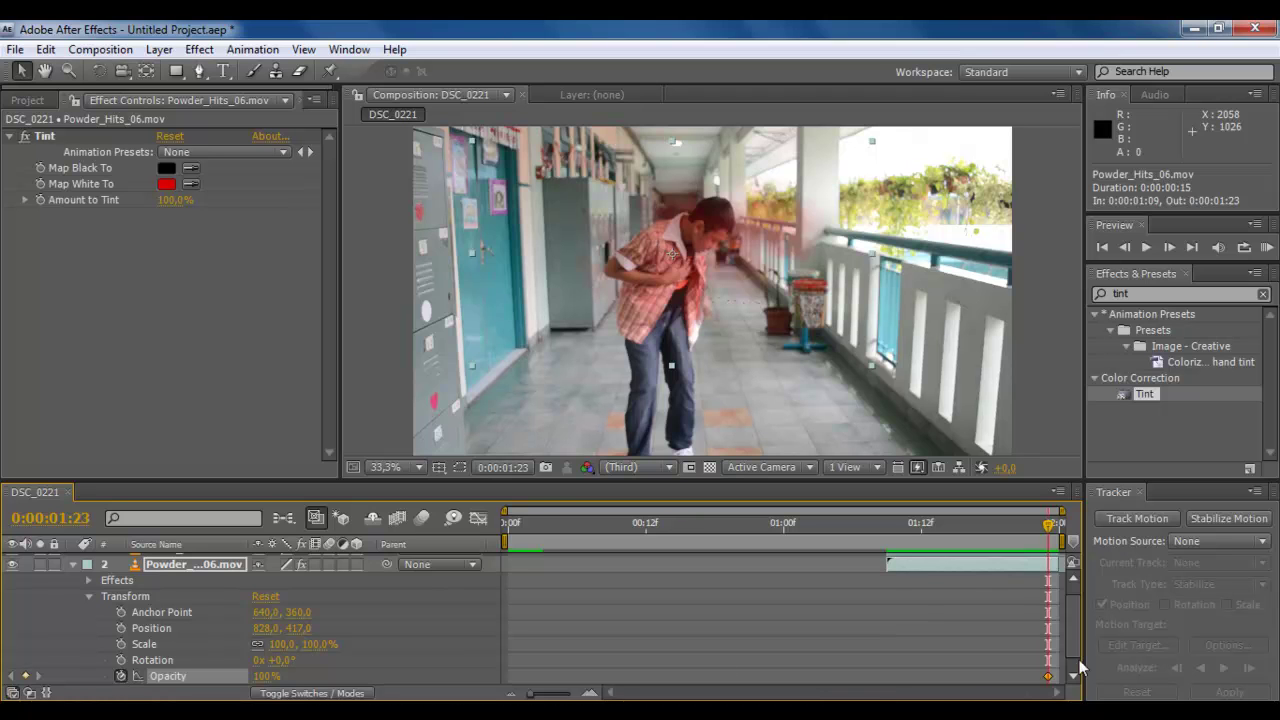
{"action": "left_click", "coordinate": [890, 534]}
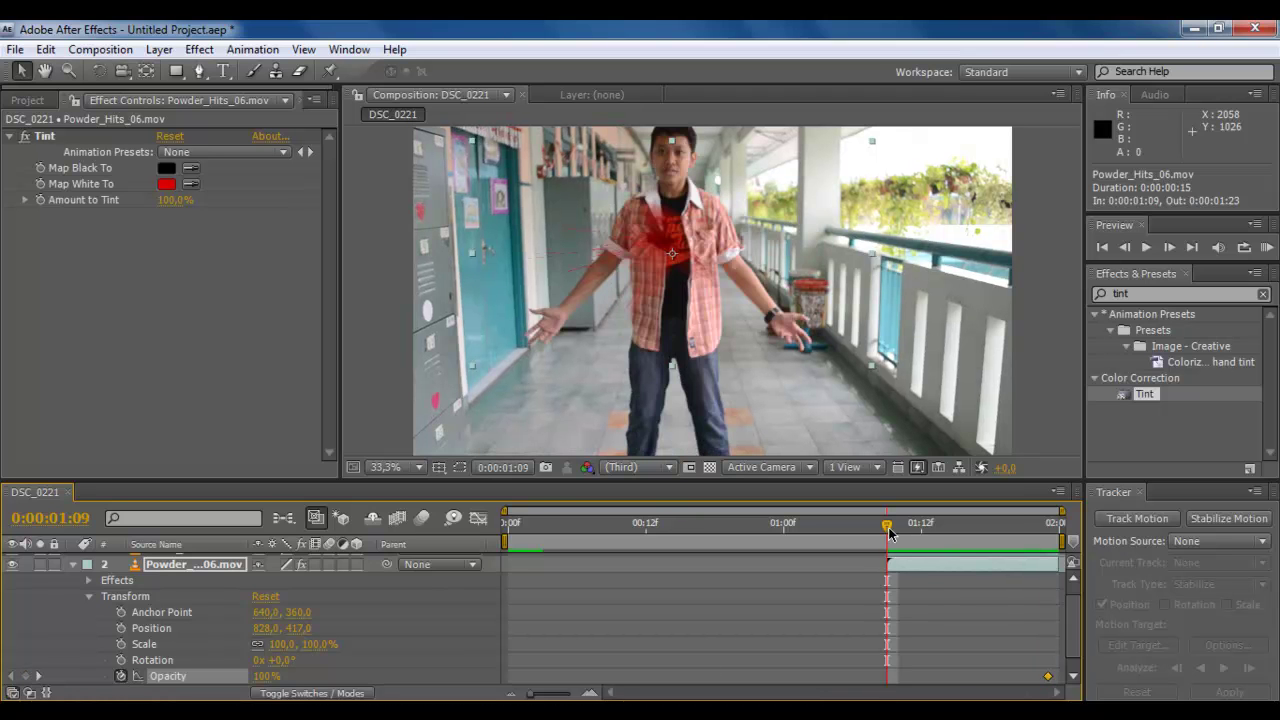
{"action": "left_click", "coordinate": [25, 677]}
{"action": "left_click", "coordinate": [1052, 530]}
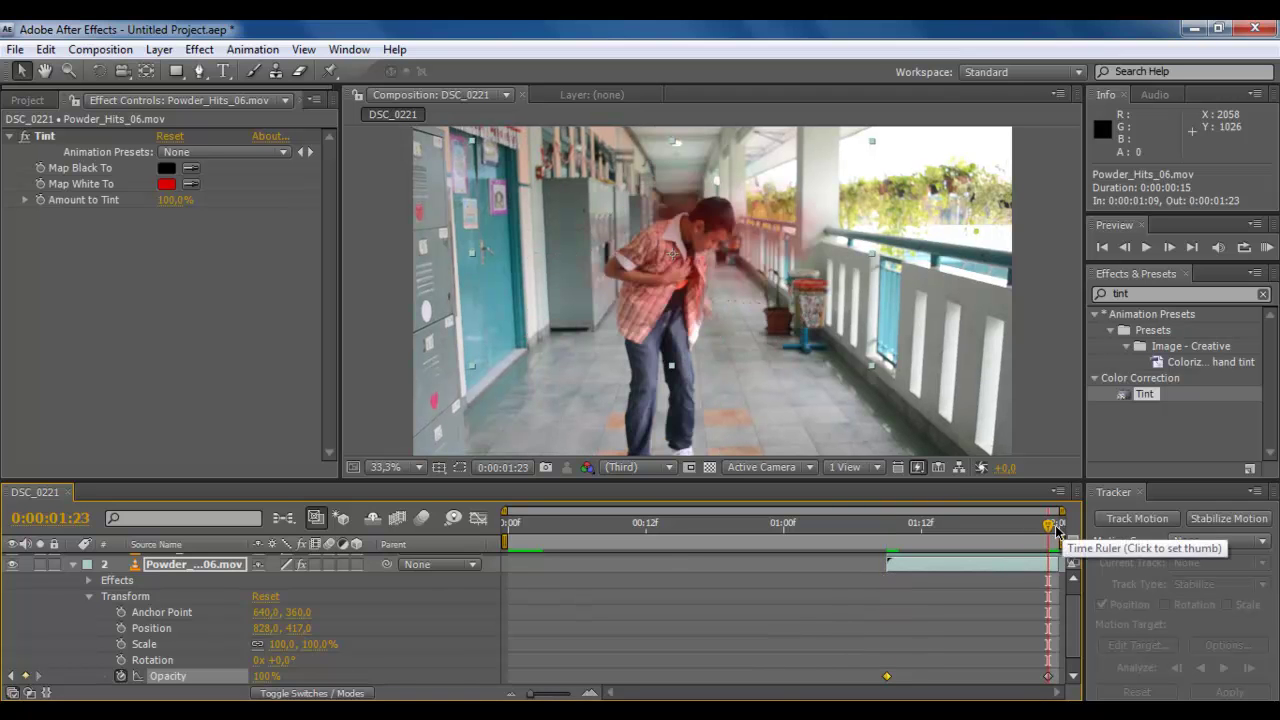
{"action": "left_click", "coordinate": [1125, 247]}
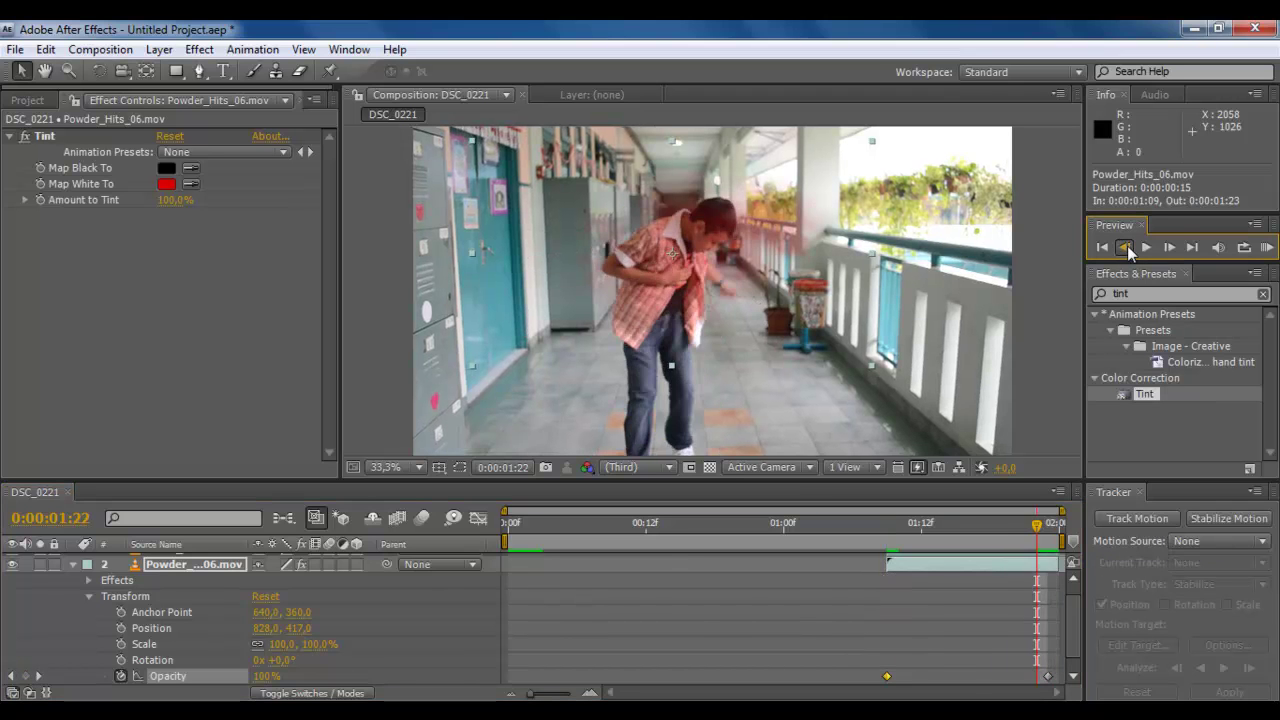
{"action": "left_click", "coordinate": [1125, 247]}
{"action": "left_click", "coordinate": [1125, 247]}
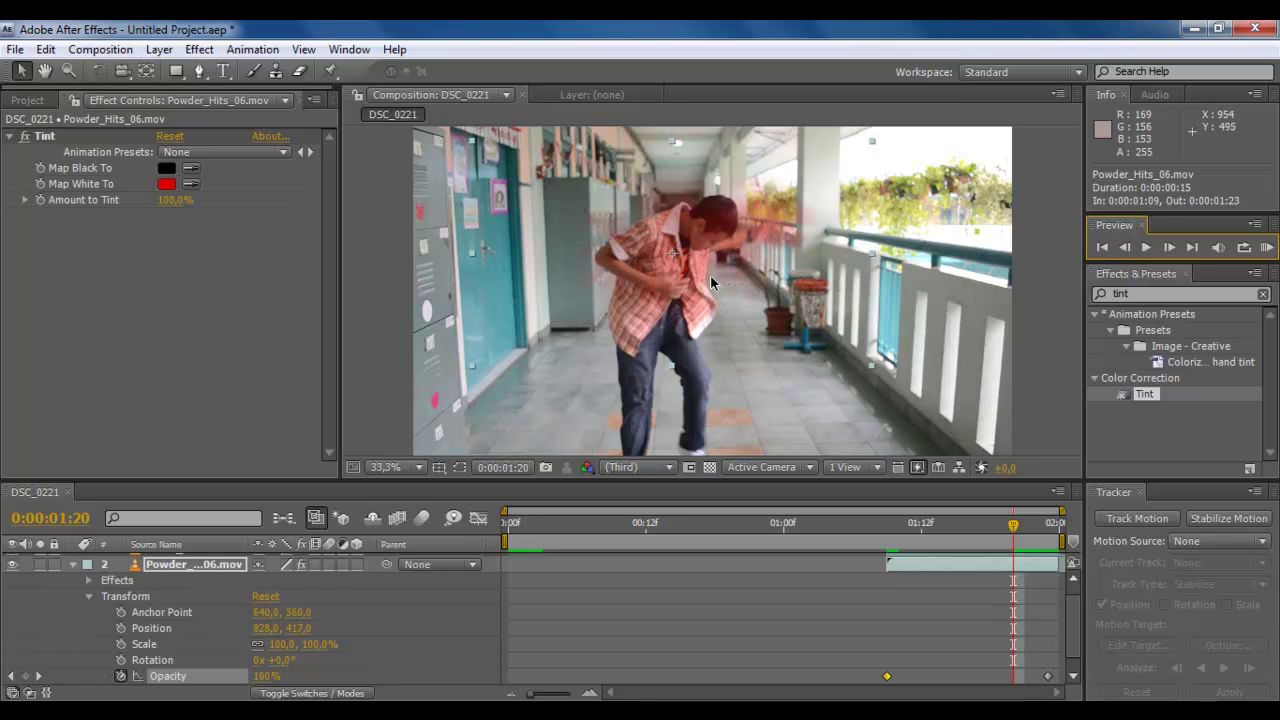
{"action": "left_click", "coordinate": [25, 678]}
Set the powder layer's Opacity to 0% at 0:00:01:23.
{"action": "left_click", "coordinate": [1048, 677]}
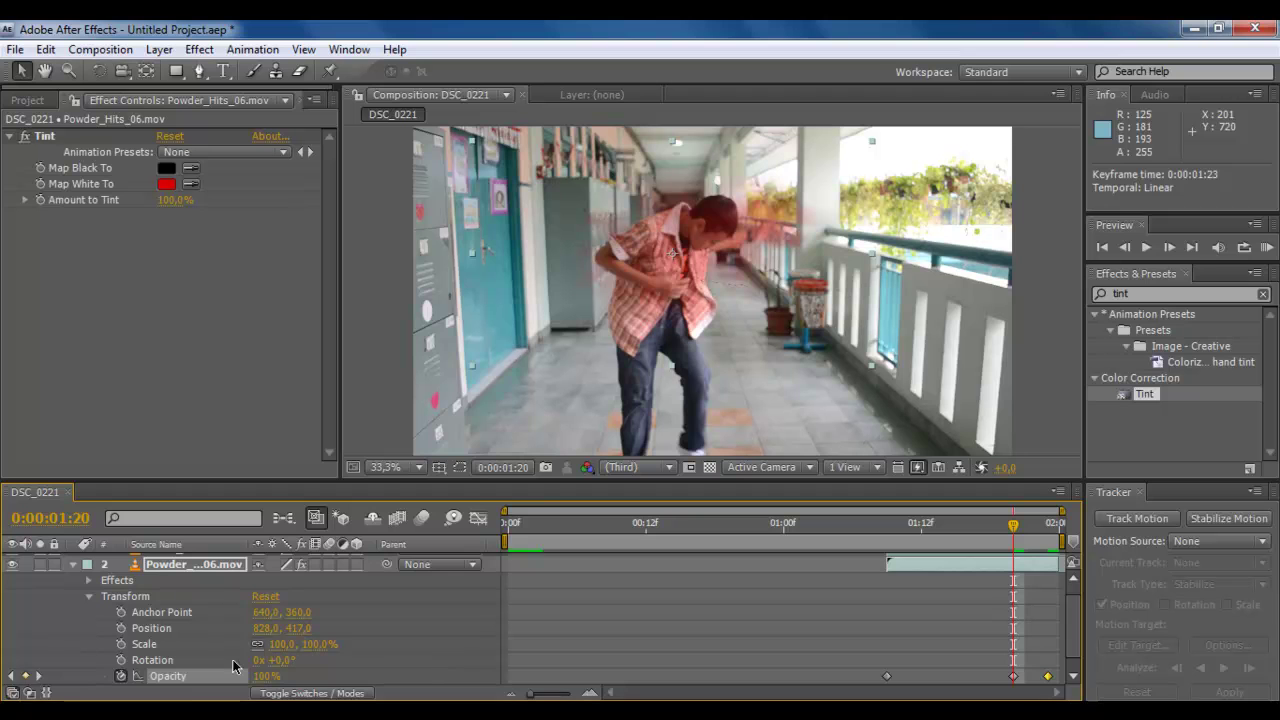
{"action": "left_click", "coordinate": [38, 678]}
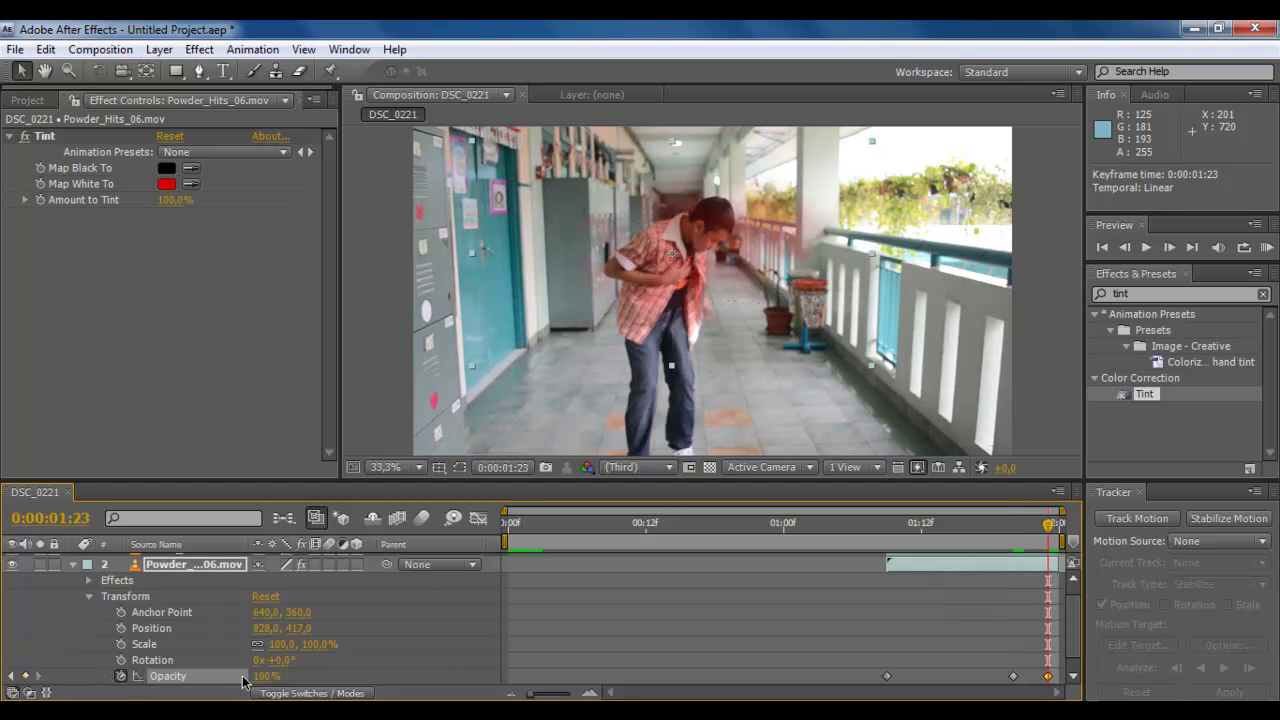
{"action": "left_click", "coordinate": [262, 677]}
{"action": "type", "text": "0"}
{"action": "key", "text": "Return"}
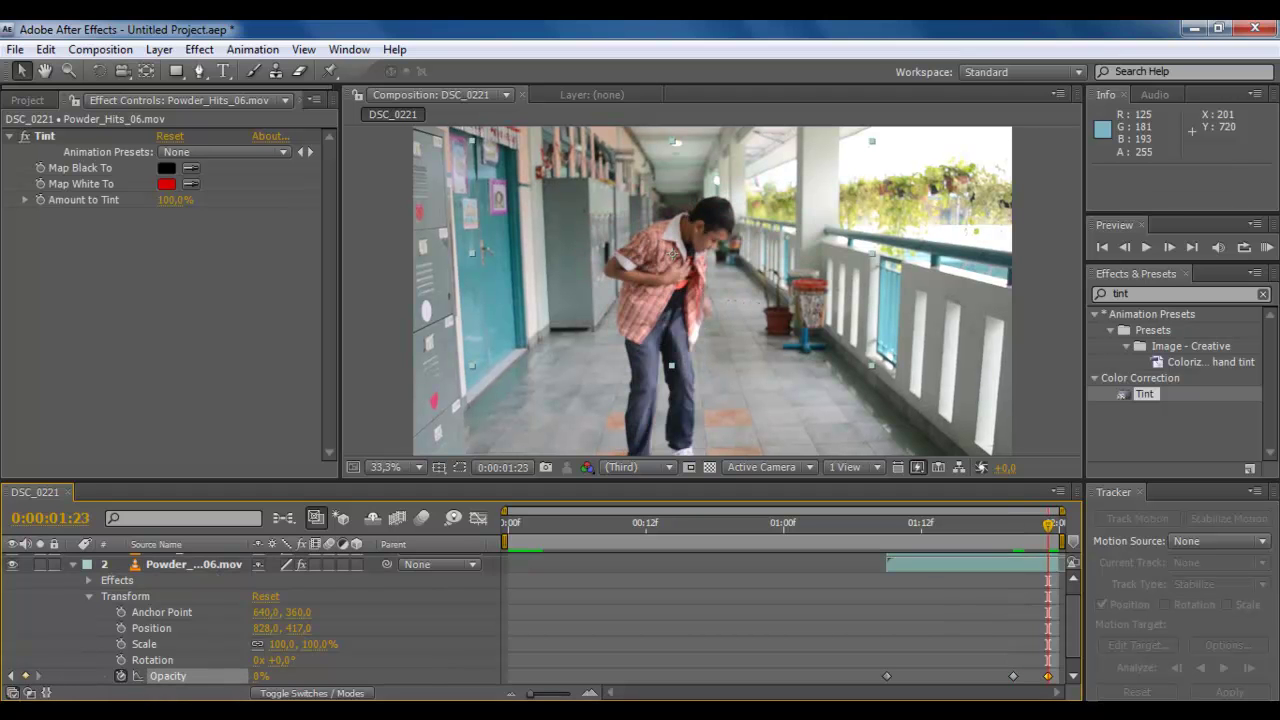
Step back through the fade, play a preview, and return to 0:00:01:23.
{"action": "left_click", "coordinate": [1133, 247]}
{"action": "left_click", "coordinate": [1133, 247]}
{"action": "left_click", "coordinate": [1133, 247]}
{"action": "left_click", "coordinate": [1133, 247]}
{"action": "left_click", "coordinate": [1133, 247]}
{"action": "left_click", "coordinate": [1133, 247]}
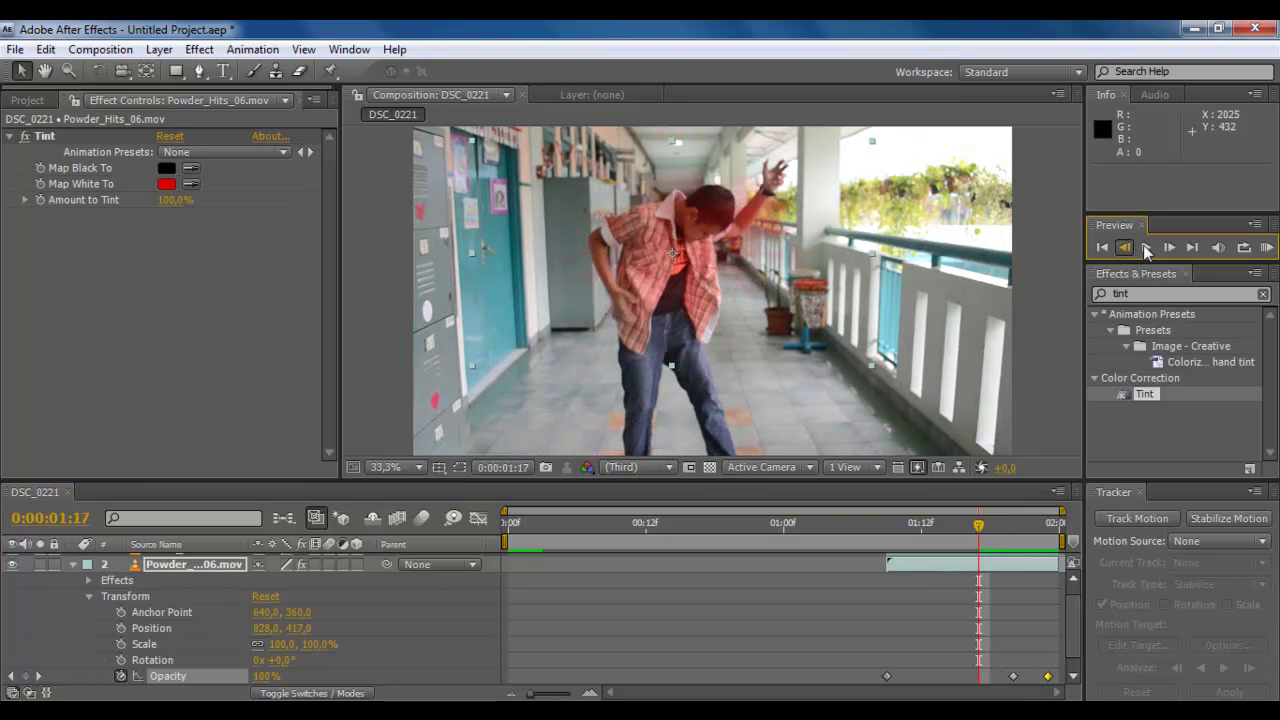
{"action": "left_click", "coordinate": [1147, 248]}
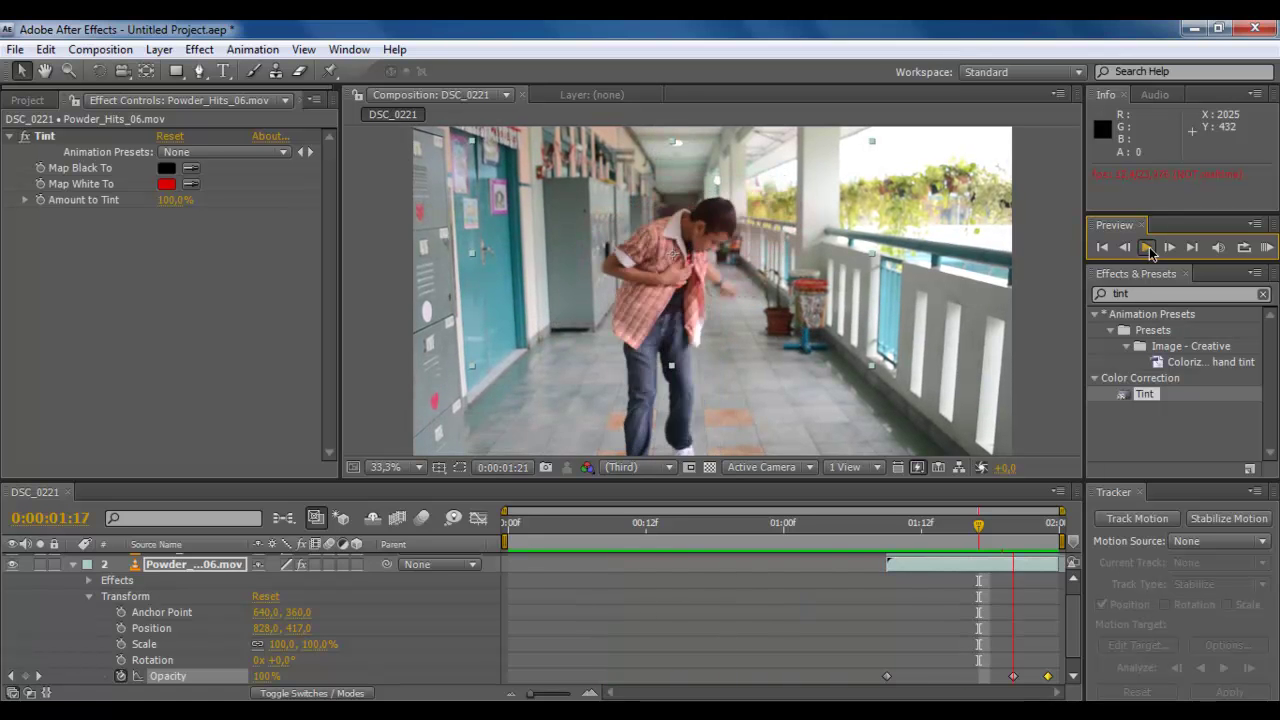
{"action": "left_click", "coordinate": [1147, 248]}
{"action": "left_click", "coordinate": [1050, 524]}
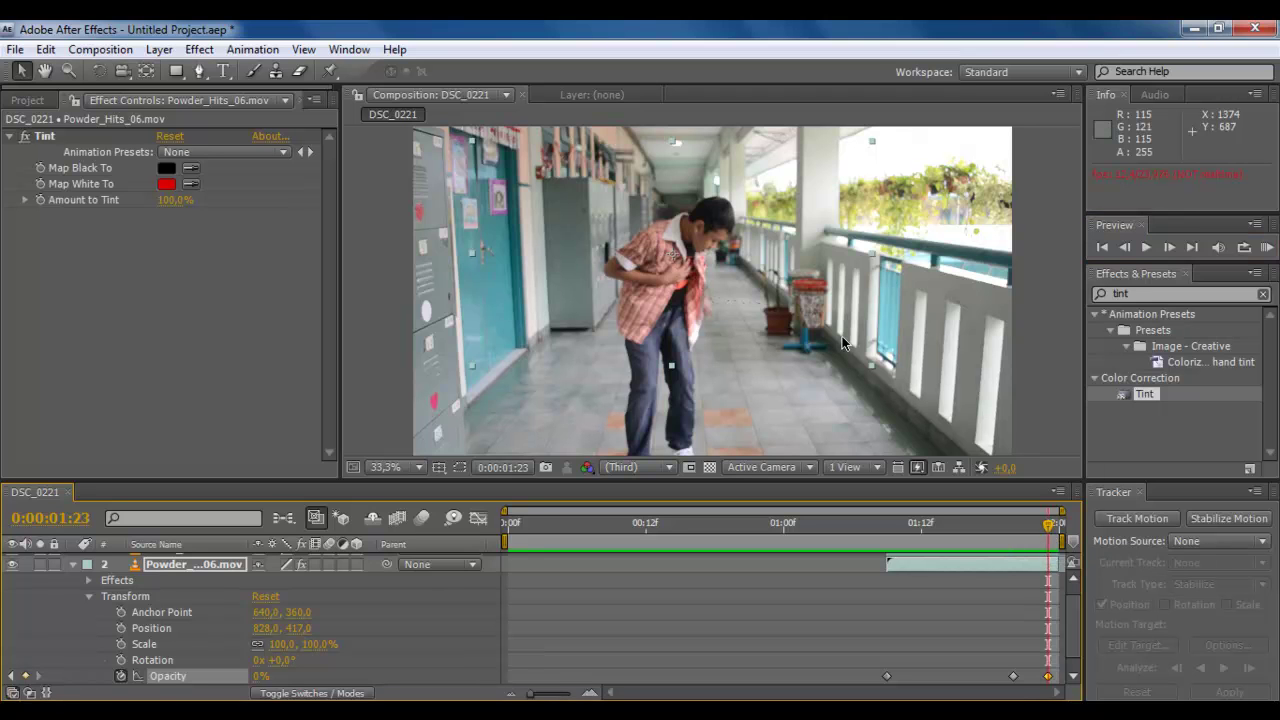
Delete all Opacity keyframes on the powder layer and set Opacity back to 100%.
{"action": "right_click", "coordinate": [1048, 678]}
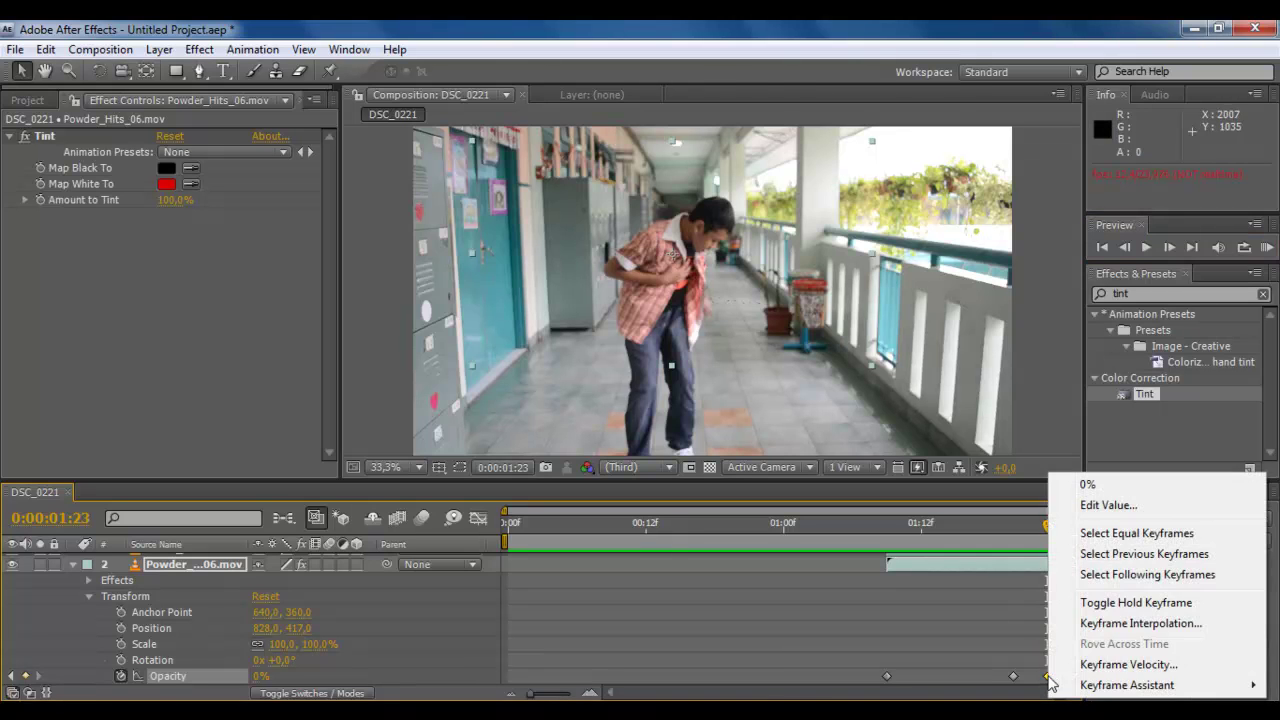
{"action": "left_click", "coordinate": [120, 677]}
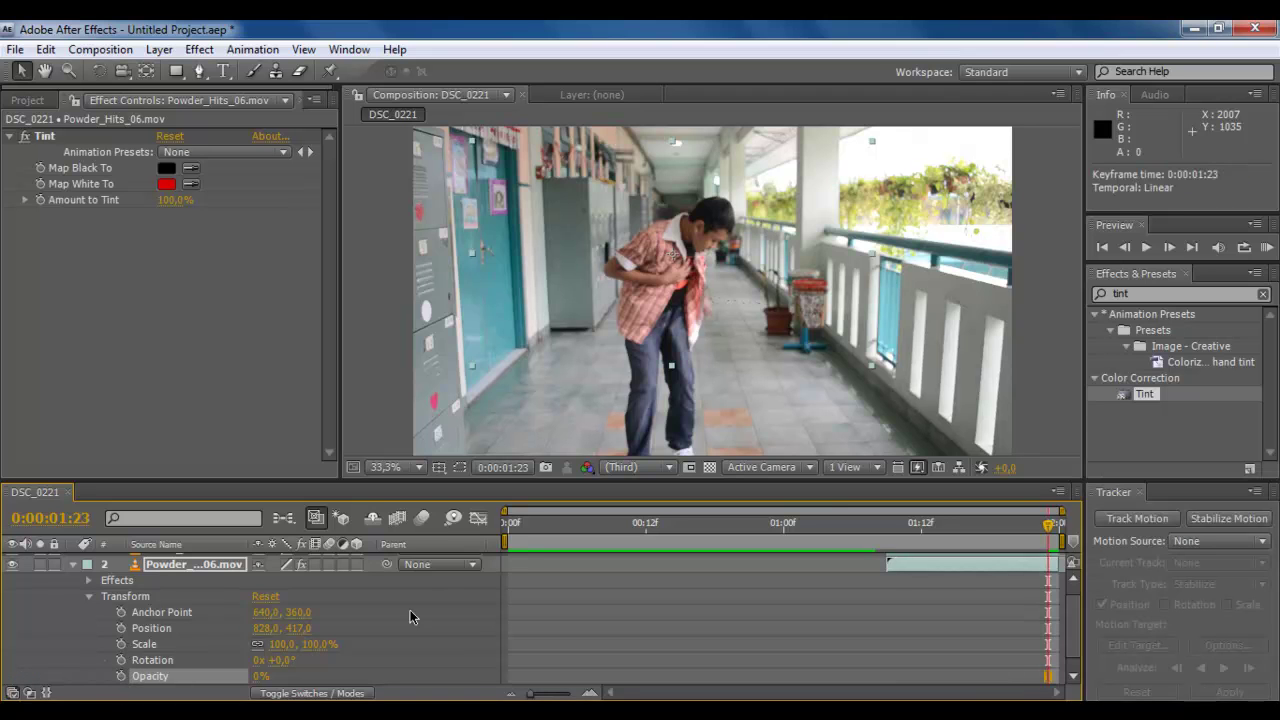
{"action": "left_click", "coordinate": [1125, 247]}
{"action": "left_click", "coordinate": [1125, 247]}
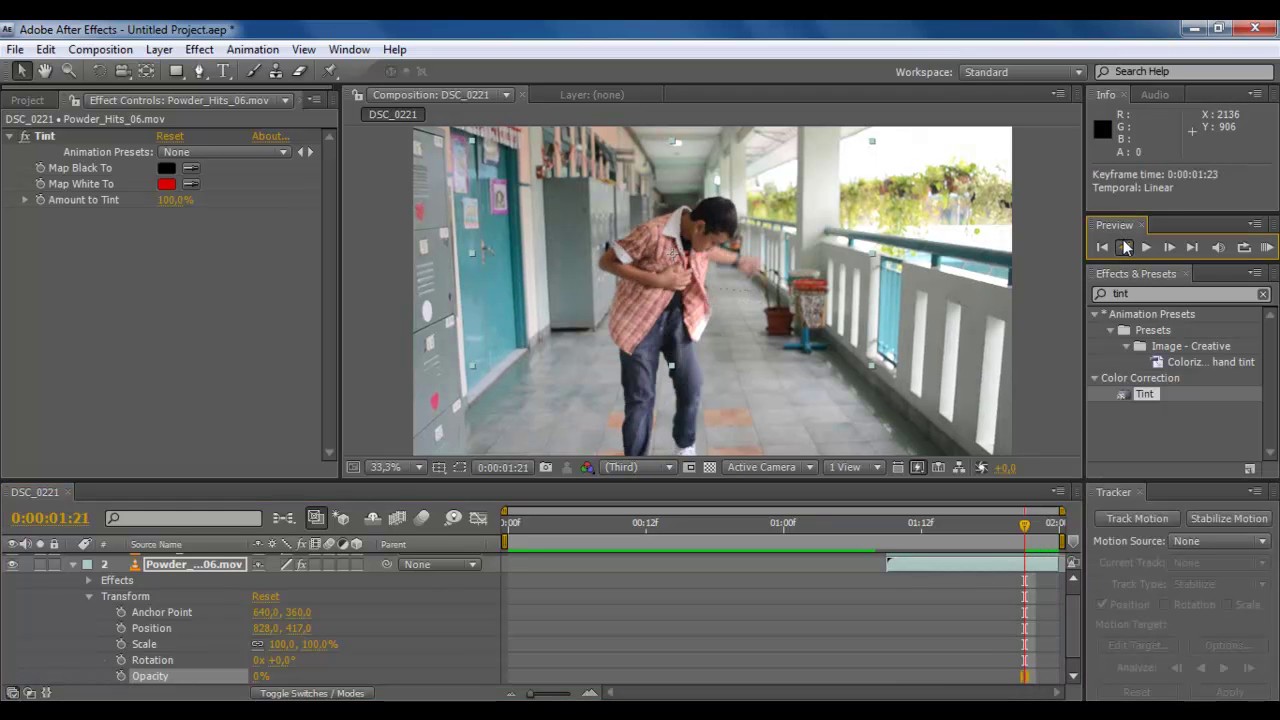
{"action": "left_click", "coordinate": [1125, 247]}
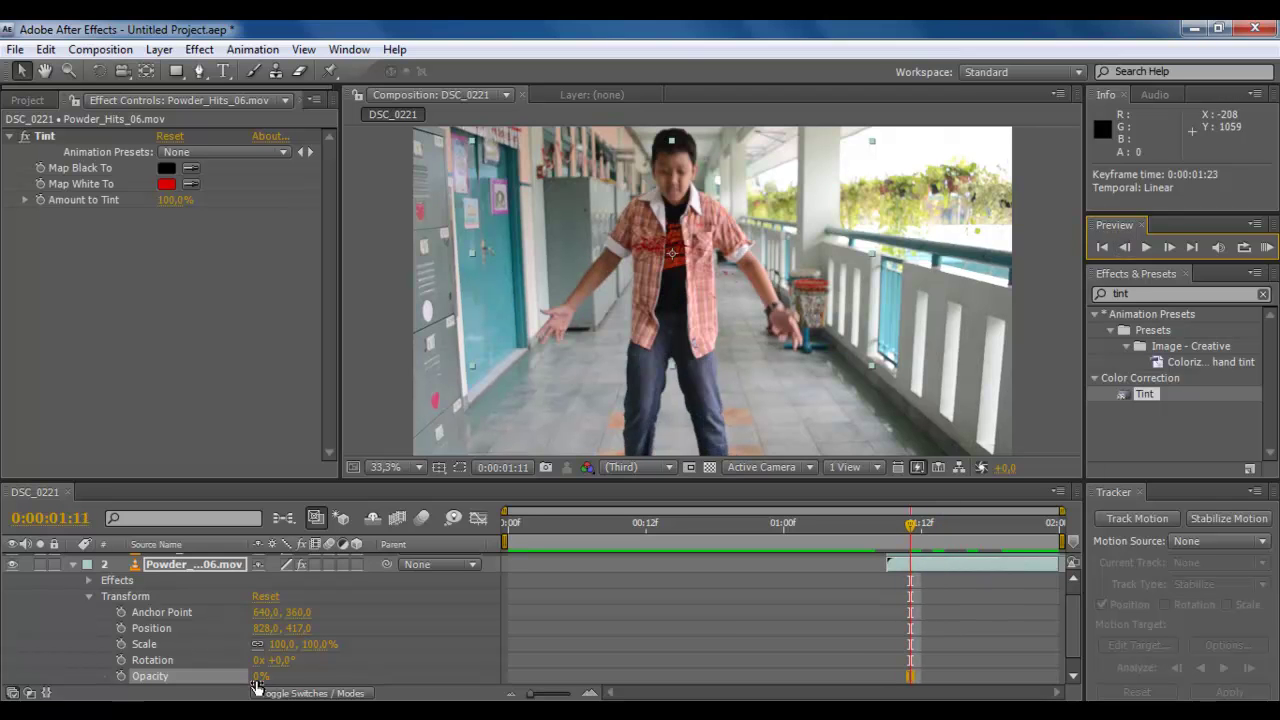
{"action": "left_click_drag", "start_coordinate": [257, 685], "coordinate": [357, 685]}
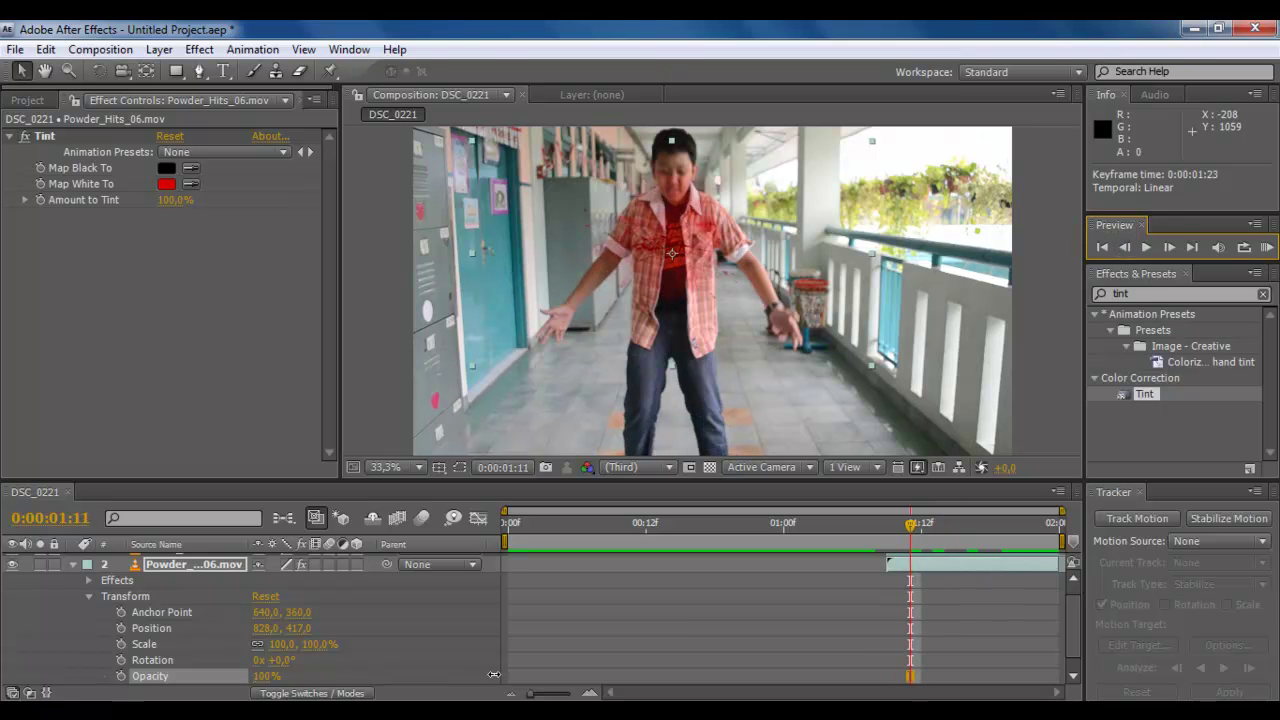
Step to the end, return to 0:00:01:10, and collapse the powder layer's properties.
{"action": "left_click", "coordinate": [1169, 247]}
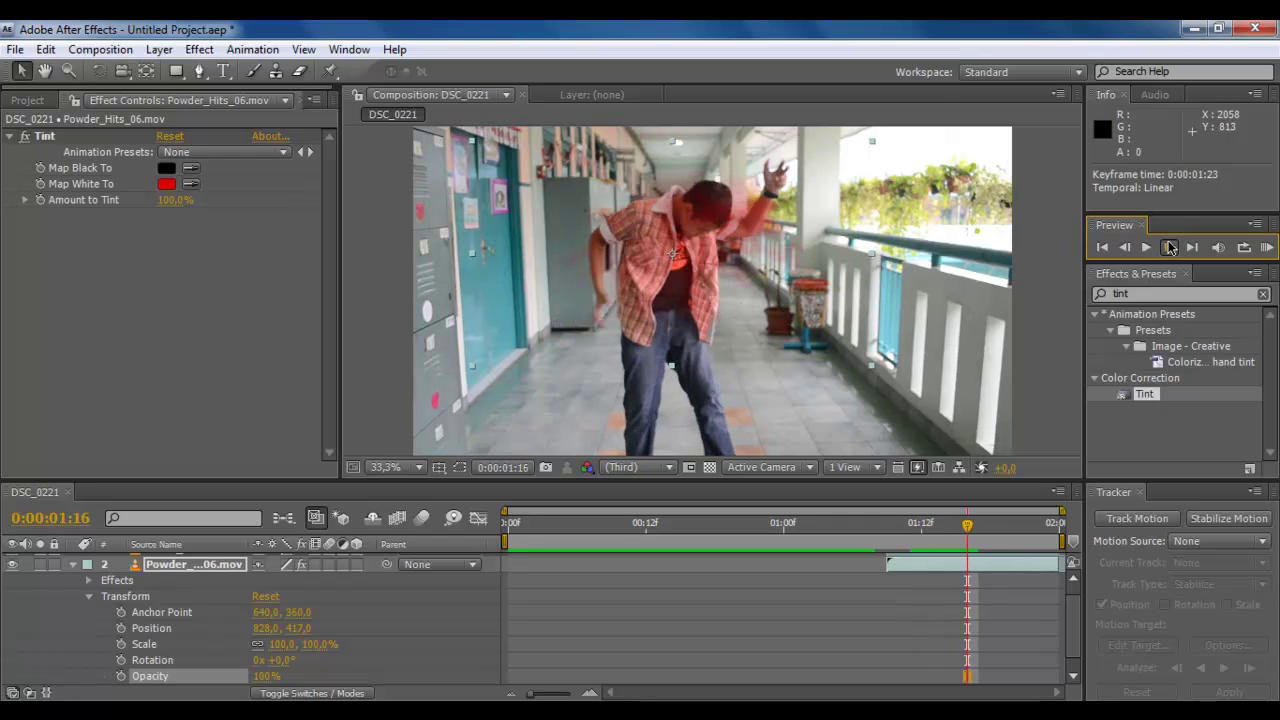
{"action": "left_click", "coordinate": [1169, 247]}
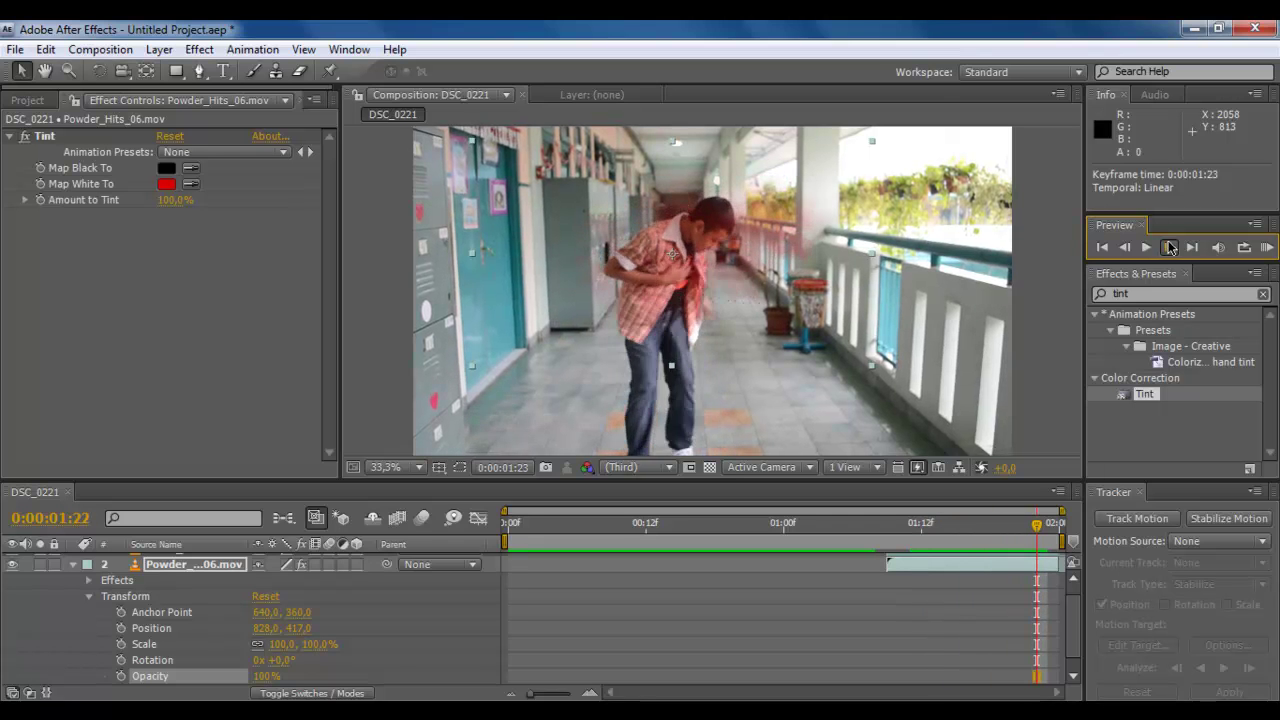
{"action": "left_click", "coordinate": [1169, 247]}
{"action": "left_click", "coordinate": [1169, 247]}
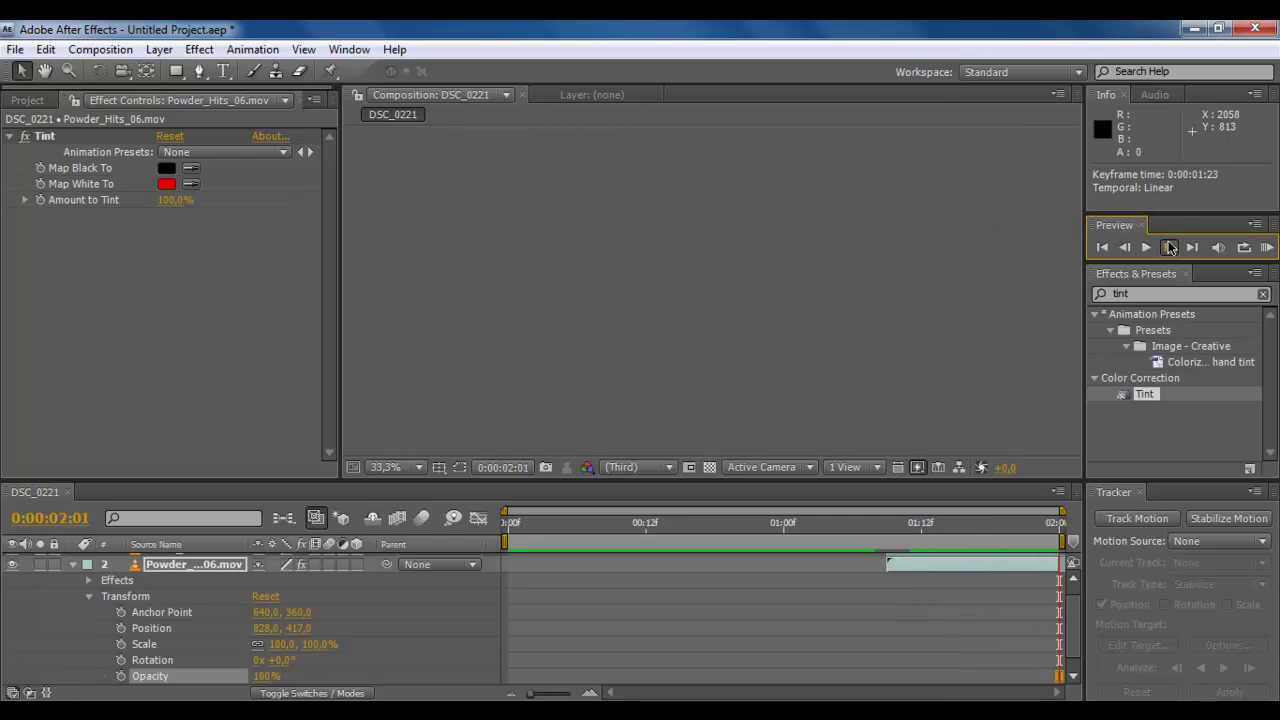
{"action": "left_click_drag", "start_coordinate": [888, 528], "coordinate": [875, 528]}
{"action": "left_click", "coordinate": [899, 530]}
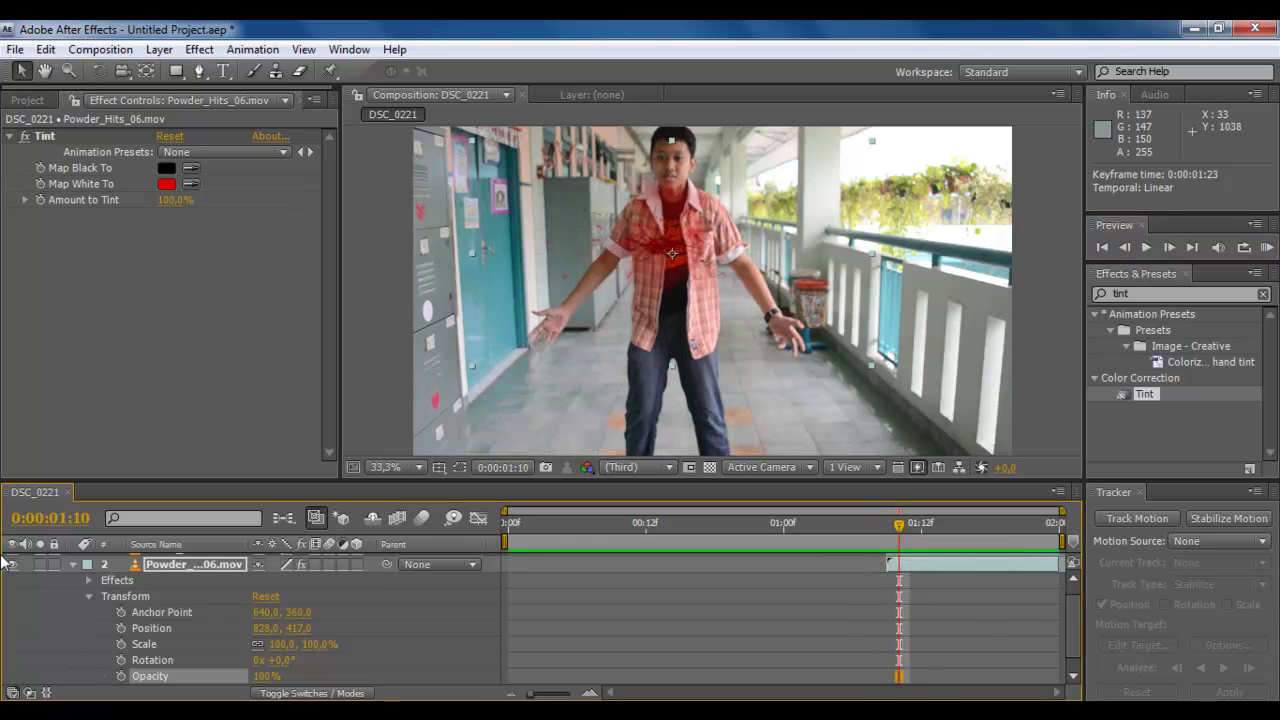
{"action": "left_click", "coordinate": [72, 566]}
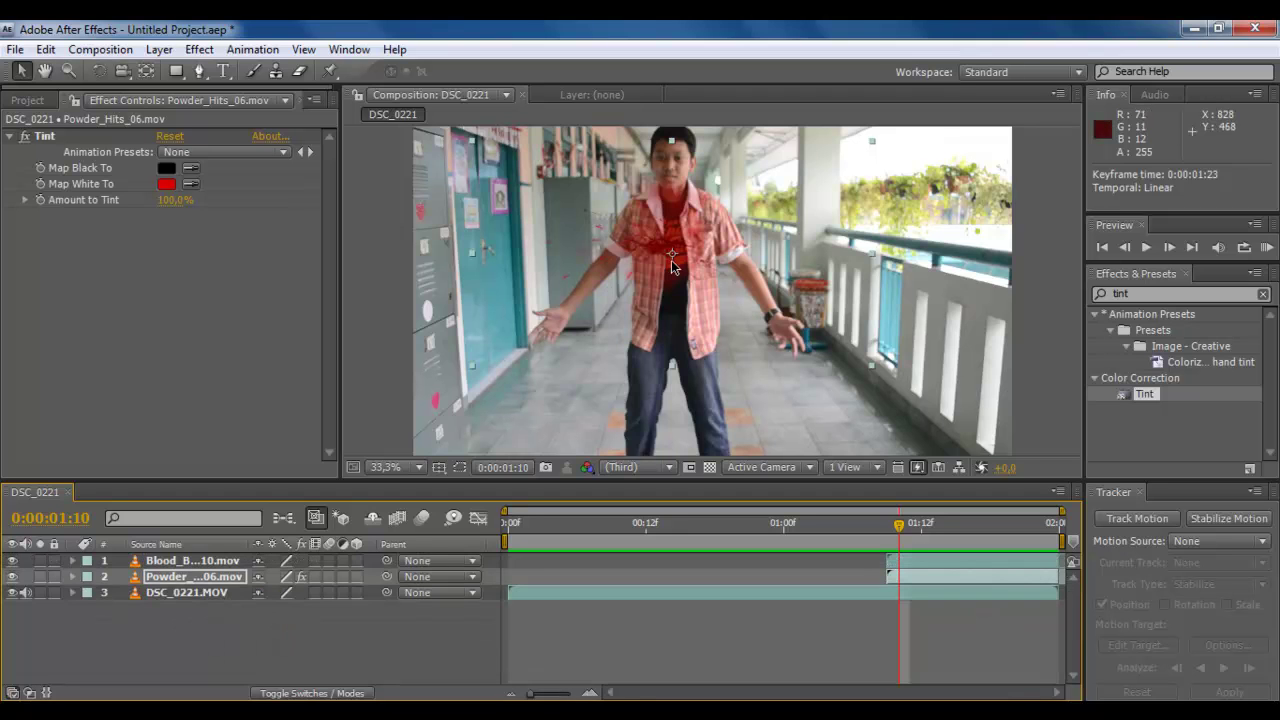
Select the Blood_Hit_06.mov footage and hide the Blood_Burst_10 and Powder_Hits_06 layers.
{"action": "left_click", "coordinate": [29, 102]}
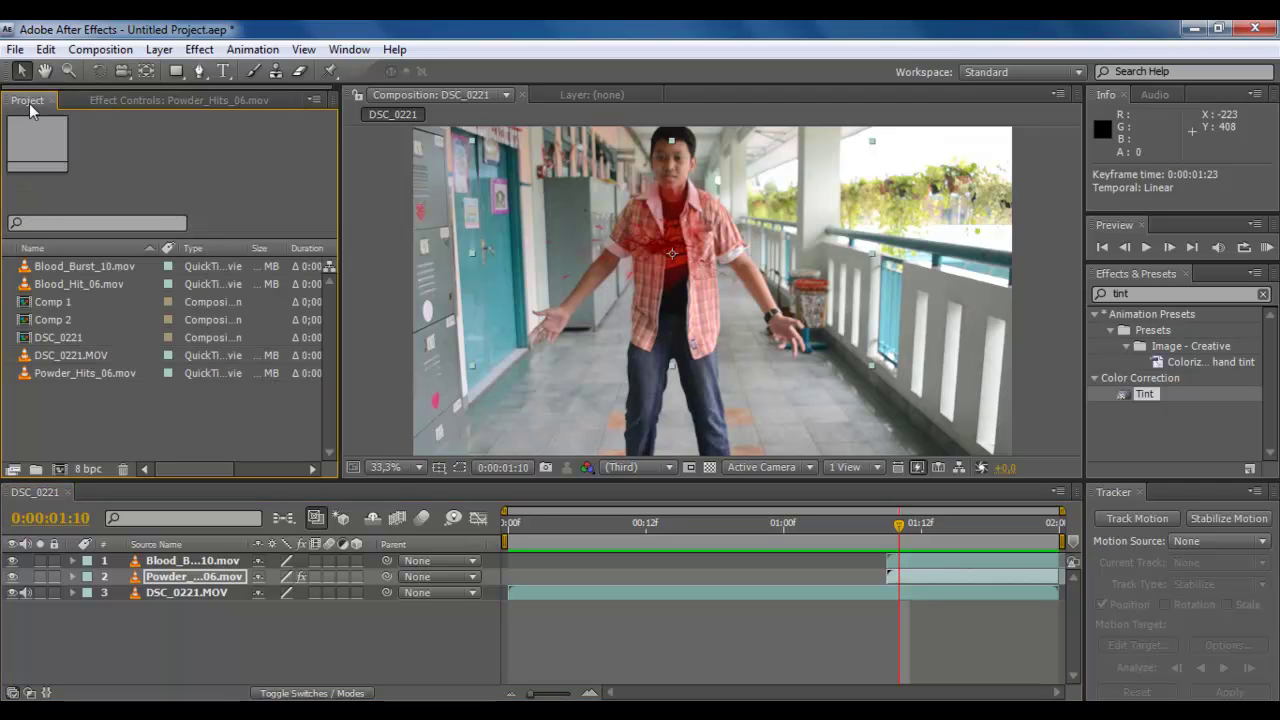
{"action": "left_click", "coordinate": [84, 286]}
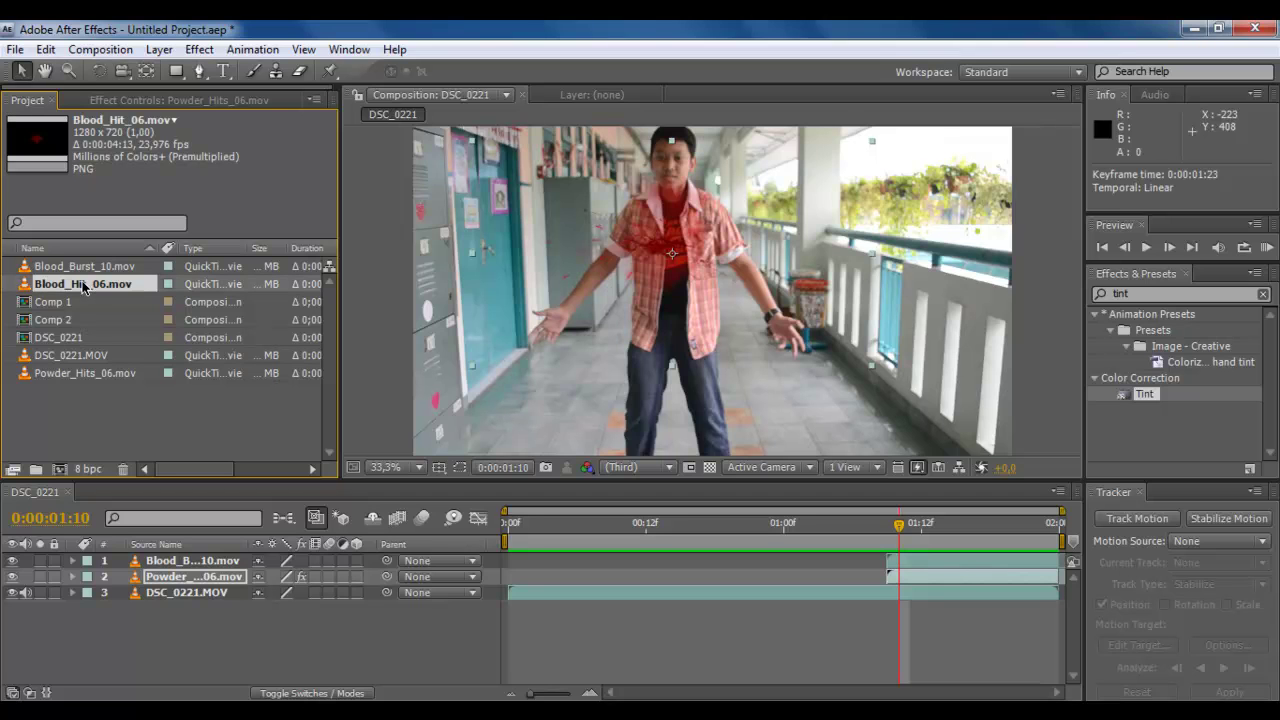
{"action": "left_click", "coordinate": [11, 561]}
{"action": "left_click", "coordinate": [11, 577]}
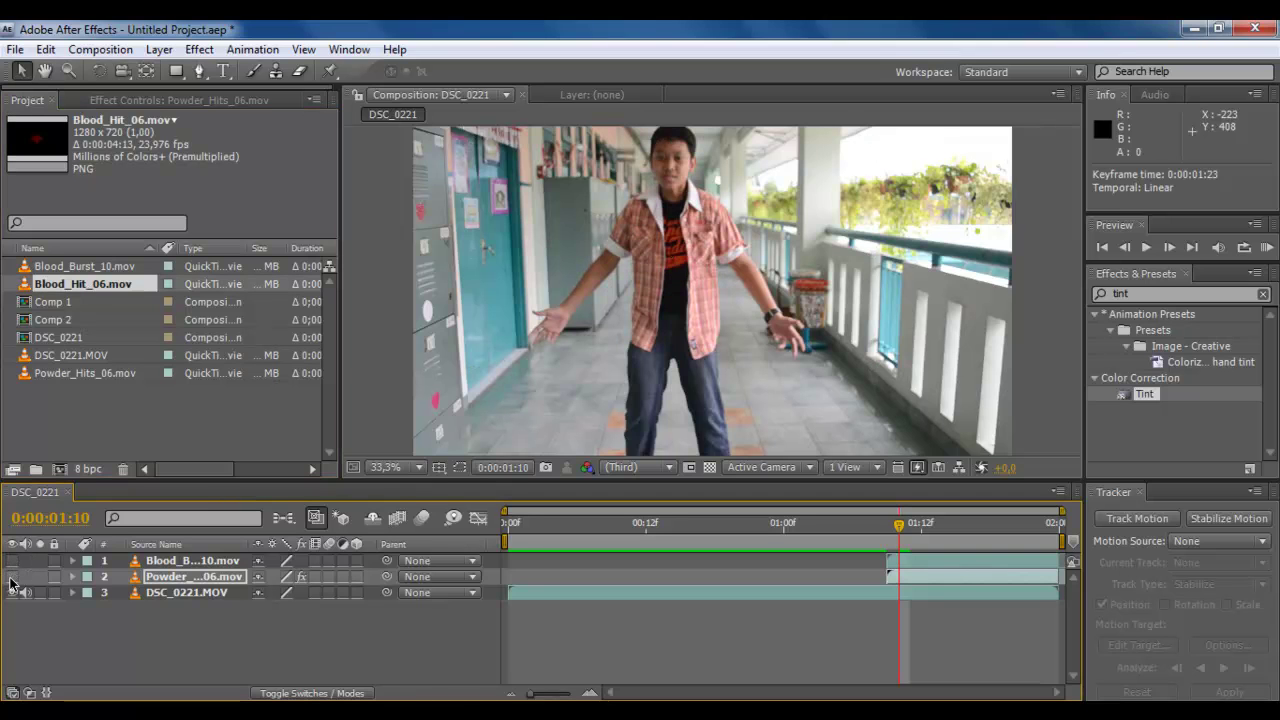
{"action": "left_click", "coordinate": [191, 562]}
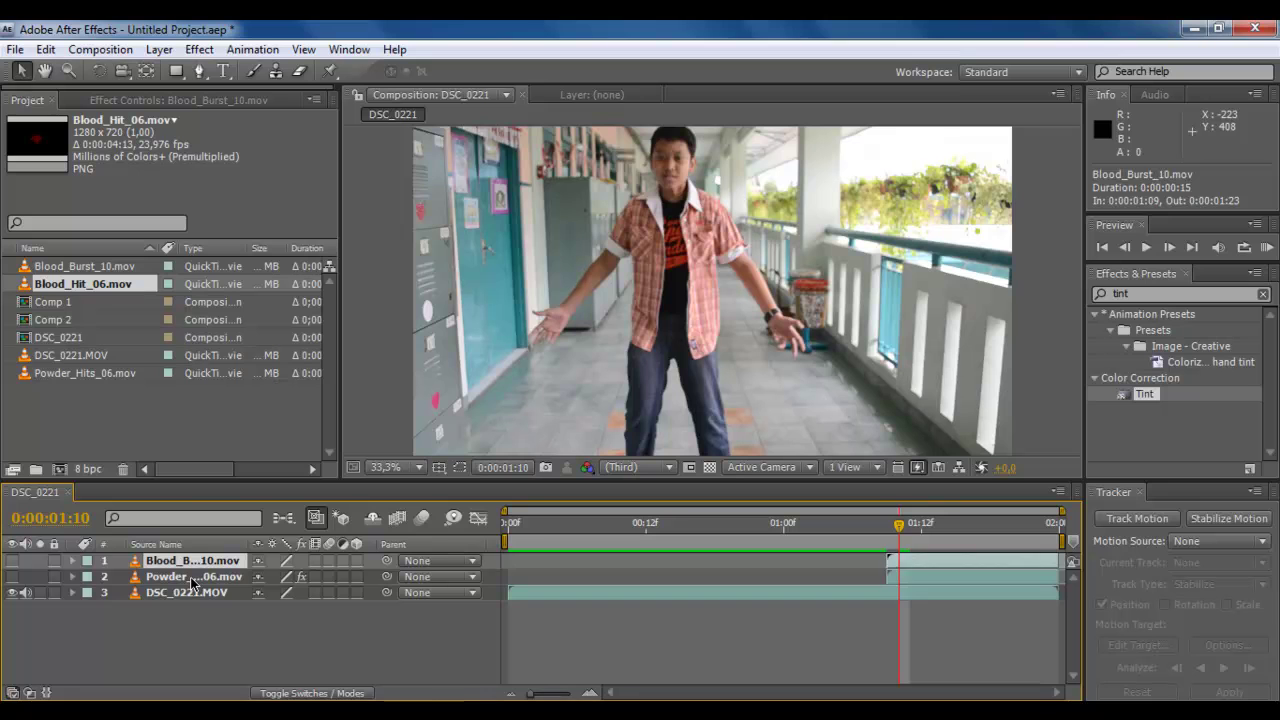
{"action": "left_click", "coordinate": [190, 563], "text": "shift"}
Add Blood_Hit_06.mov above DSC_0221.MOV and adjust its timing to end around 0:00:01:07.
{"action": "left_click_drag", "start_coordinate": [47, 289], "coordinate": [133, 596]}
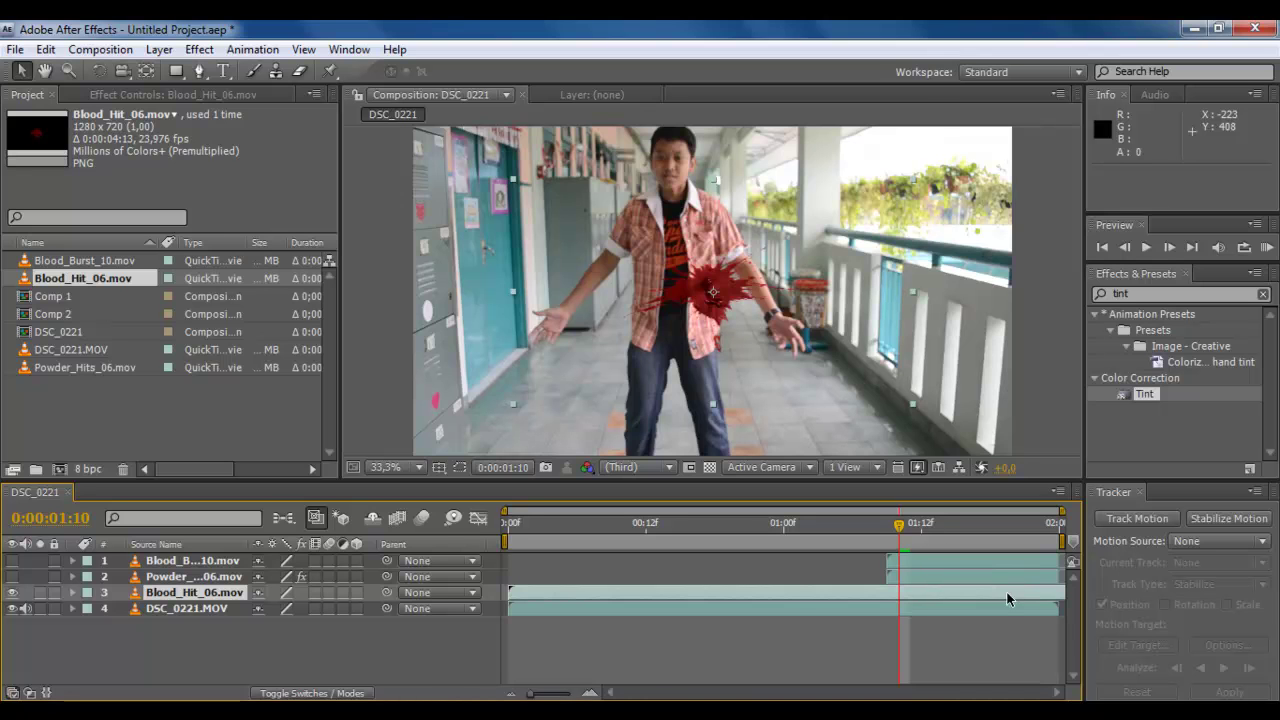
{"action": "left_click_drag", "start_coordinate": [979, 595], "coordinate": [355, 600]}
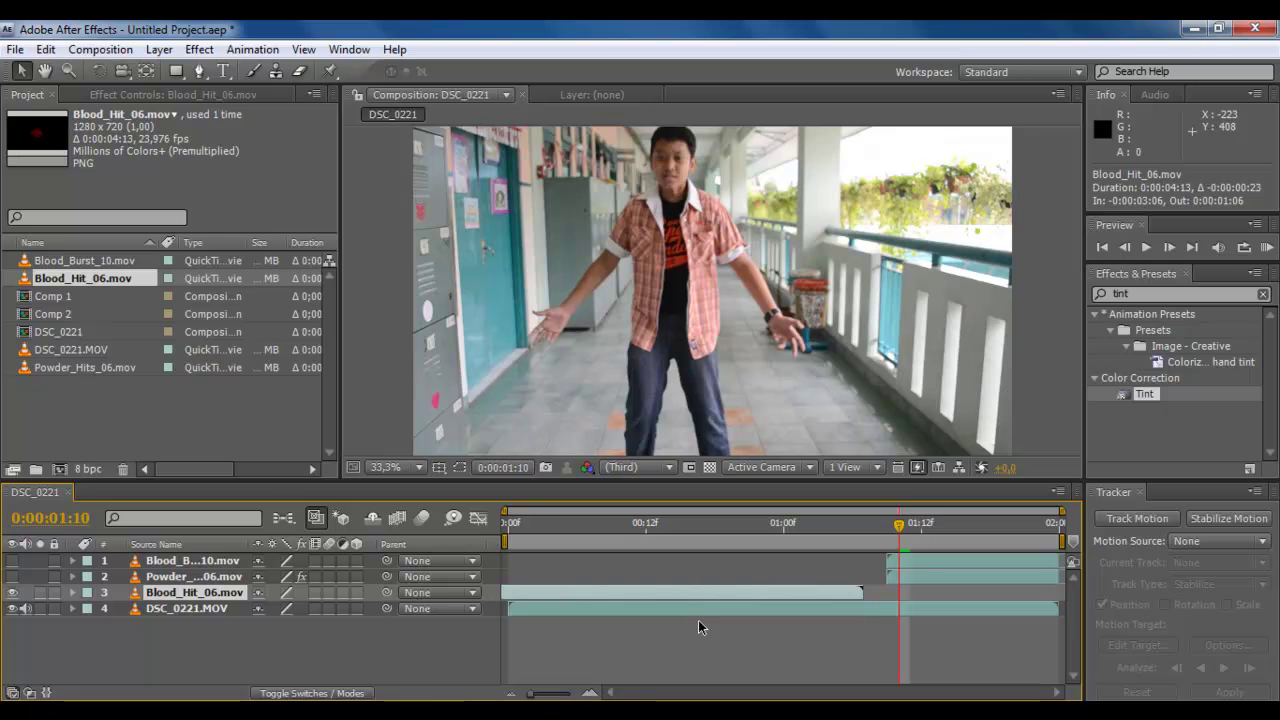
{"action": "mouse_move", "coordinate": [862, 594]}
{"action": "left_mouse_down"}
{"action": "mouse_move", "coordinate": [530, 610]}
{"action": "mouse_move", "coordinate": [629, 594]}
{"action": "mouse_move", "coordinate": [857, 596]}
{"action": "mouse_move", "coordinate": [840, 594]}
{"action": "left_mouse_up"}
{"action": "left_click_drag", "start_coordinate": [742, 593], "coordinate": [571, 592]}
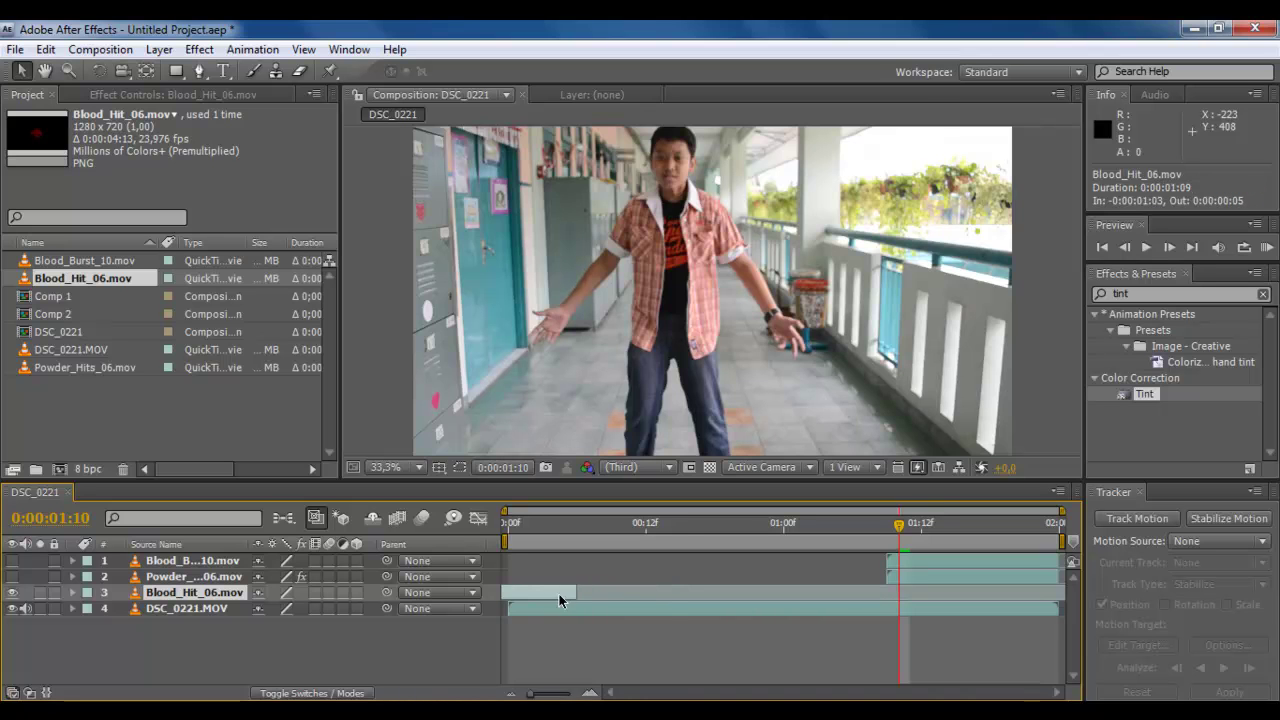
{"action": "left_click_drag", "start_coordinate": [782, 595], "coordinate": [1053, 598]}
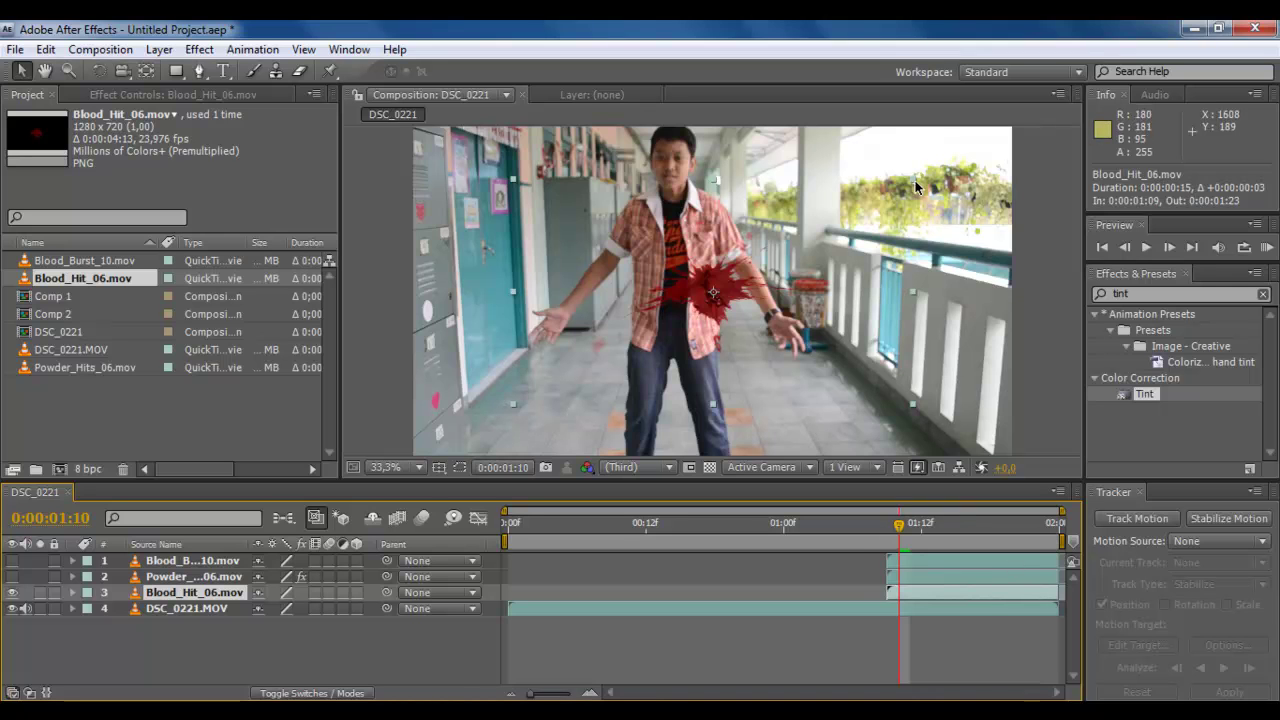
Shrink Blood_Hit_06 to about 20% and position it on the boy's chest.
{"action": "left_click_drag", "start_coordinate": [914, 180], "coordinate": [712, 264]}
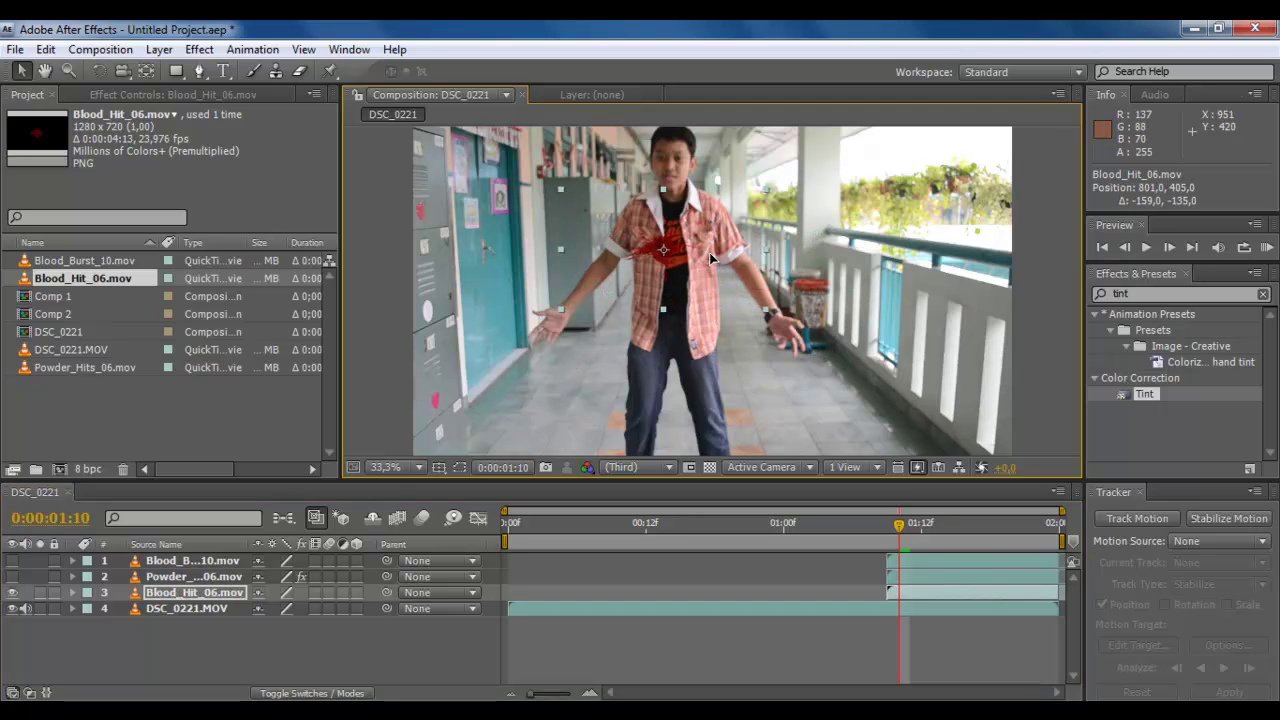
{"action": "left_click_drag", "start_coordinate": [660, 328], "coordinate": [710, 254]}
{"action": "left_click_drag", "start_coordinate": [764, 188], "coordinate": [704, 221]}
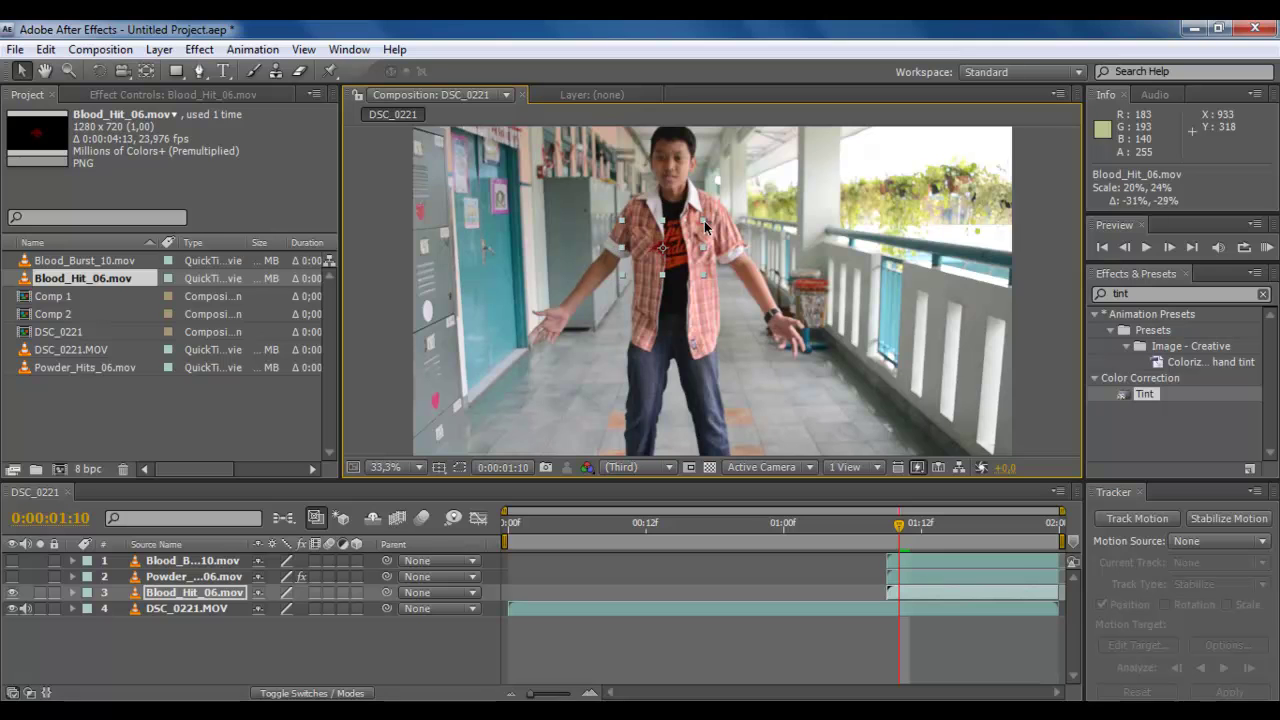
Unhide the blood effect layers and enlarge the blood hit slightly to 24%, 32%.
{"action": "left_click", "coordinate": [12, 591]}
{"action": "mouse_move", "coordinate": [12, 577]}
{"action": "left_mouse_down"}
{"action": "mouse_move", "coordinate": [13, 561]}
{"action": "mouse_move", "coordinate": [12, 578]}
{"action": "left_mouse_up"}
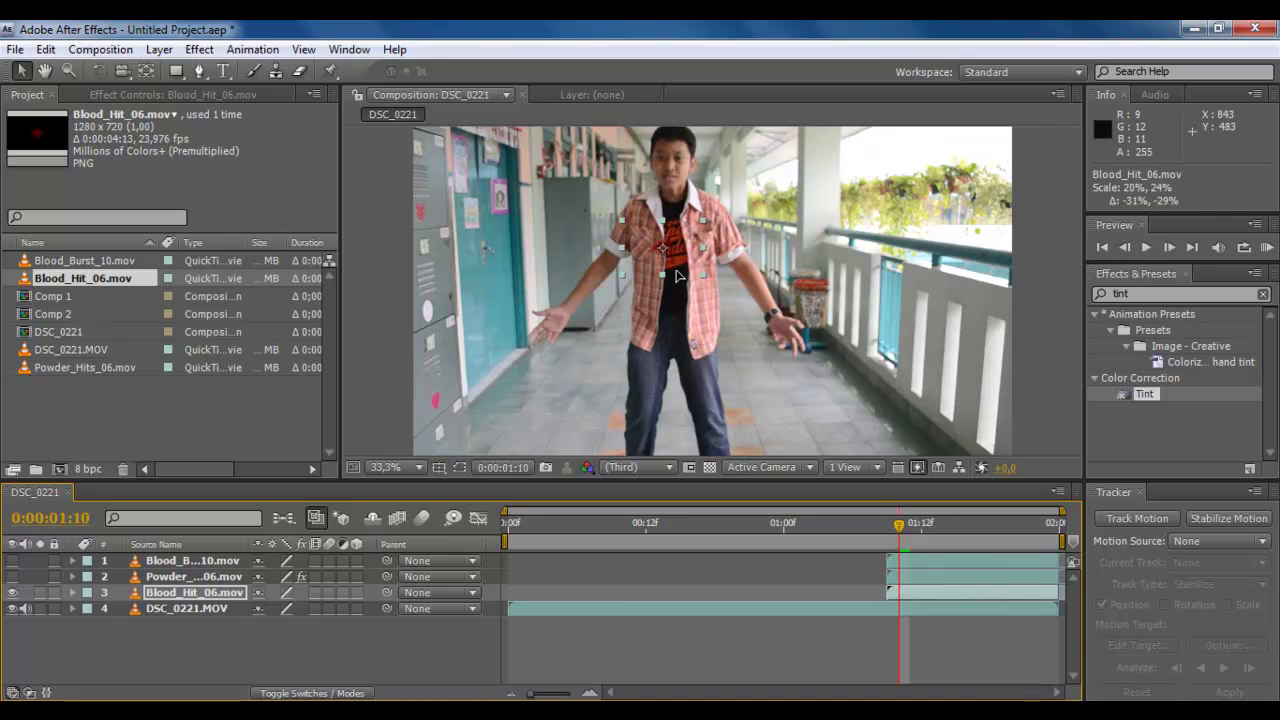
{"action": "mouse_move", "coordinate": [622, 275]}
{"action": "left_mouse_down"}
{"action": "mouse_move", "coordinate": [612, 290]}
{"action": "mouse_move", "coordinate": [620, 275]}
{"action": "left_mouse_up"}
{"action": "left_click", "coordinate": [959, 603]}
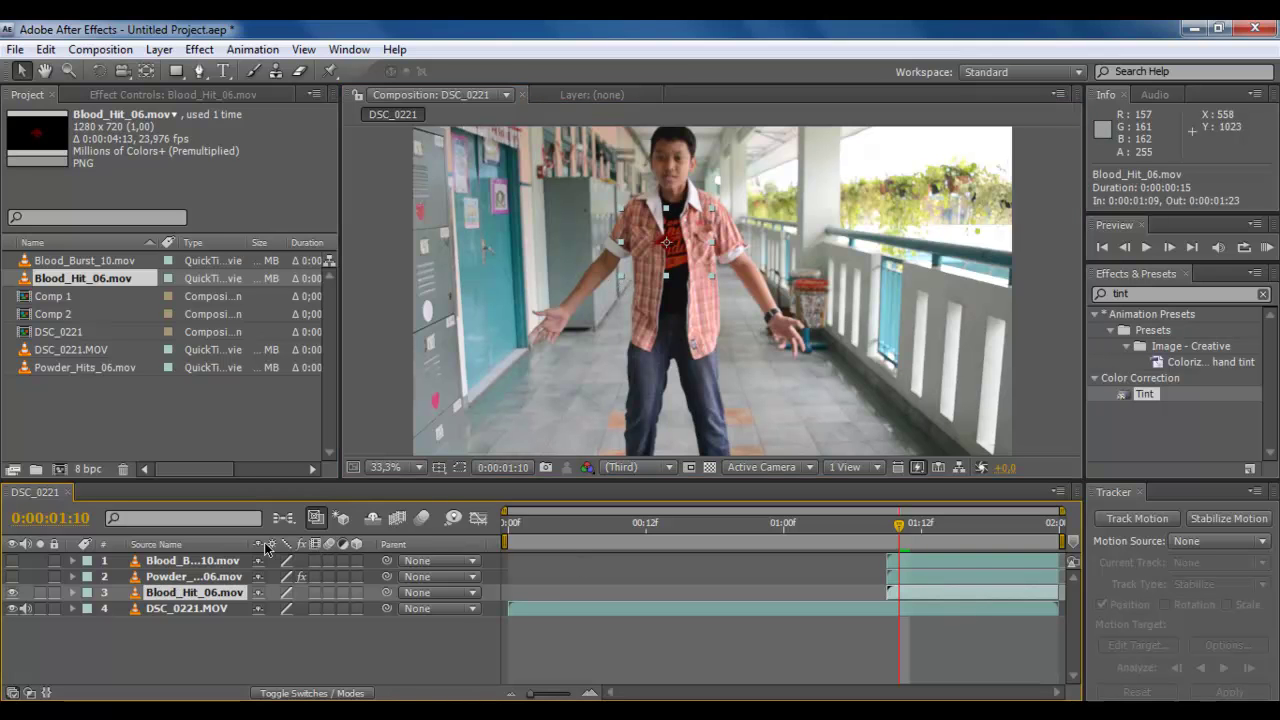
Make Blood_Hit_06 a 3D layer and step the frames back and forth to 0:00:01:09.
{"action": "left_click", "coordinate": [358, 592]}
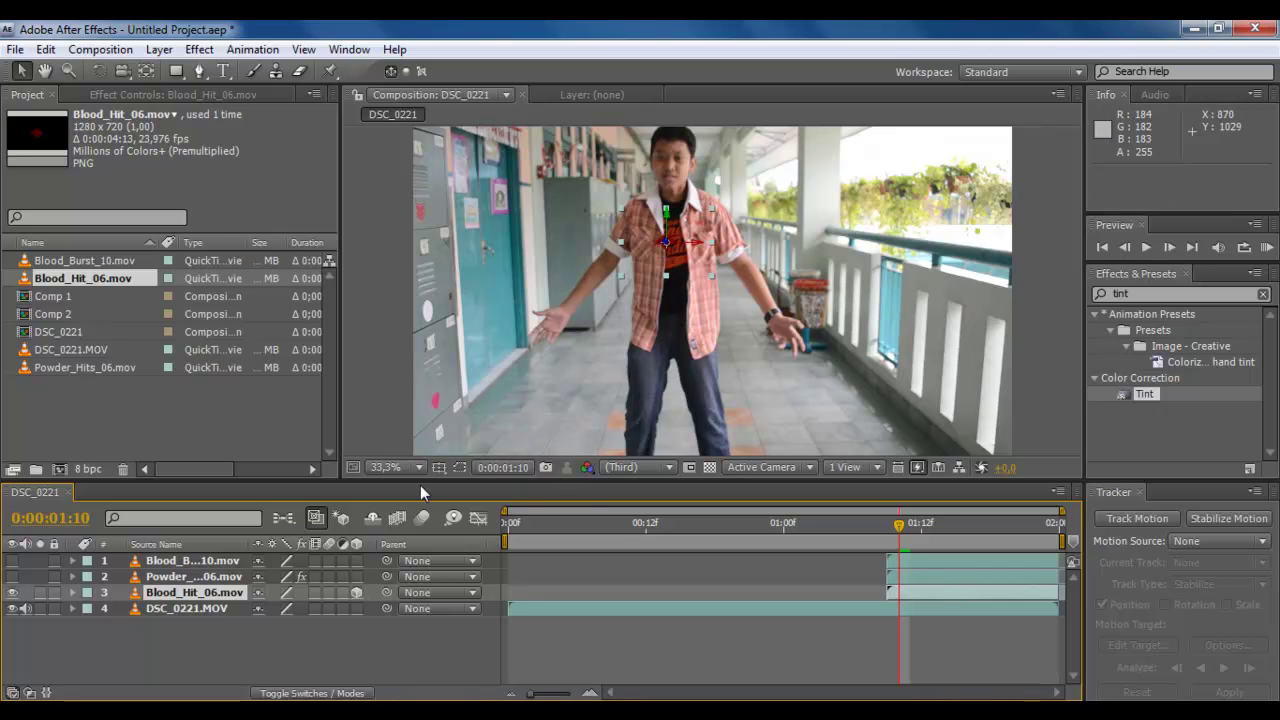
{"action": "left_click", "coordinate": [1171, 247]}
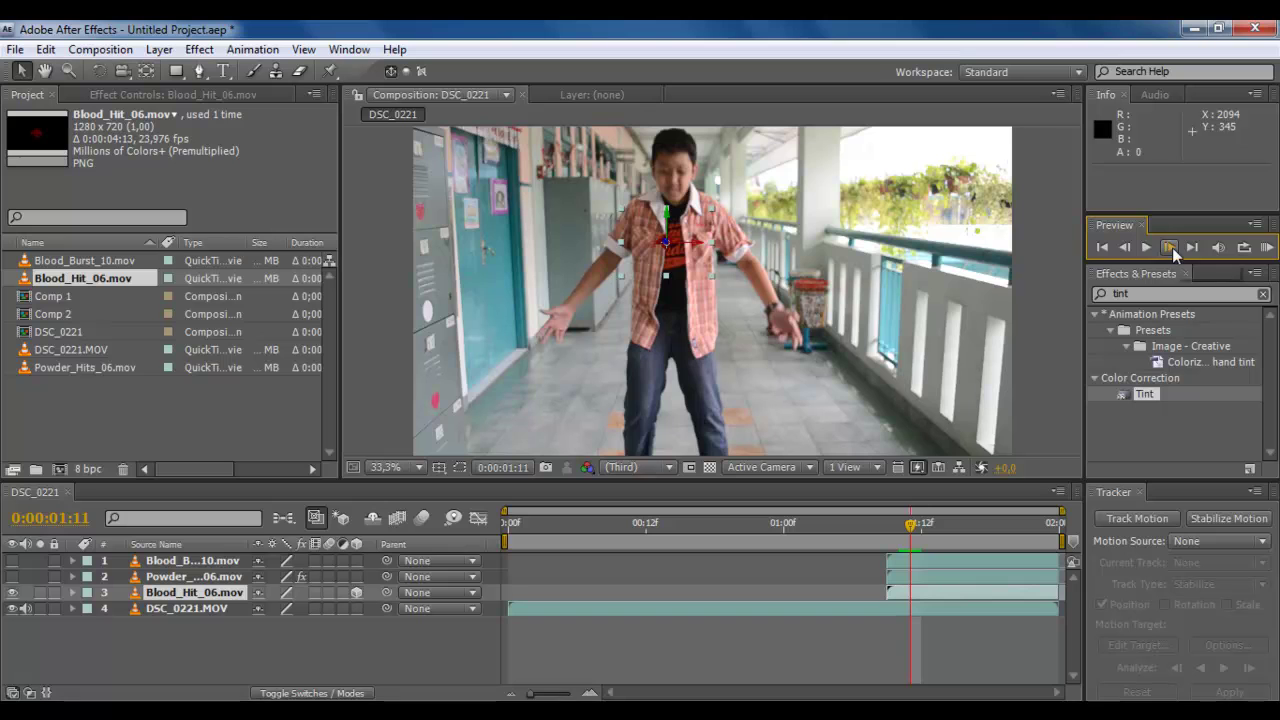
{"action": "left_click", "coordinate": [1125, 247]}
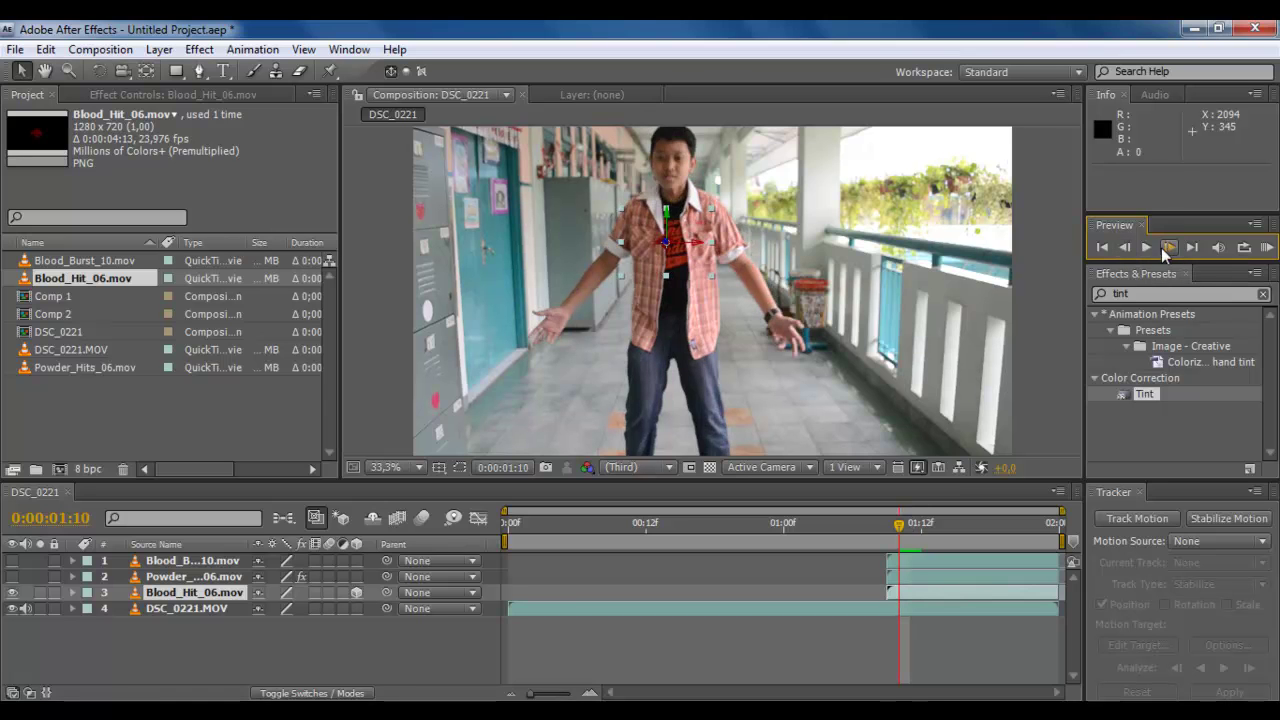
{"action": "left_click", "coordinate": [1167, 247]}
{"action": "left_click", "coordinate": [1129, 248]}
{"action": "left_click", "coordinate": [1129, 248]}
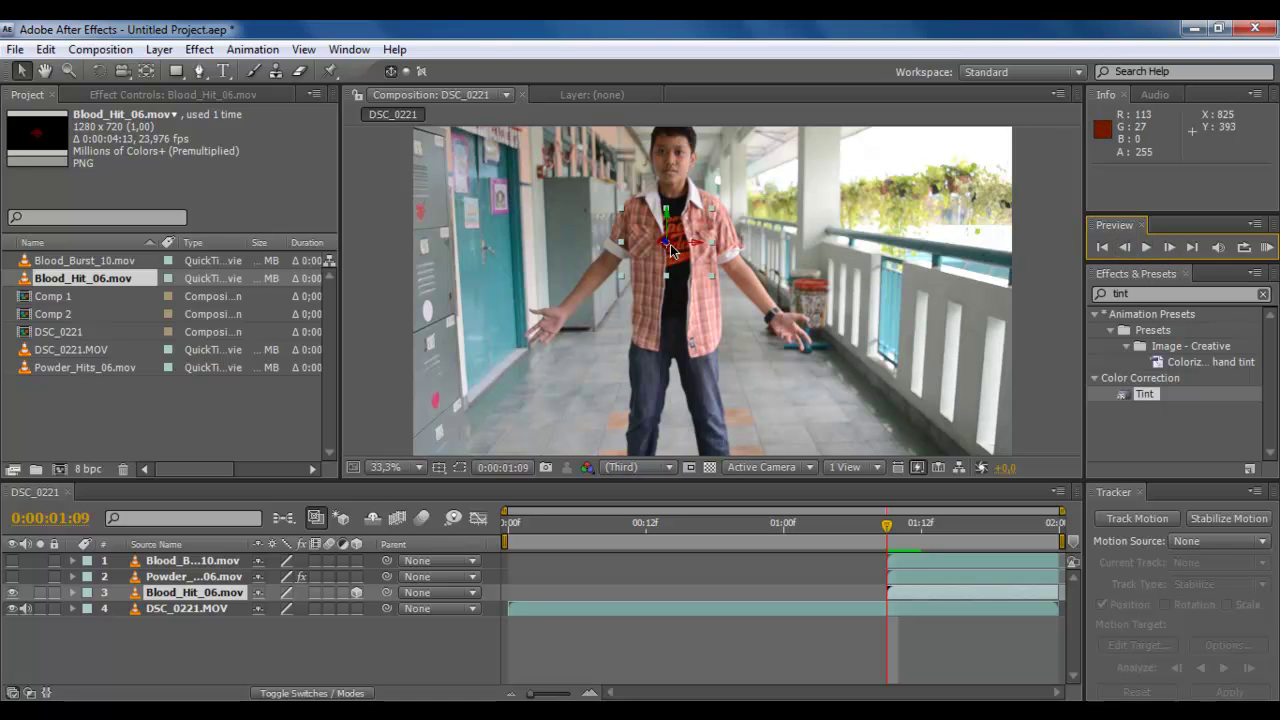
Nudge Blood_Hit_06 slightly left onto the chest at position 813, 381, then select DSC_0221.MOV.
{"action": "mouse_move", "coordinate": [681, 239]}
{"action": "left_mouse_down"}
{"action": "mouse_move", "coordinate": [667, 251]}
{"action": "mouse_move", "coordinate": [673, 358]}
{"action": "mouse_move", "coordinate": [683, 256]}
{"action": "mouse_move", "coordinate": [668, 242]}
{"action": "left_mouse_up"}
{"action": "left_click", "coordinate": [154, 599]}
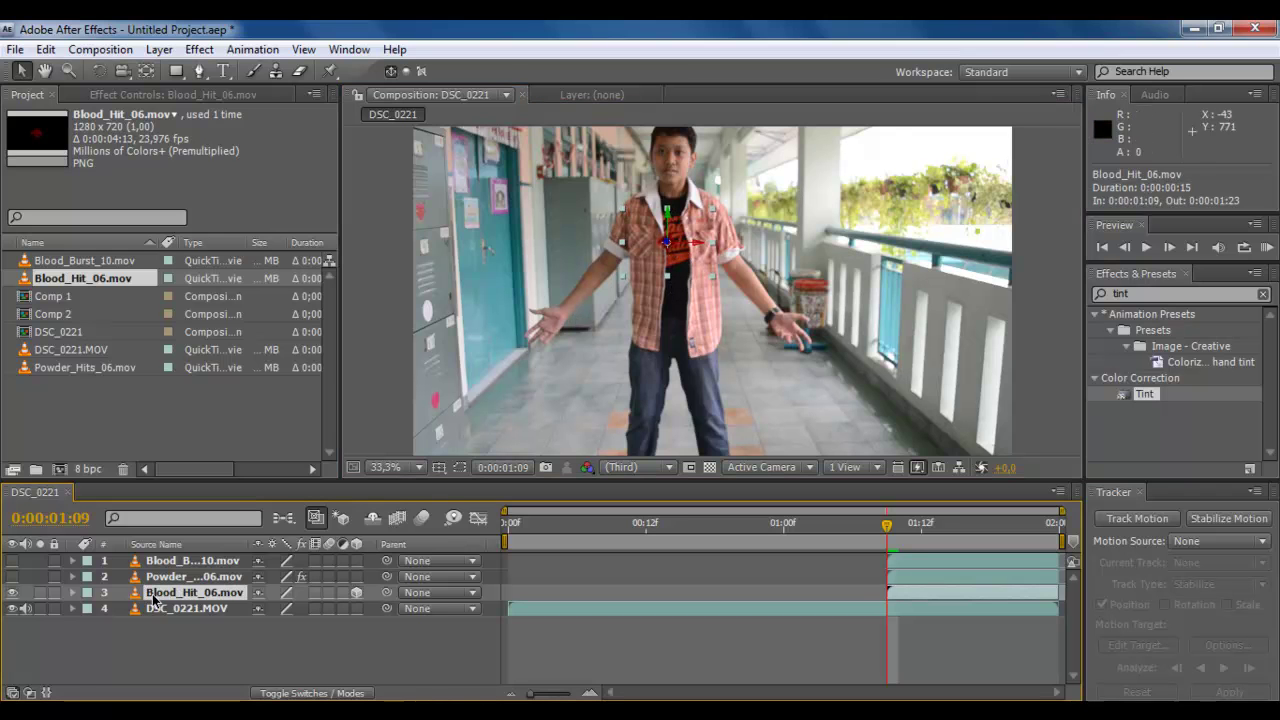
{"action": "left_click", "coordinate": [150, 612]}
Create a new Null Object layer, Null 1, from the timeline's context menu.
{"action": "right_click", "coordinate": [148, 610]}
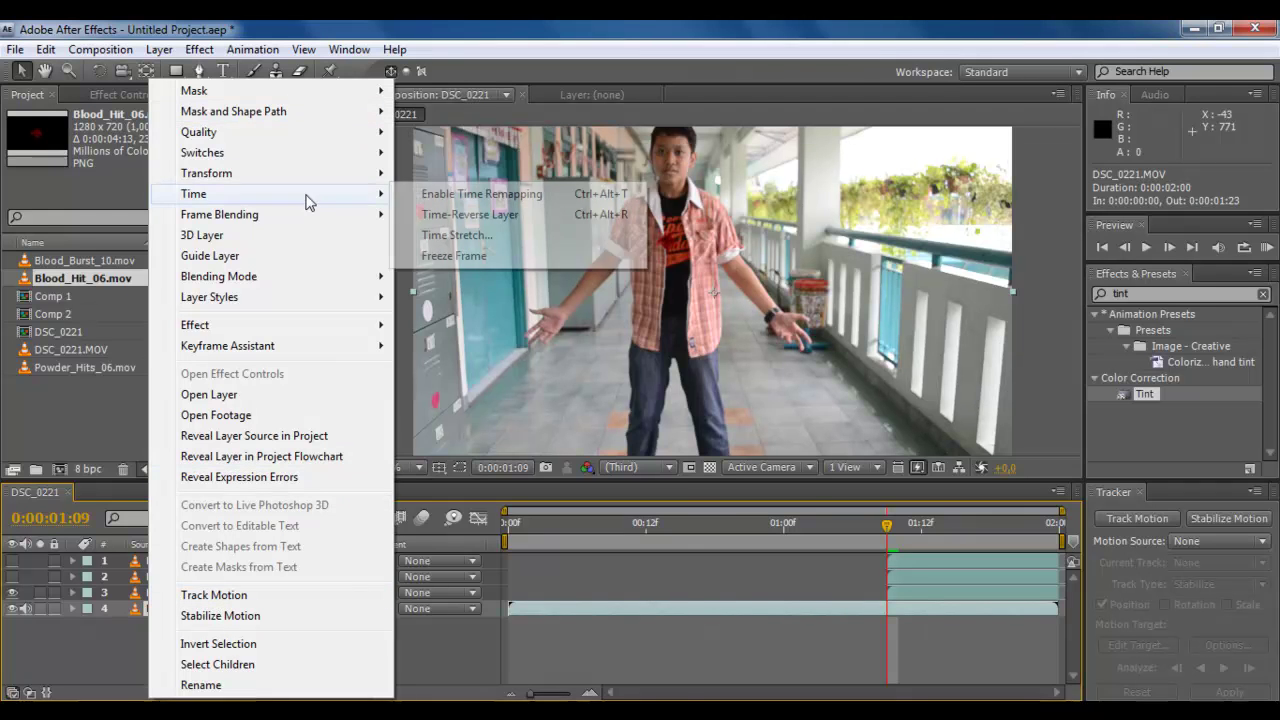
{"action": "mouse_move", "coordinate": [282, 350]}
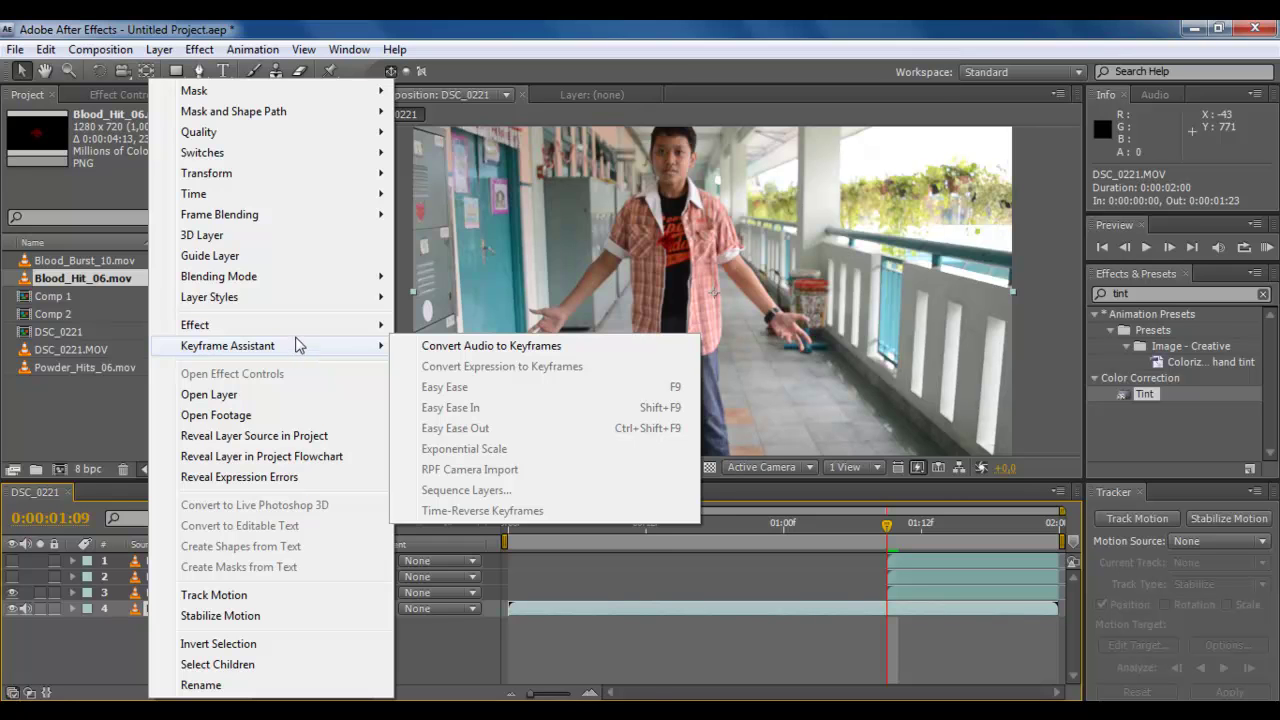
{"action": "mouse_move", "coordinate": [305, 324]}
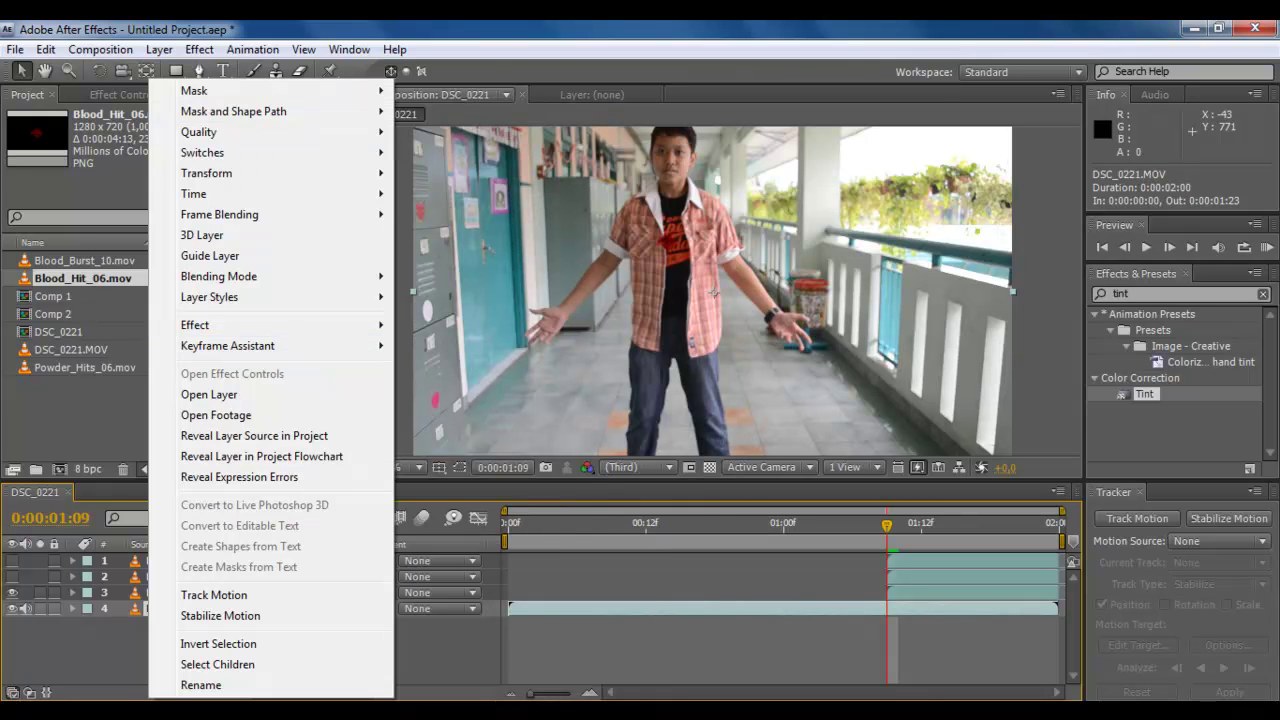
{"action": "right_click", "coordinate": [118, 690]}
{"action": "right_click", "coordinate": [118, 690]}
{"action": "mouse_move", "coordinate": [350, 518]}
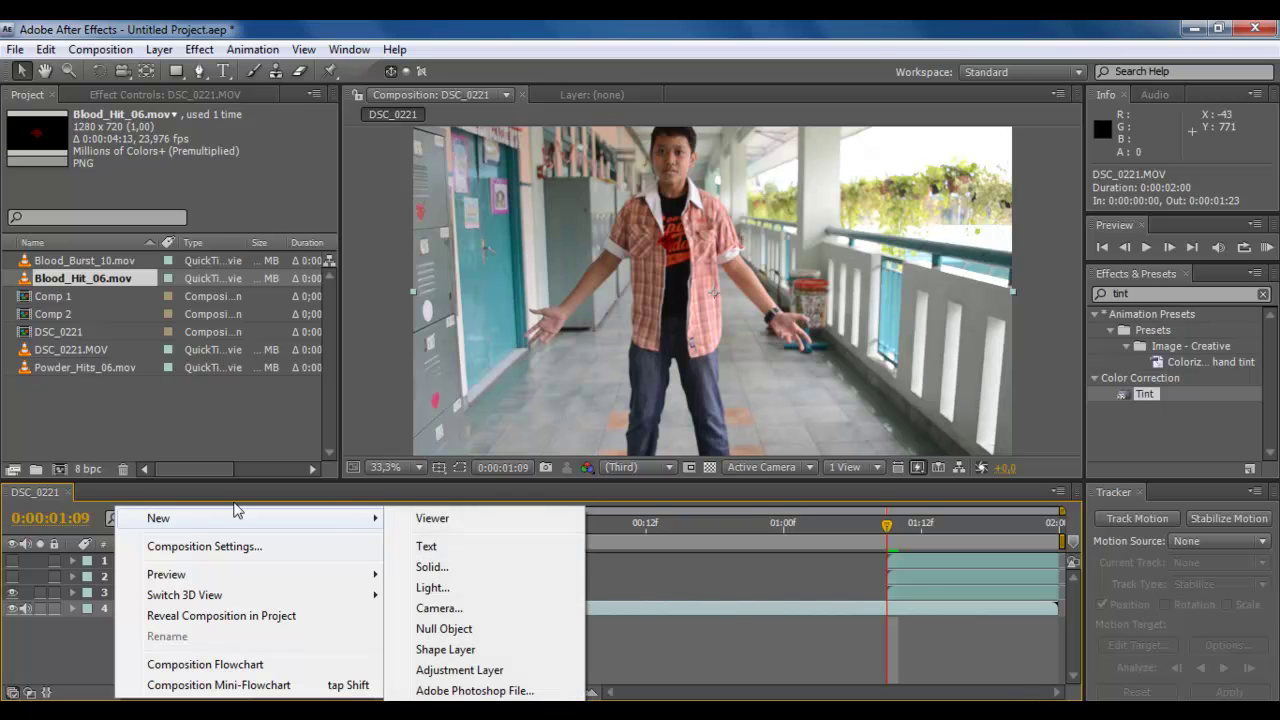
{"action": "left_click", "coordinate": [422, 628]}
Stack Null 1 just above Blood_Hit_06.mov and check the Tracker's motion source list.
{"action": "left_click_drag", "start_coordinate": [204, 567], "coordinate": [195, 603]}
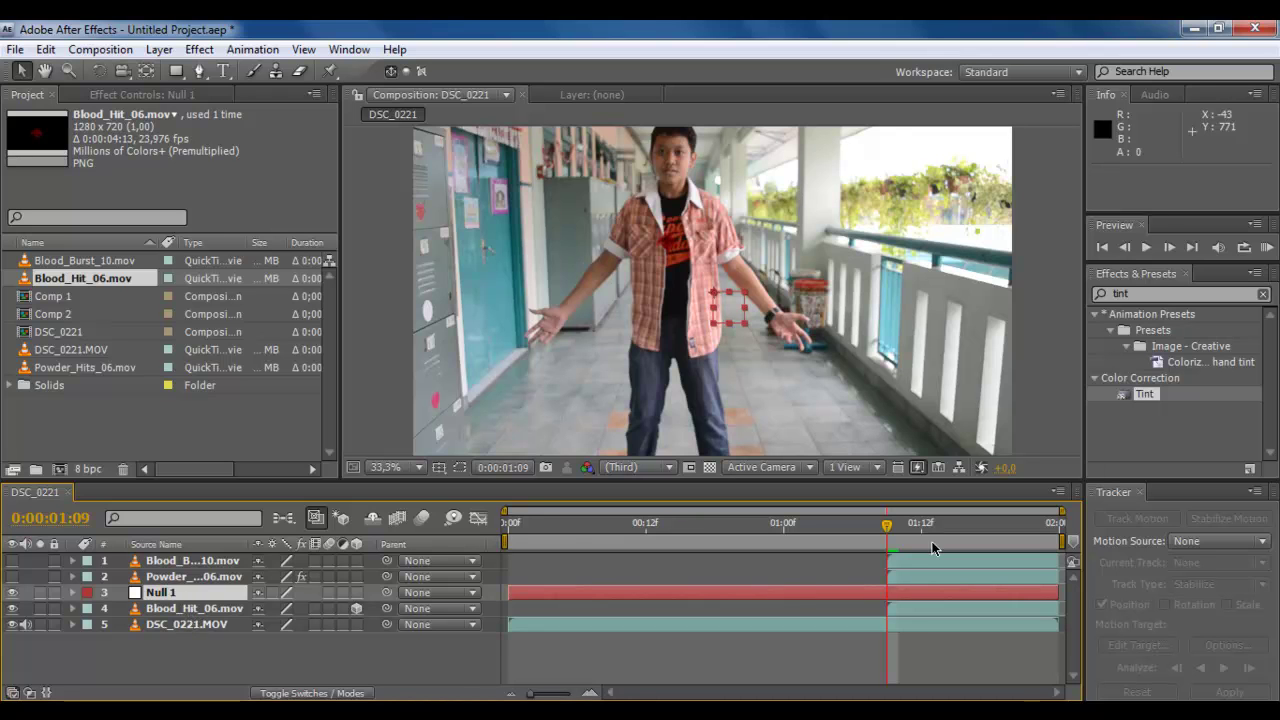
{"action": "left_click", "coordinate": [1158, 517]}
{"action": "left_click", "coordinate": [1180, 541]}
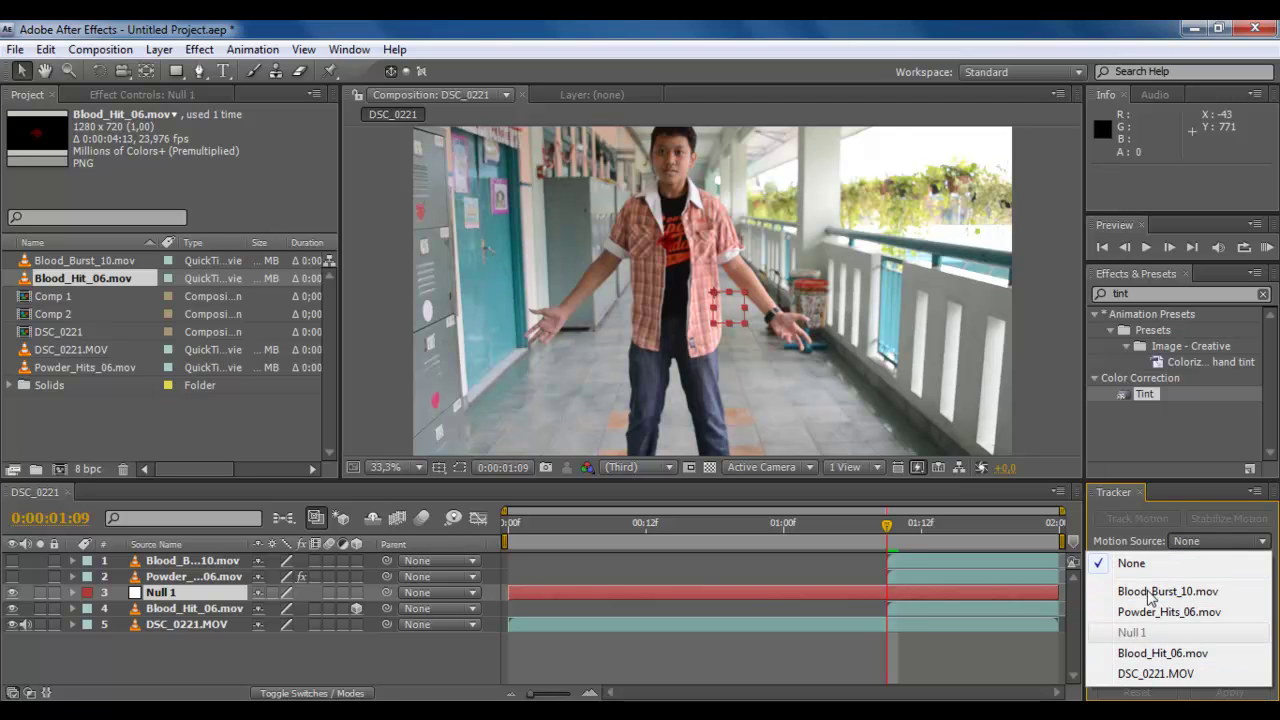
Start Track Motion on the DSC_0221.MOV footage layer, keeping it as the motion source.
{"action": "left_click", "coordinate": [1140, 540]}
{"action": "left_click", "coordinate": [908, 603]}
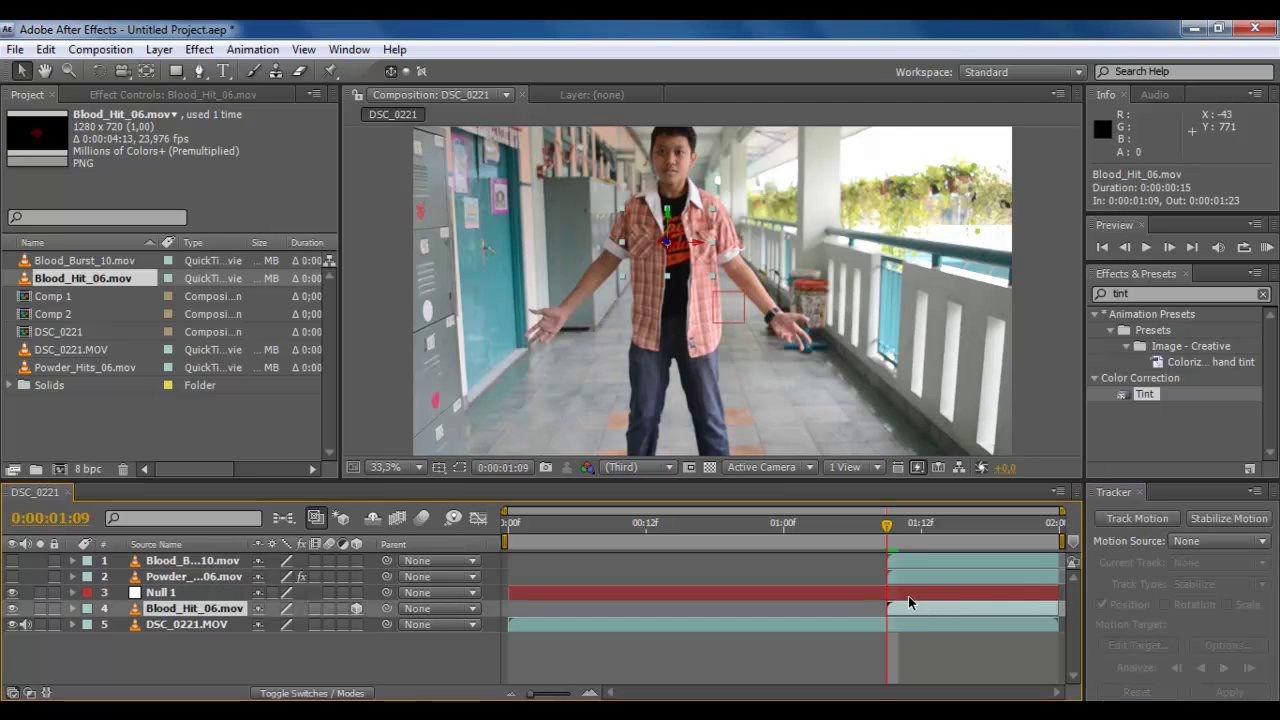
{"action": "left_click", "coordinate": [908, 593]}
{"action": "left_click", "coordinate": [909, 603]}
{"action": "left_click", "coordinate": [909, 620]}
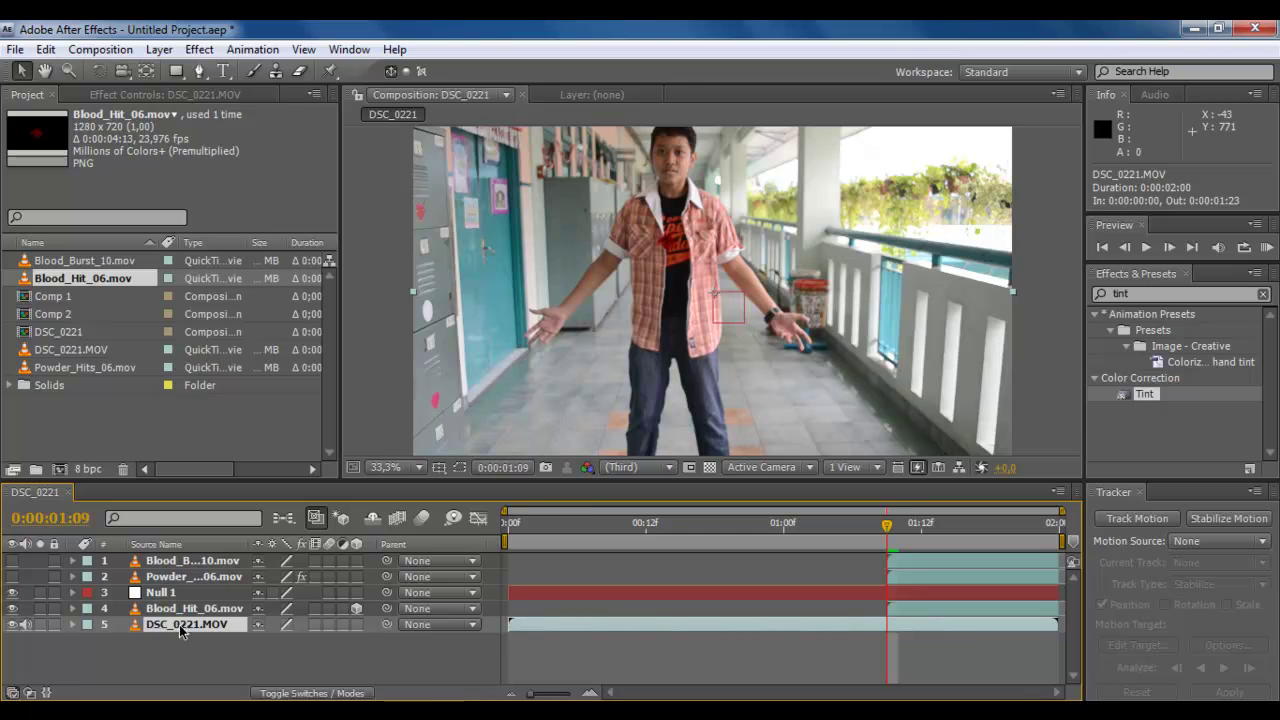
{"action": "left_click", "coordinate": [1137, 519]}
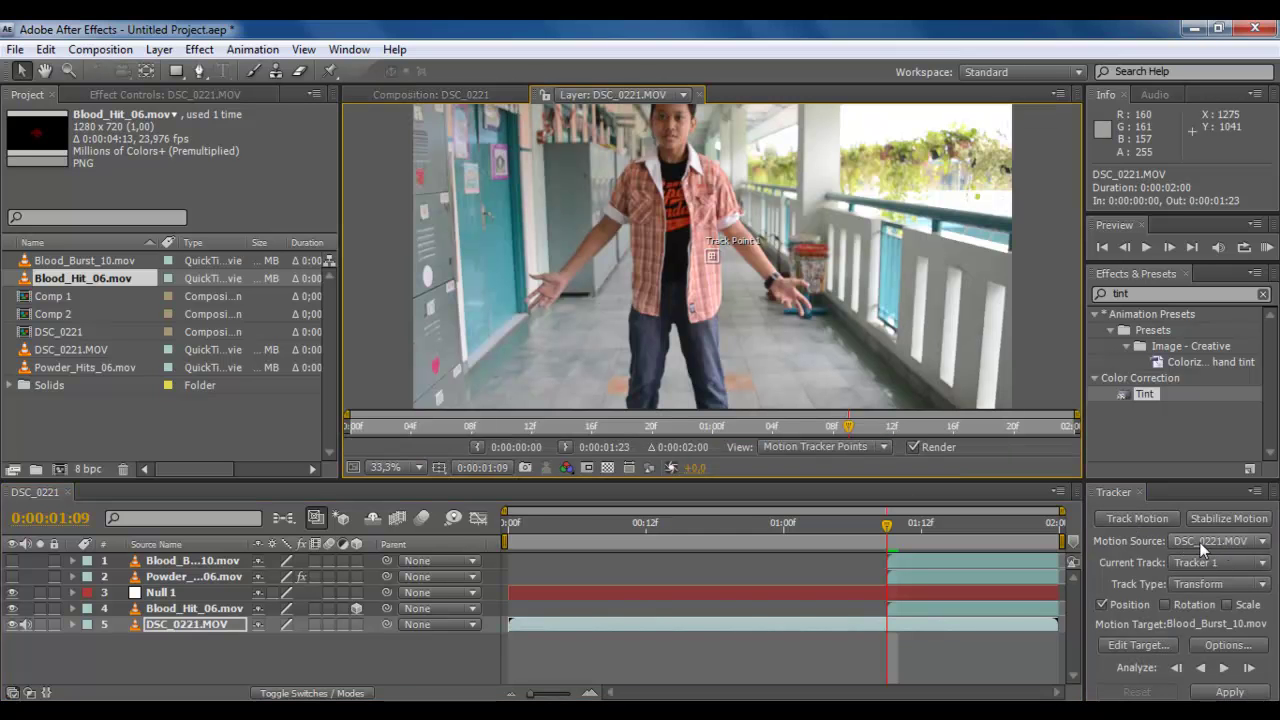
{"action": "left_click", "coordinate": [1203, 545]}
{"action": "left_click", "coordinate": [1200, 541]}
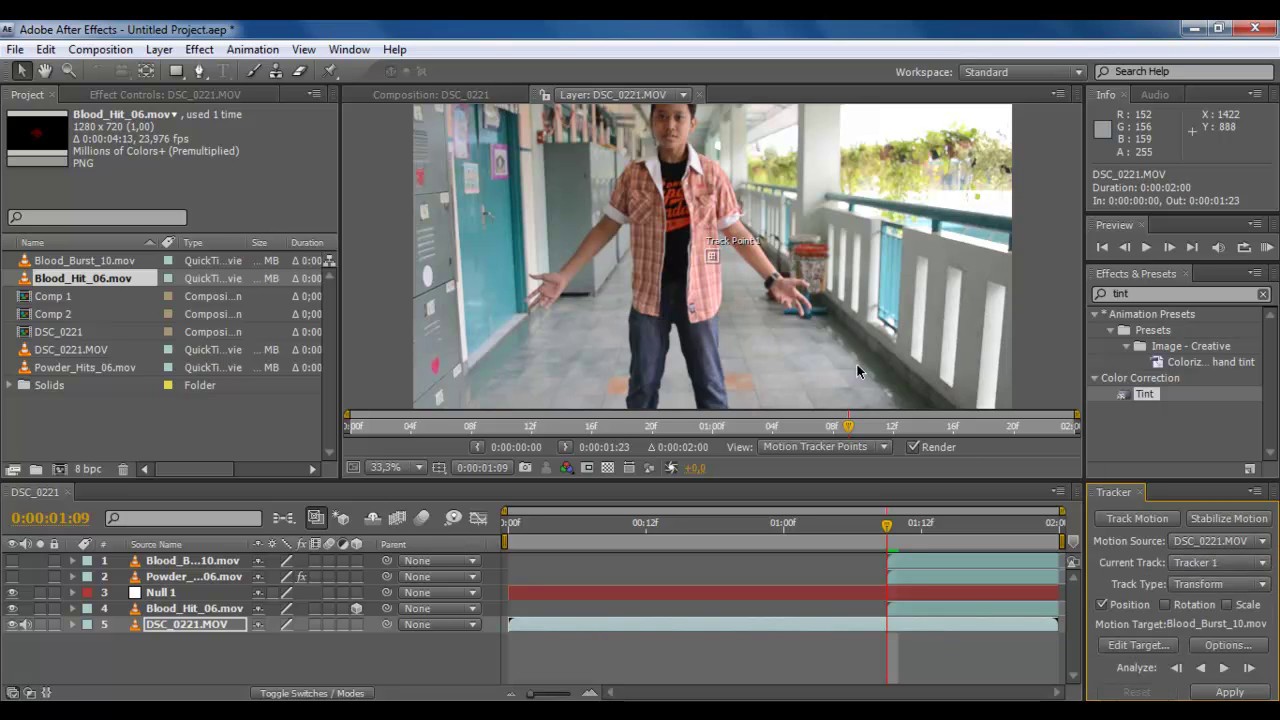
Drag Track Point 1 onto the boy's chest and fine-tune its feature region.
{"action": "left_click", "coordinate": [693, 241]}
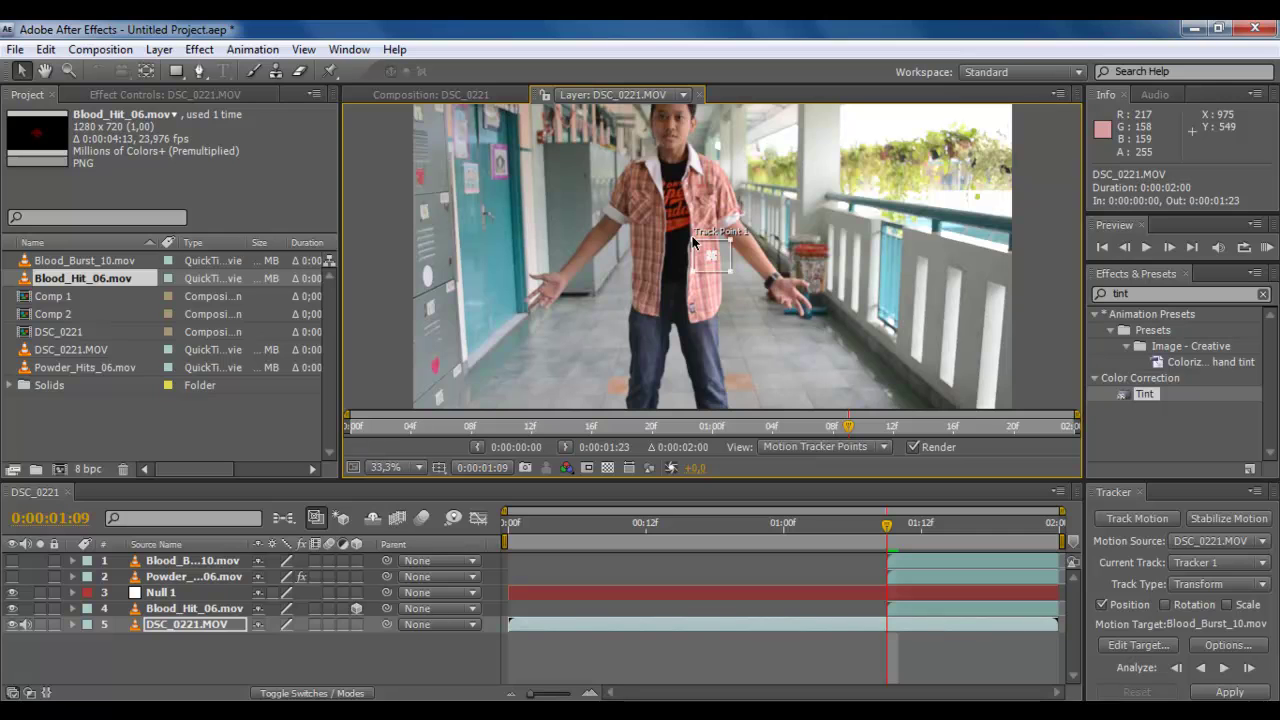
{"action": "left_click_drag", "start_coordinate": [694, 243], "coordinate": [660, 227]}
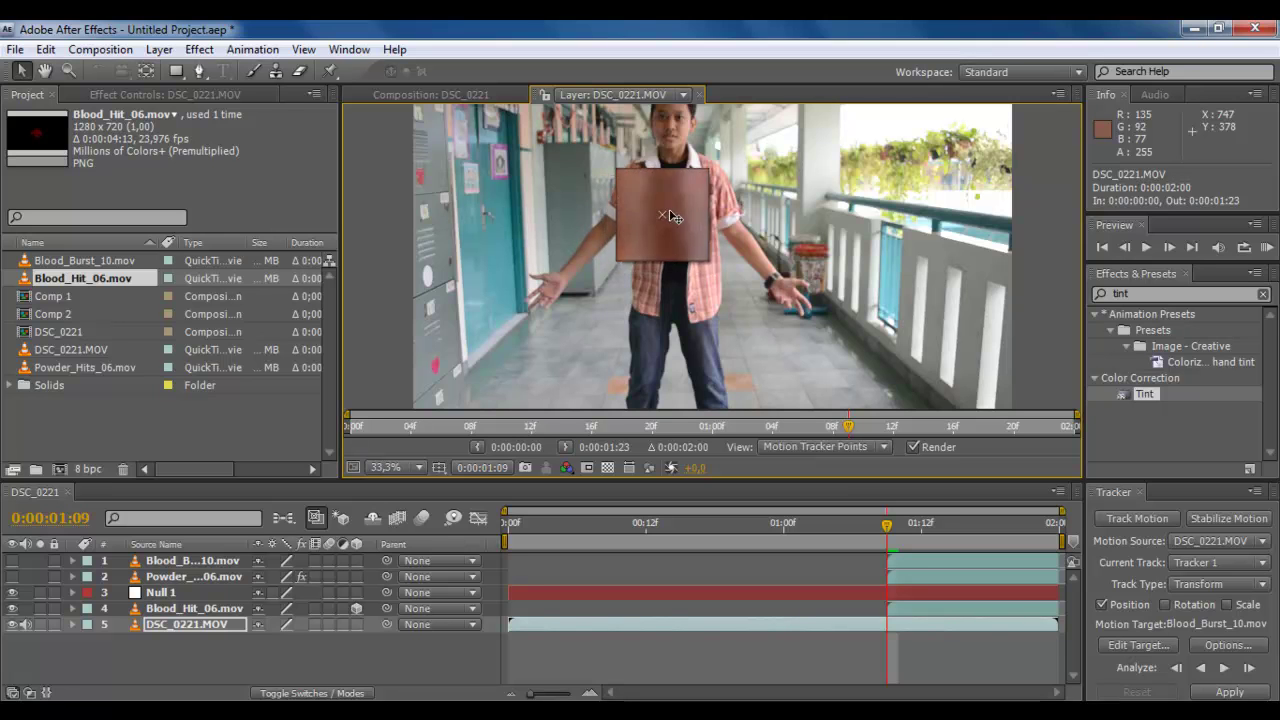
{"action": "mouse_move", "coordinate": [673, 224]}
{"action": "left_mouse_down"}
{"action": "mouse_move", "coordinate": [672, 280]}
{"action": "mouse_move", "coordinate": [674, 242]}
{"action": "left_mouse_up"}
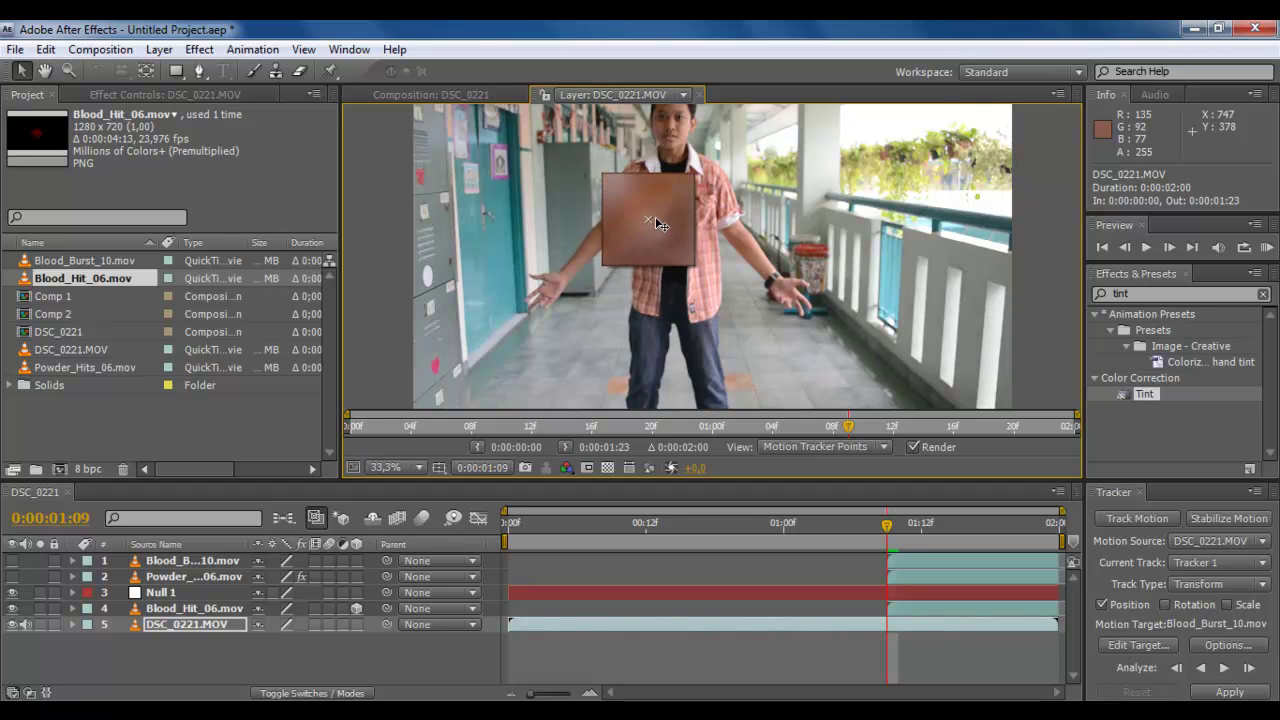
{"action": "left_click_drag", "start_coordinate": [659, 224], "coordinate": [660, 225]}
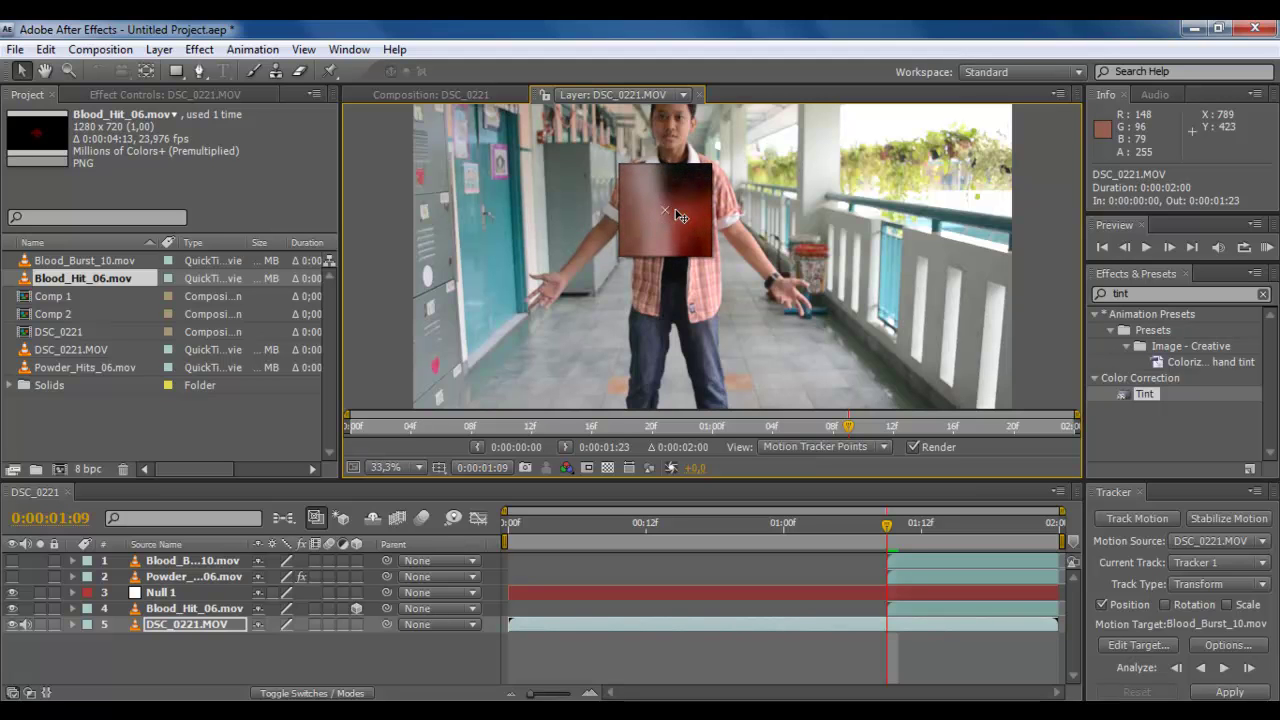
{"action": "left_click_drag", "start_coordinate": [678, 216], "coordinate": [676, 212]}
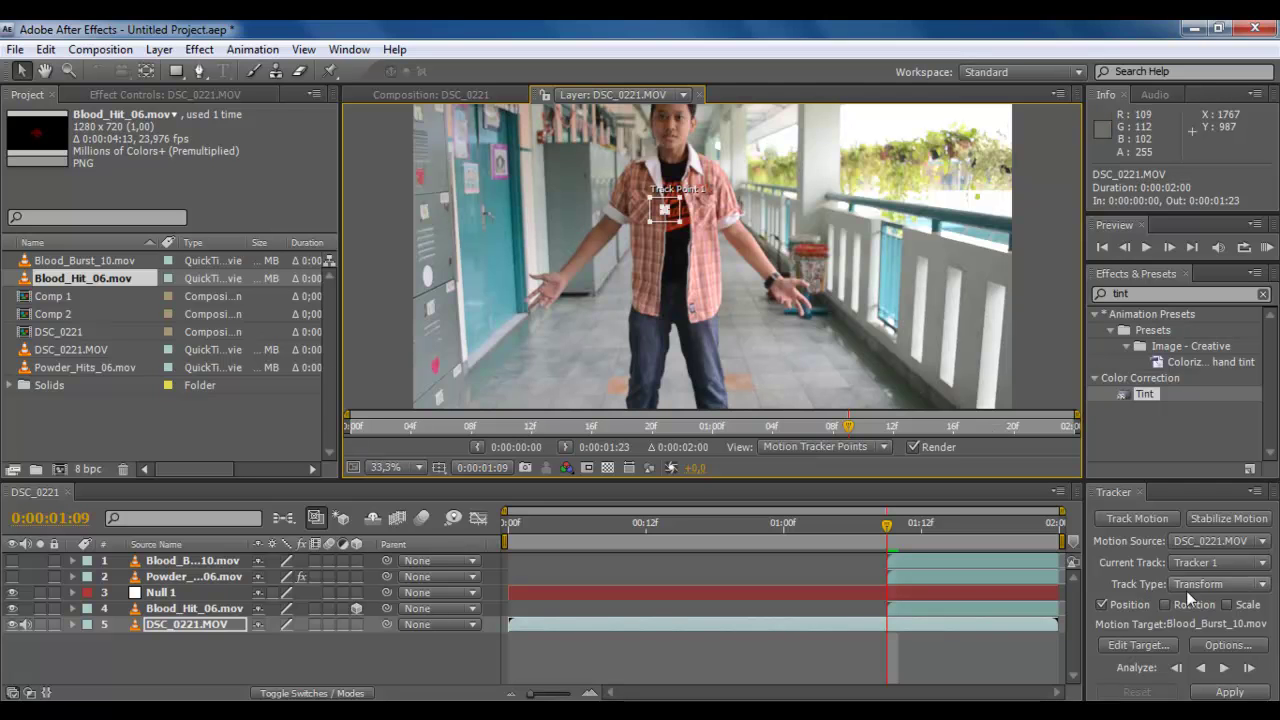
Set Null 1 as the motion target for Tracker 1.
{"action": "left_click", "coordinate": [1162, 645]}
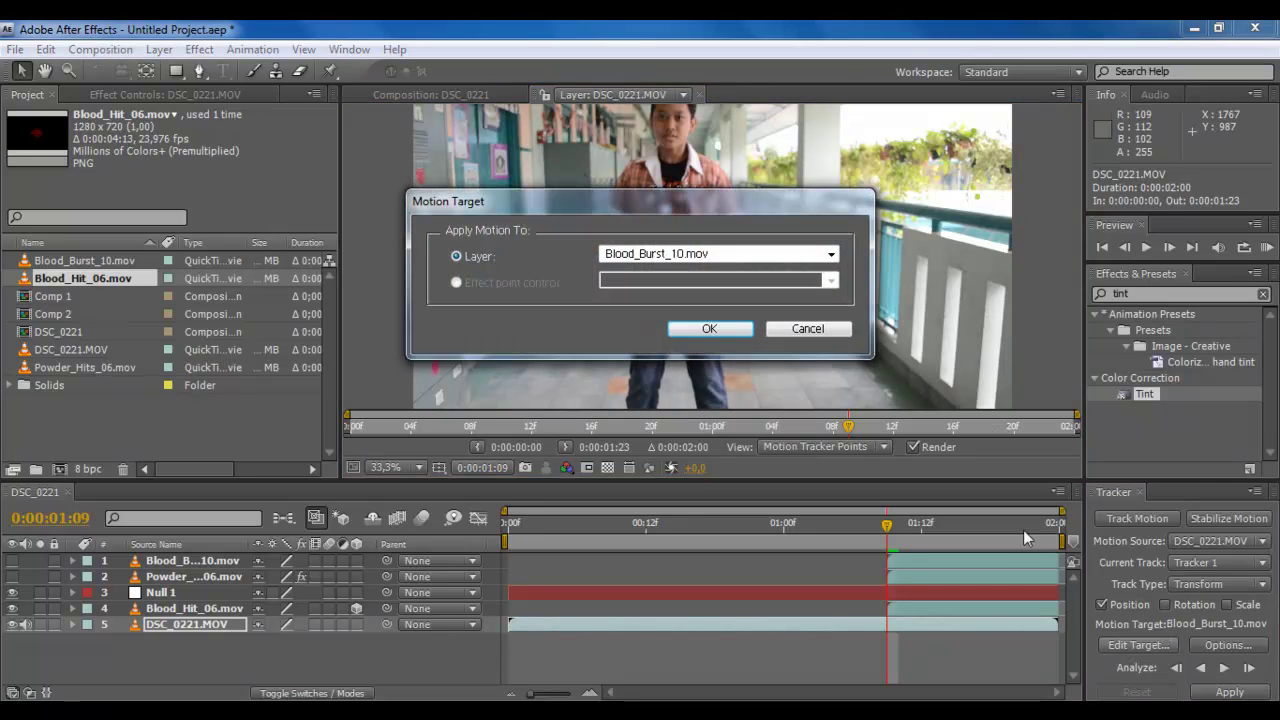
{"action": "left_click", "coordinate": [634, 257]}
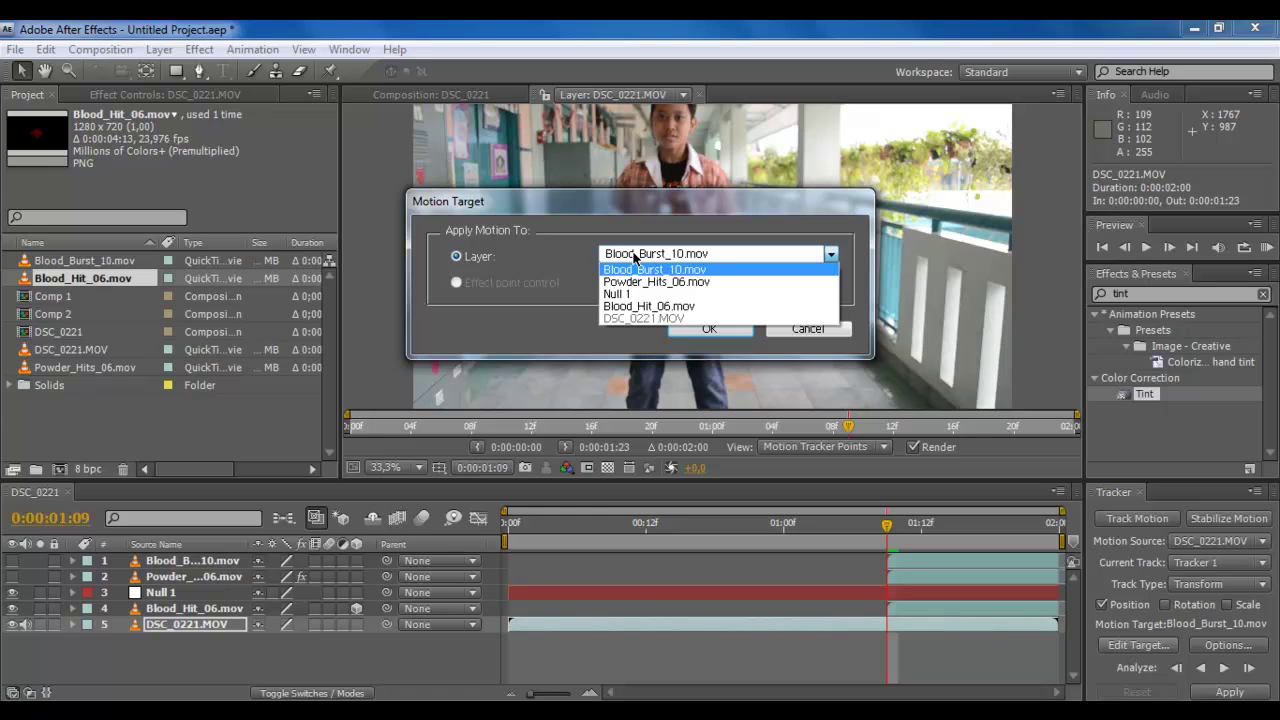
{"action": "left_click", "coordinate": [634, 294]}
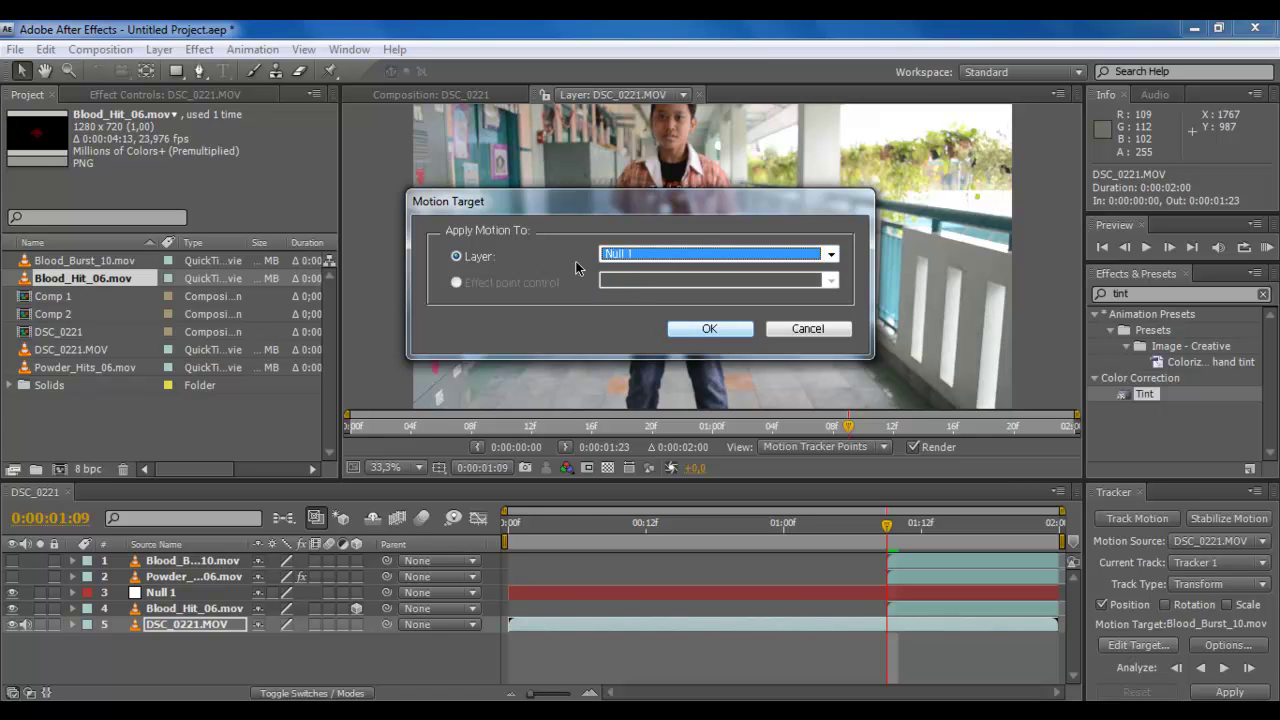
{"action": "left_click", "coordinate": [707, 330]}
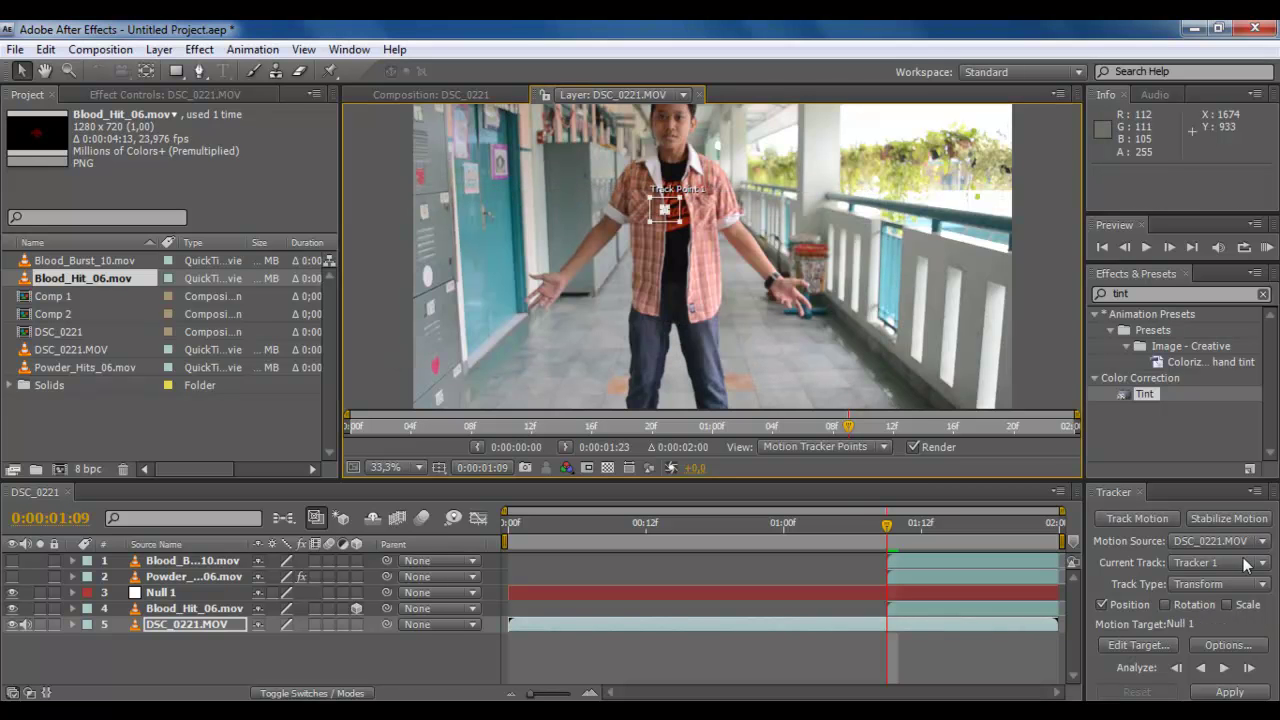
Enable Scale tracking and enlarge Track Point 2's feature box to match Track Point 1.
{"action": "left_click", "coordinate": [1239, 607]}
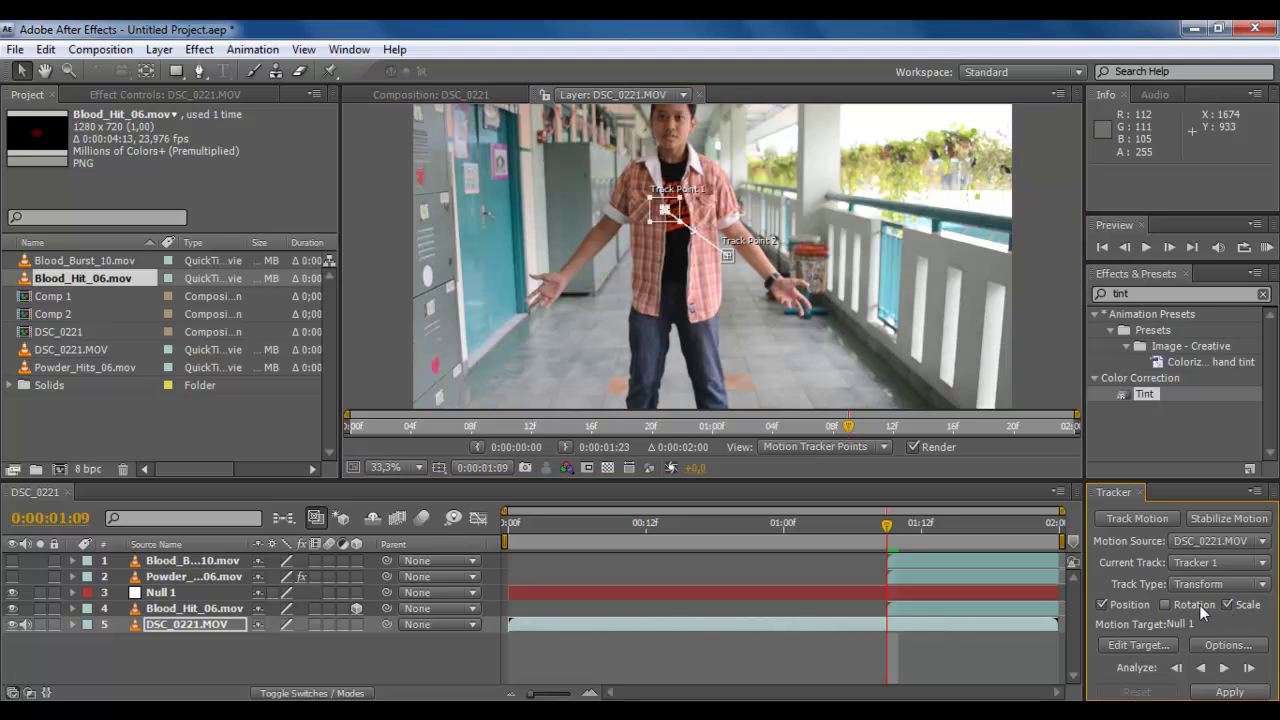
{"action": "left_click", "coordinate": [732, 257]}
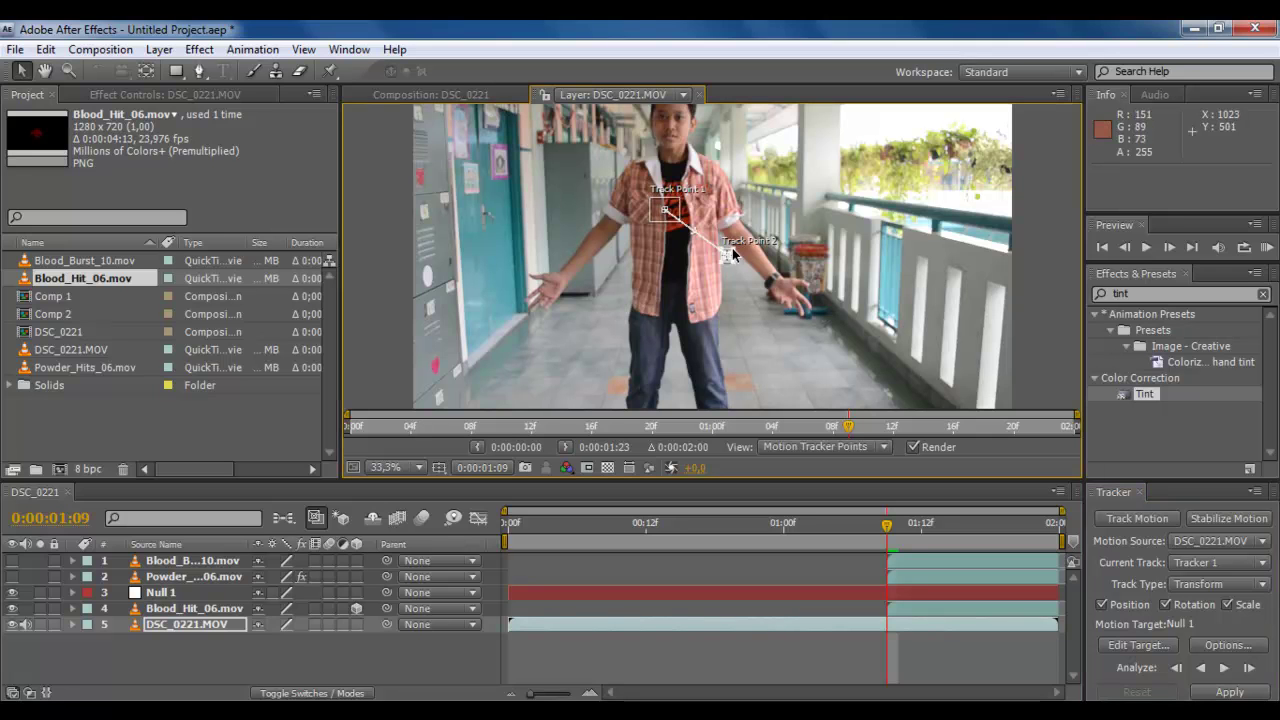
{"action": "left_click_drag", "start_coordinate": [732, 257], "coordinate": [741, 268]}
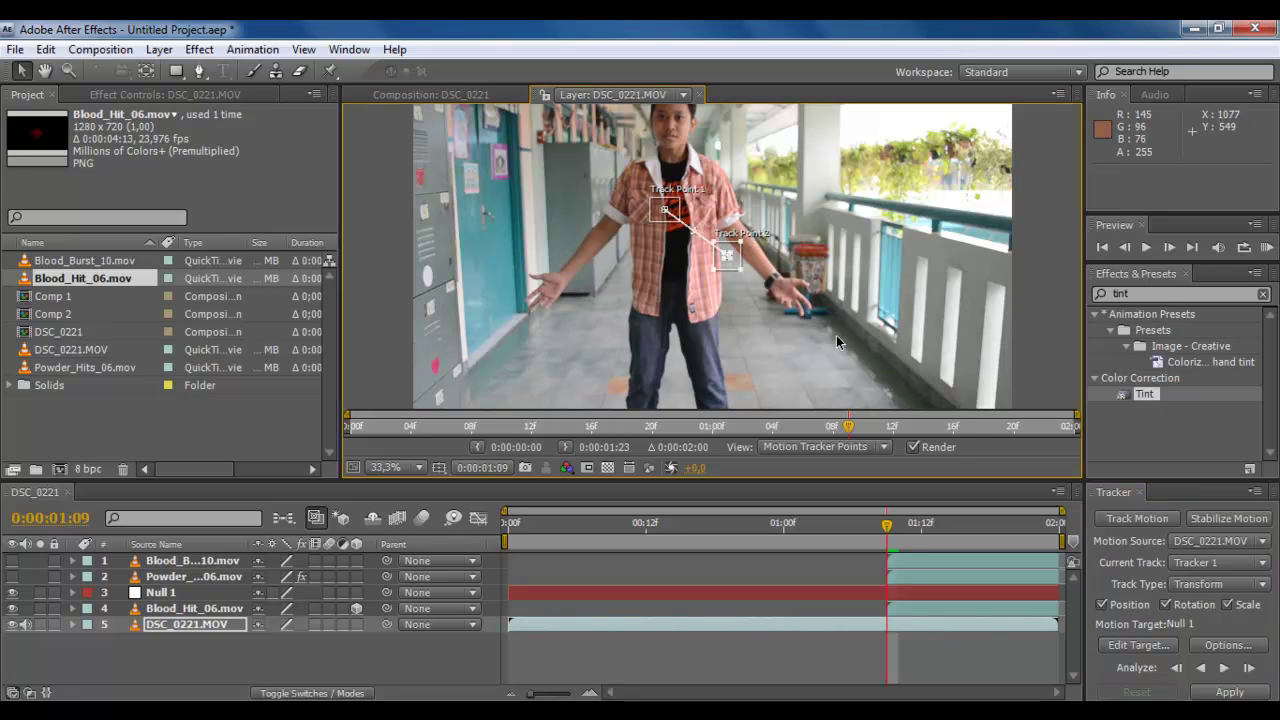
Step through frames 1:10 to 1:23 and back toward 1:19 to study the boy's motion.
{"action": "left_click", "coordinate": [1169, 247]}
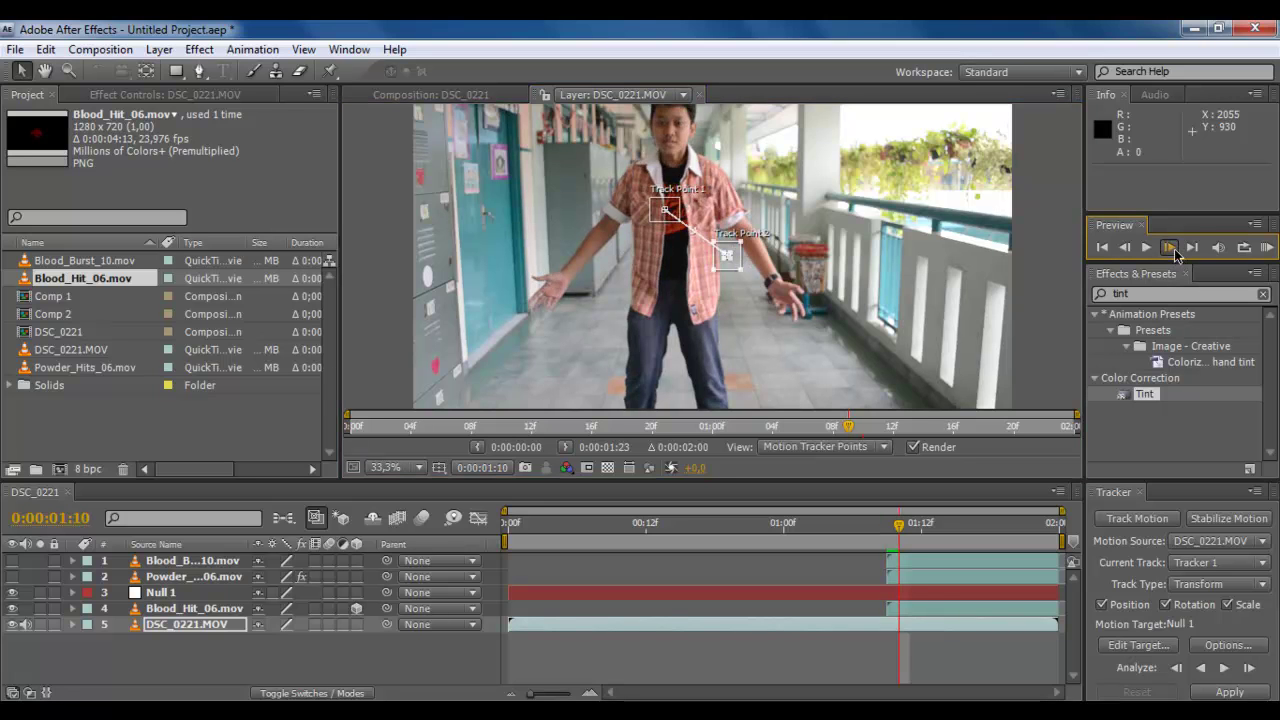
{"action": "left_click", "coordinate": [1175, 250]}
{"action": "left_click", "coordinate": [1175, 250]}
{"action": "left_click", "coordinate": [1175, 250]}
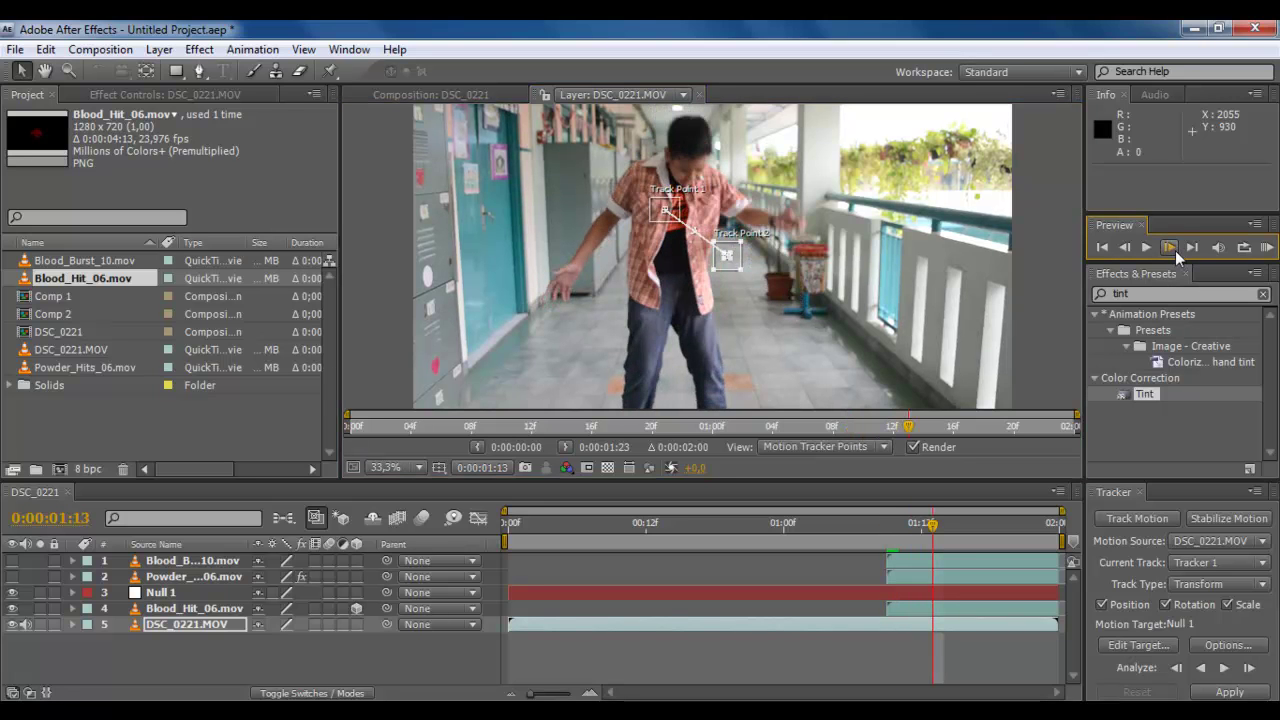
{"action": "left_click", "coordinate": [1175, 250]}
{"action": "left_click", "coordinate": [1175, 250]}
{"action": "left_click", "coordinate": [1175, 250]}
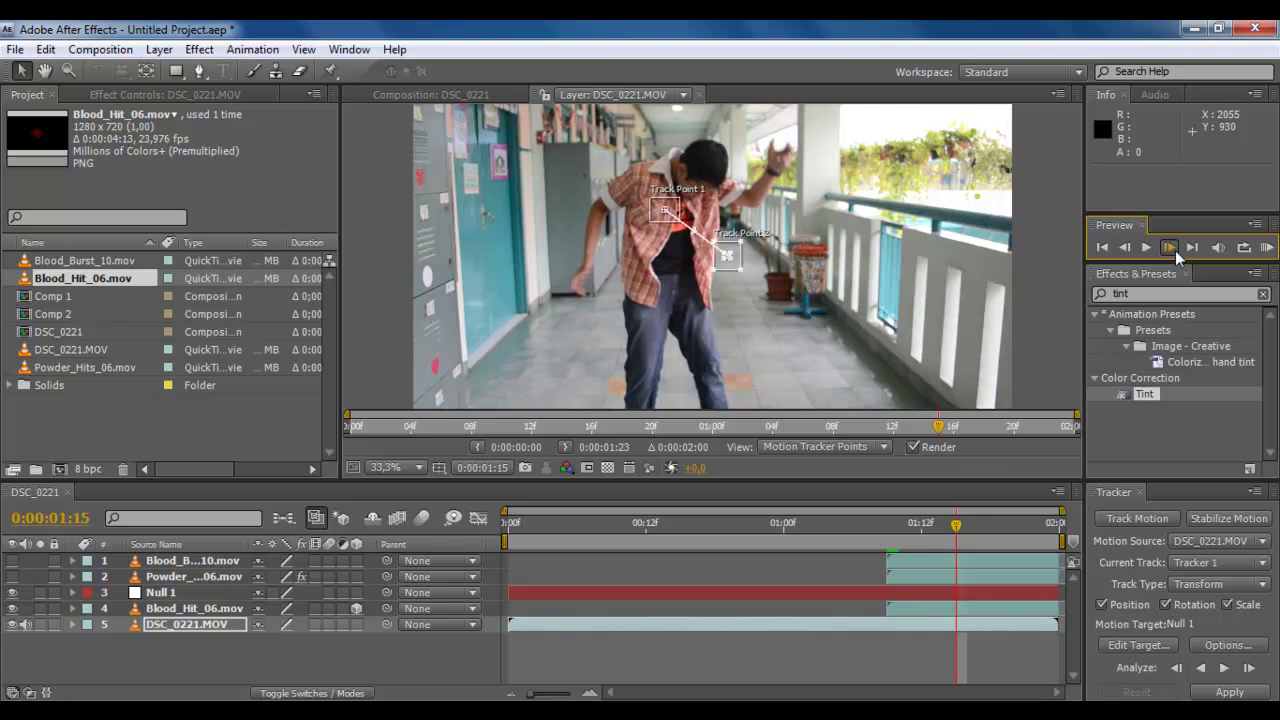
{"action": "left_click", "coordinate": [1175, 250]}
{"action": "left_click", "coordinate": [1175, 249]}
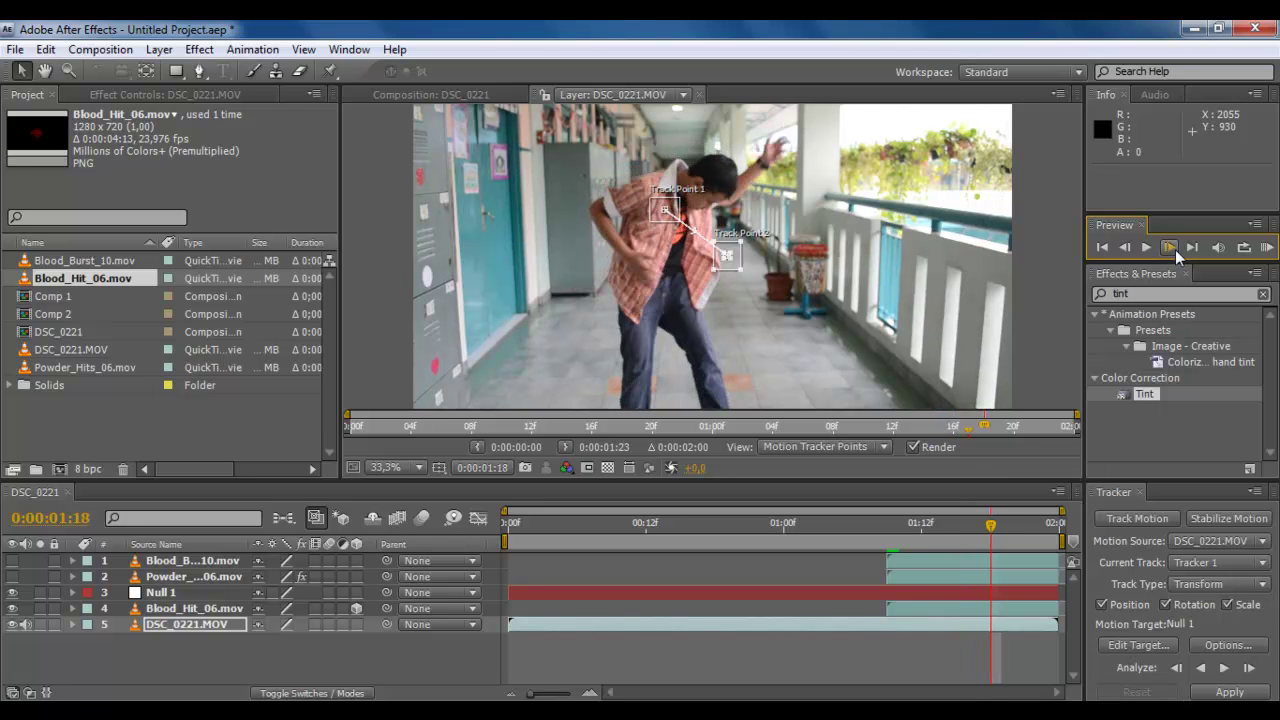
{"action": "left_click", "coordinate": [1175, 249]}
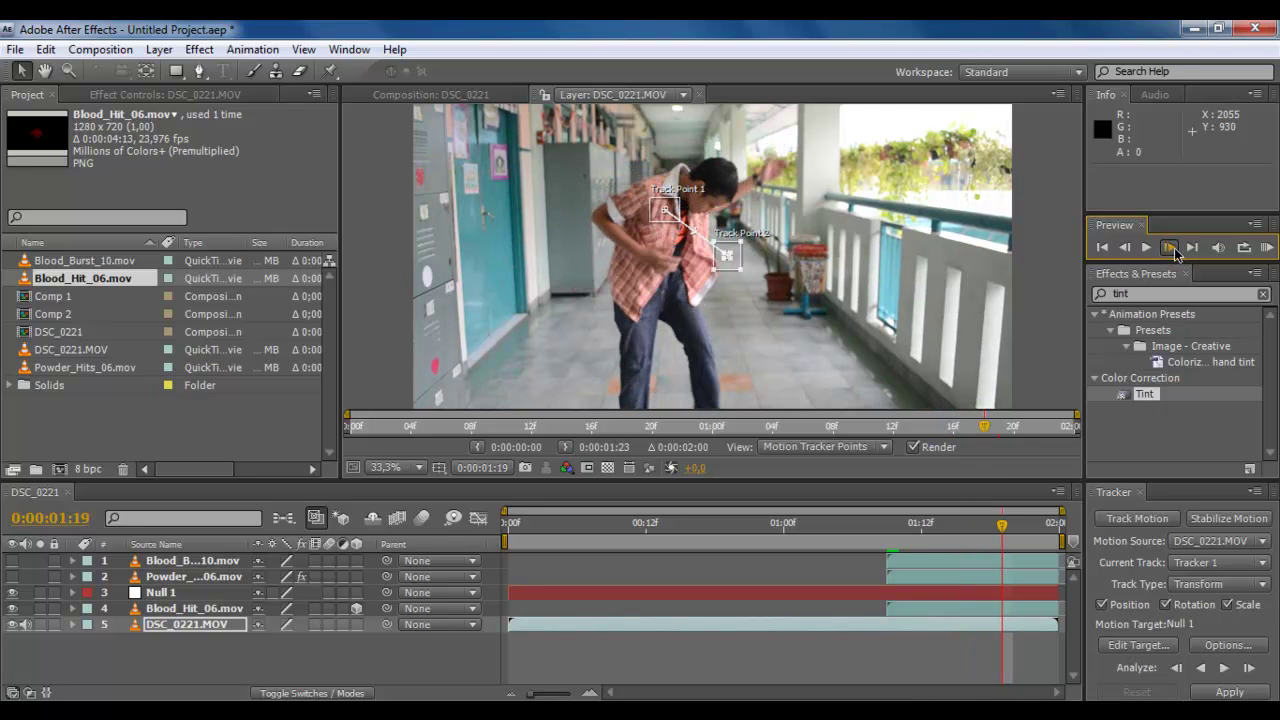
{"action": "left_click", "coordinate": [1175, 250]}
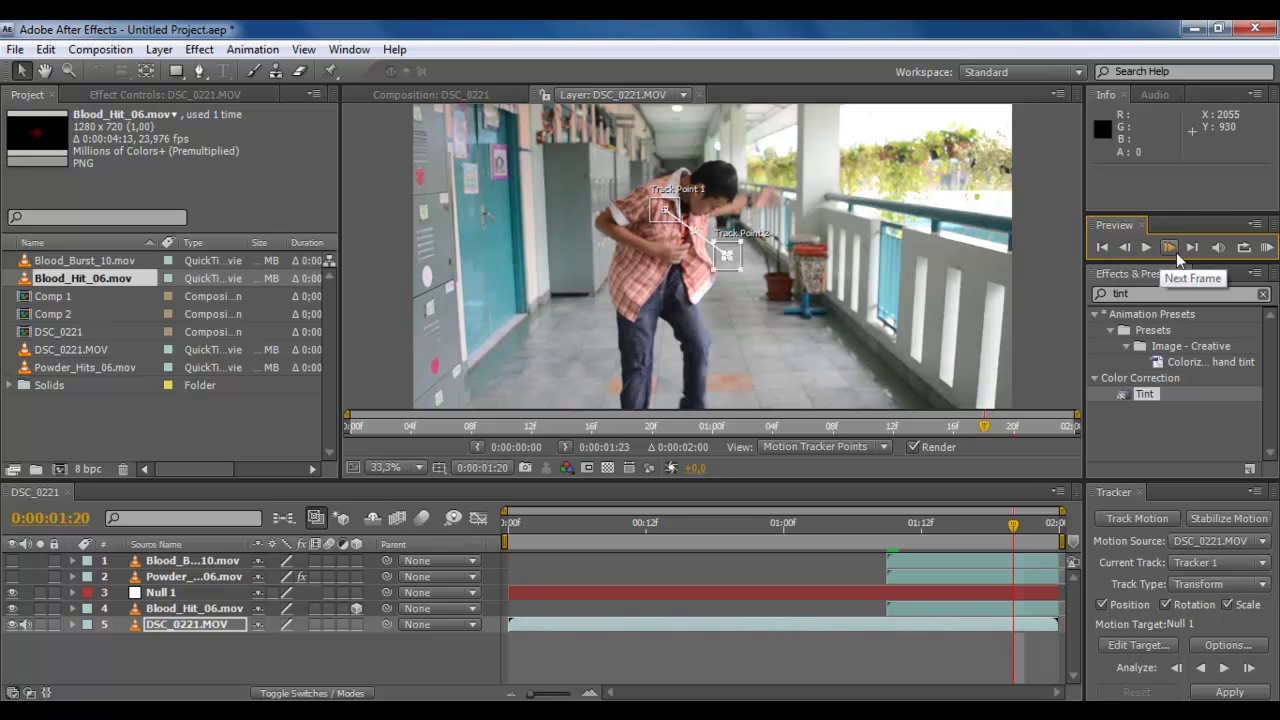
{"action": "left_click", "coordinate": [1174, 250]}
{"action": "left_click", "coordinate": [1174, 250]}
{"action": "left_click", "coordinate": [1172, 250]}
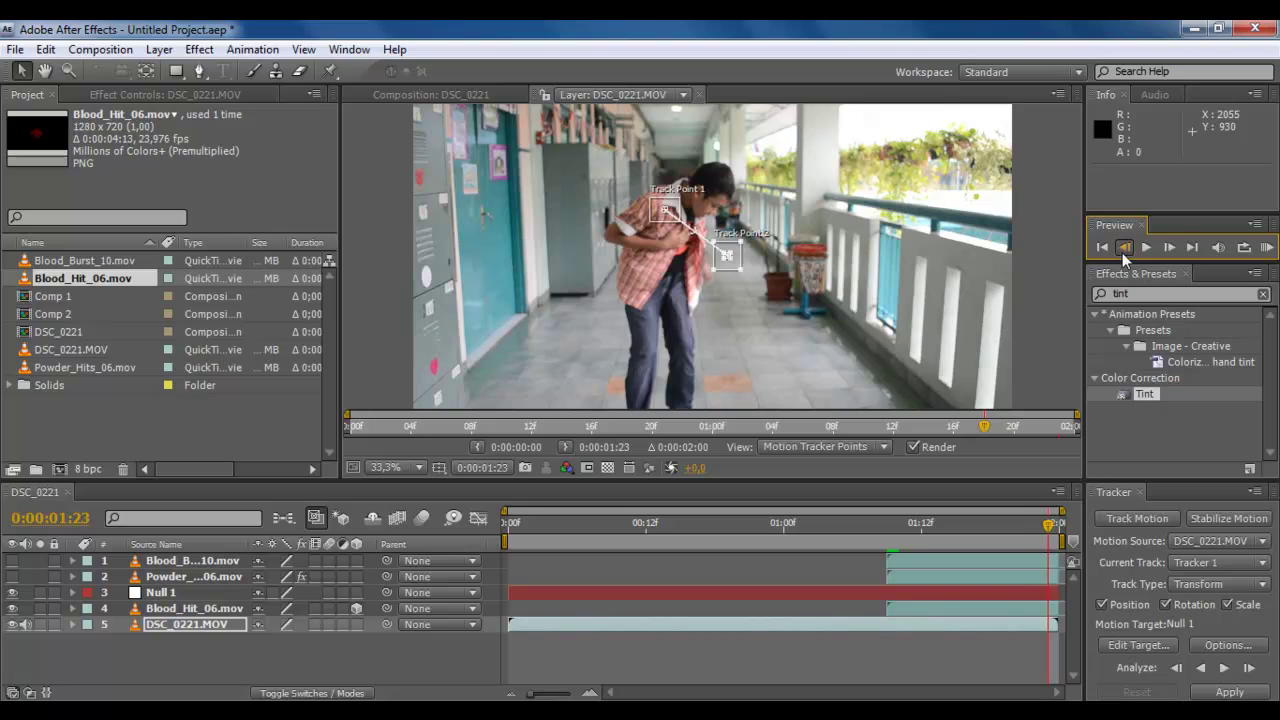
{"action": "left_click", "coordinate": [1123, 250]}
{"action": "left_click", "coordinate": [1123, 250]}
{"action": "left_click", "coordinate": [1123, 250]}
{"action": "left_click", "coordinate": [1123, 250]}
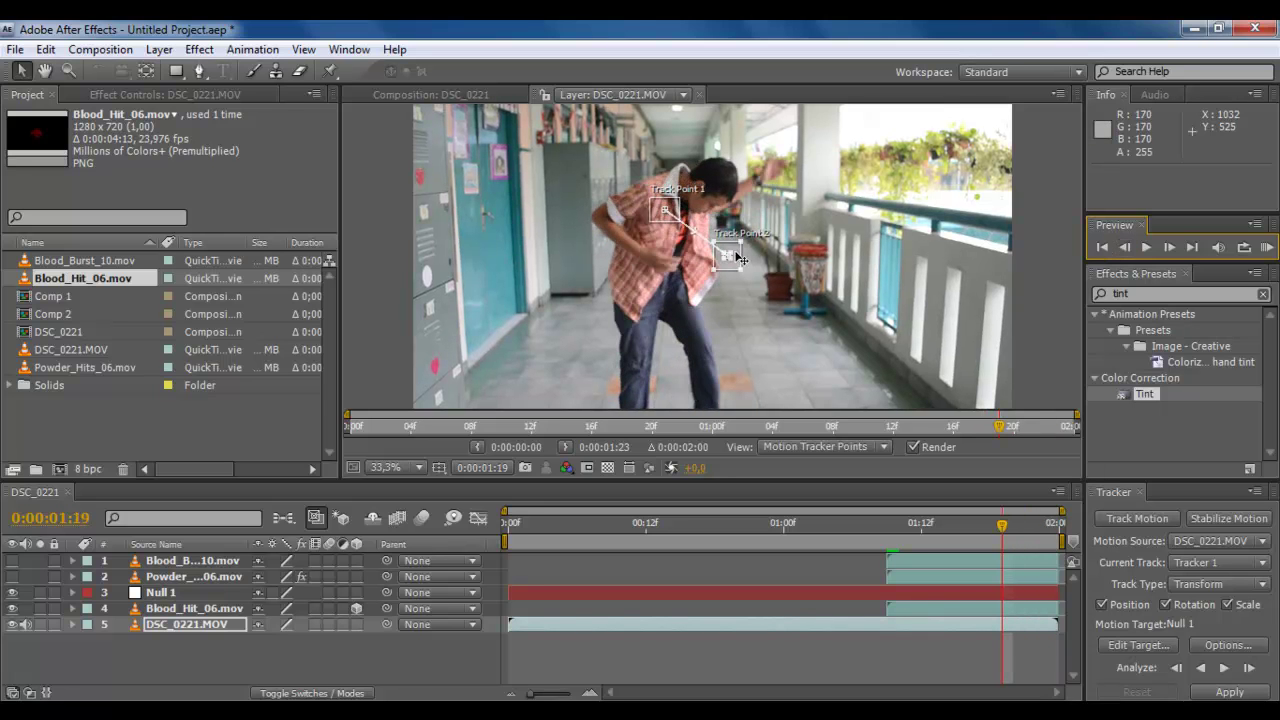
Reposition Track Point 2 on the shirt while checking frames around 1:19.
{"action": "mouse_move", "coordinate": [741, 257]}
{"action": "left_mouse_down"}
{"action": "mouse_move", "coordinate": [748, 240]}
{"action": "mouse_move", "coordinate": [770, 263]}
{"action": "mouse_move", "coordinate": [735, 235]}
{"action": "left_mouse_up"}
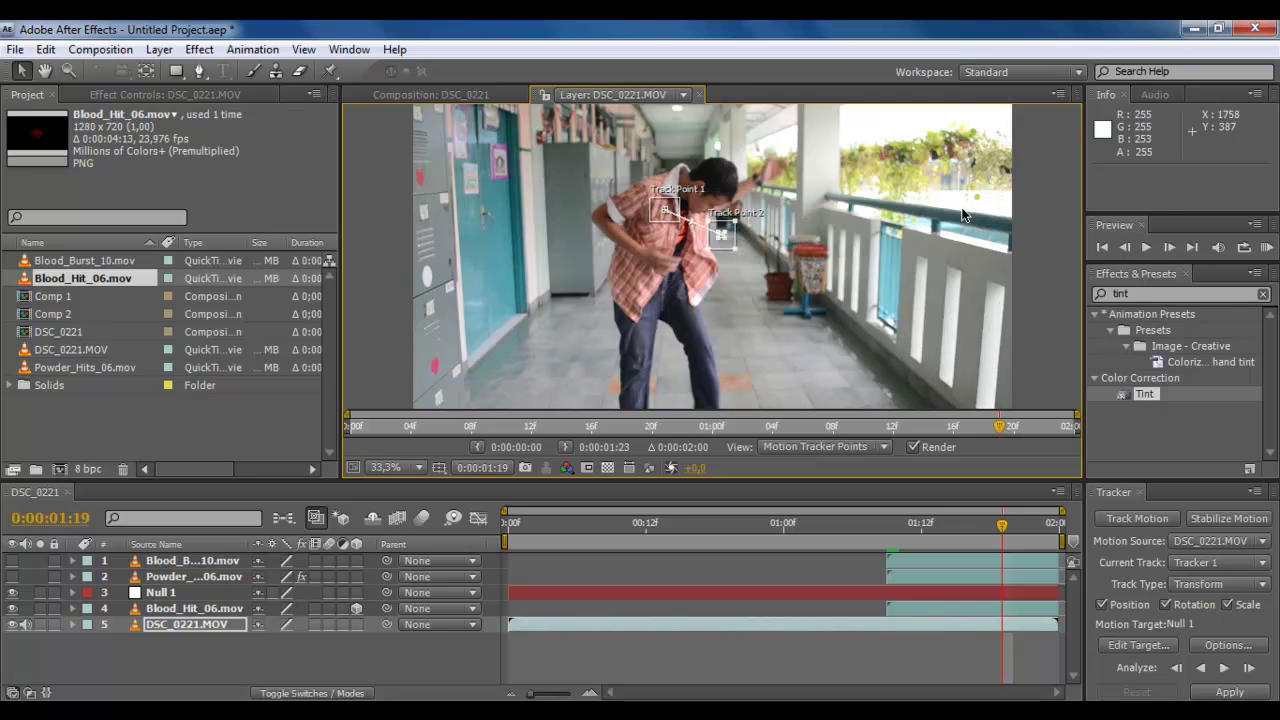
{"action": "left_click", "coordinate": [1125, 244]}
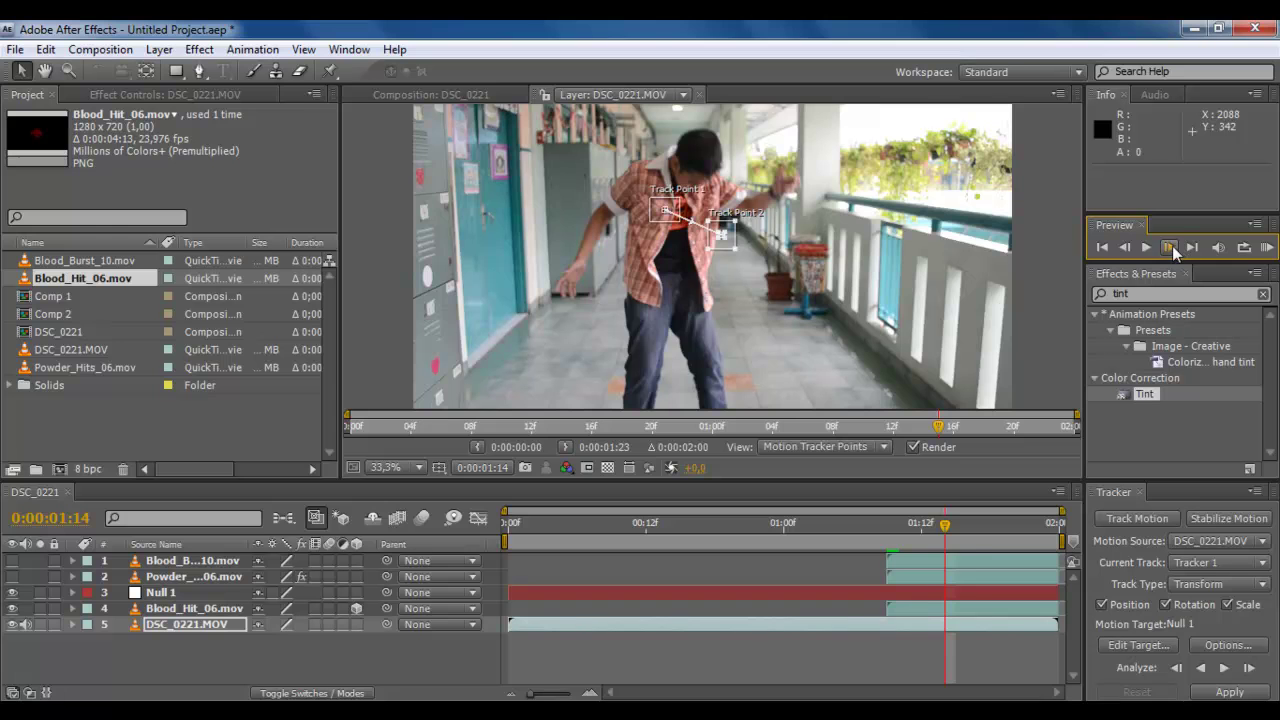
{"action": "left_click", "coordinate": [1168, 247]}
{"action": "left_click", "coordinate": [1168, 247]}
{"action": "left_click_drag", "start_coordinate": [742, 246], "coordinate": [742, 301]}
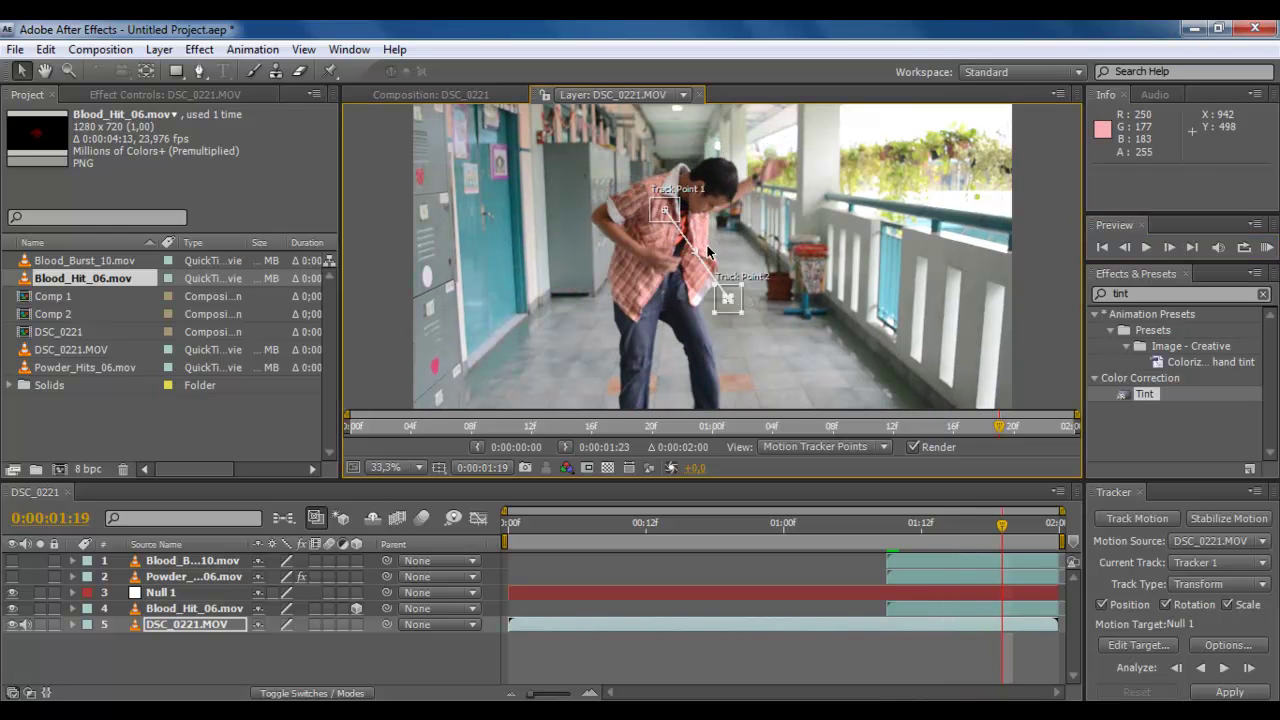
Scrub back to frame 1:11 and move Track Point 2 up beside Track Point 1.
{"action": "left_click", "coordinate": [1124, 248]}
{"action": "left_click", "coordinate": [1124, 248]}
{"action": "left_click", "coordinate": [1124, 248]}
{"action": "left_click", "coordinate": [1124, 248]}
{"action": "left_click", "coordinate": [1124, 248]}
{"action": "left_click", "coordinate": [1169, 248]}
{"action": "left_click", "coordinate": [1169, 248]}
{"action": "left_click", "coordinate": [1169, 248]}
{"action": "left_click", "coordinate": [1169, 248]}
{"action": "left_click", "coordinate": [1169, 248]}
{"action": "left_click", "coordinate": [1169, 248]}
{"action": "left_click", "coordinate": [1169, 248]}
{"action": "left_click", "coordinate": [1169, 248]}
{"action": "left_click", "coordinate": [1169, 248]}
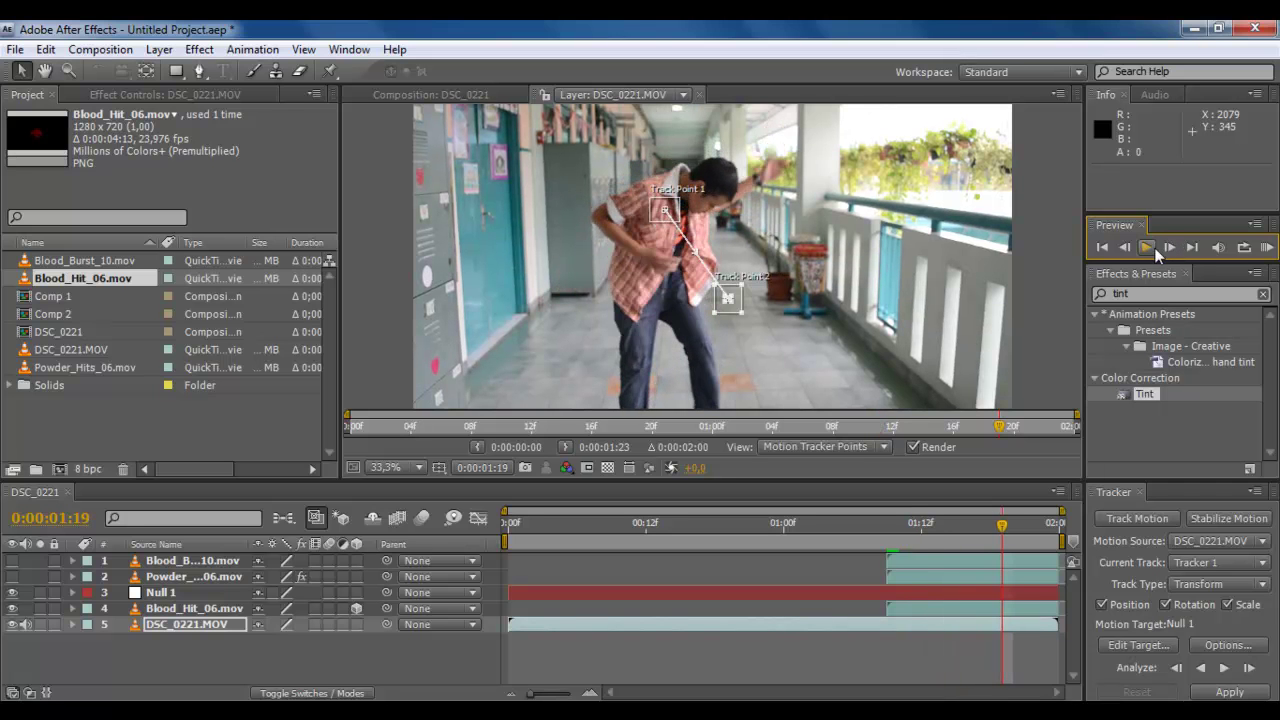
{"action": "left_click", "coordinate": [1124, 248]}
{"action": "left_click", "coordinate": [1124, 248]}
{"action": "left_click", "coordinate": [1124, 248]}
{"action": "left_click", "coordinate": [1124, 248]}
{"action": "left_click", "coordinate": [1124, 248]}
{"action": "left_click", "coordinate": [1124, 248]}
{"action": "left_click", "coordinate": [1124, 248]}
{"action": "left_click", "coordinate": [1124, 248]}
{"action": "left_click", "coordinate": [1124, 248]}
{"action": "left_click_drag", "start_coordinate": [728, 297], "coordinate": [714, 229]}
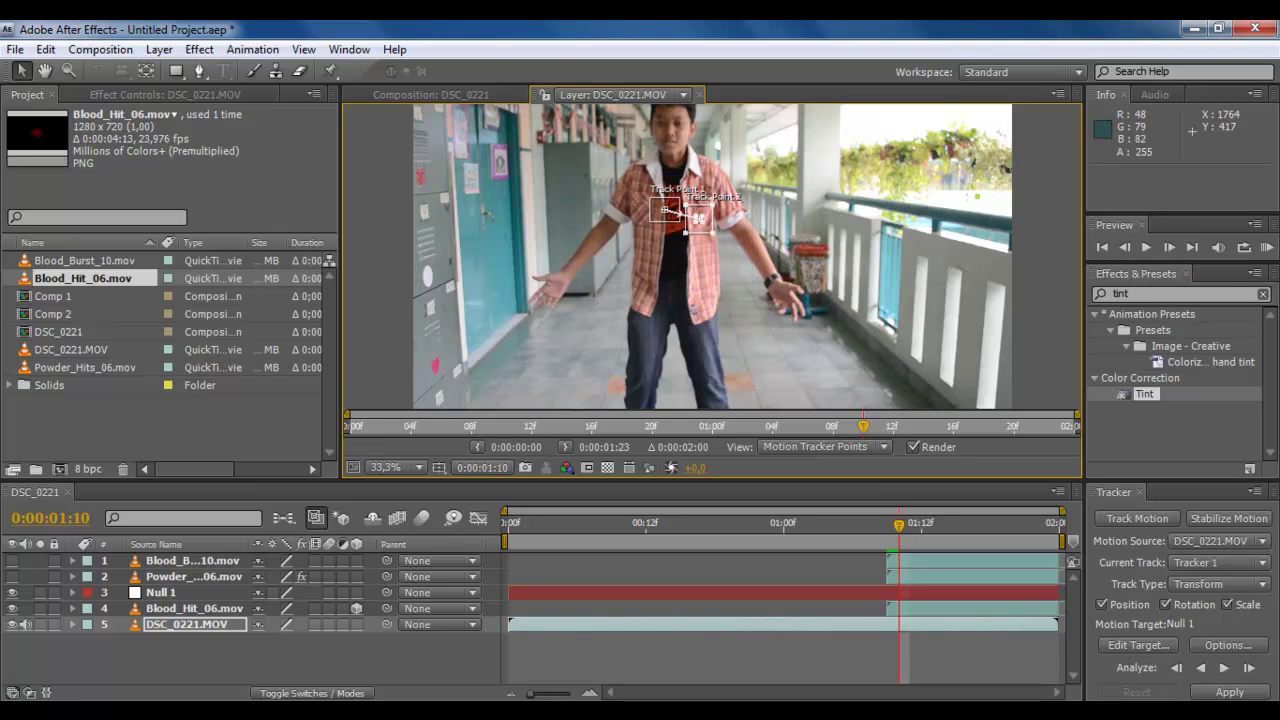
Analyze both track points frame by frame forward to frame 1:22.
{"action": "left_click", "coordinate": [1250, 668]}
{"action": "left_click", "coordinate": [1250, 668]}
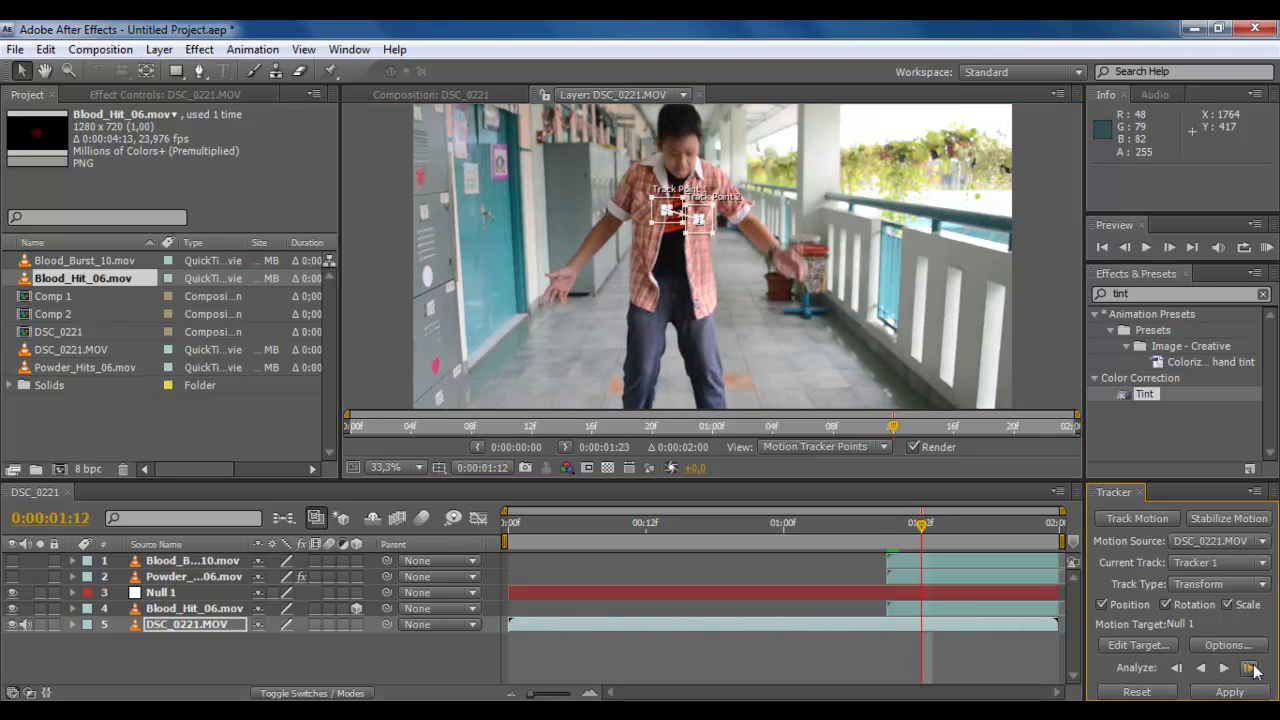
{"action": "left_click", "coordinate": [1249, 668]}
{"action": "left_click", "coordinate": [1249, 668]}
{"action": "left_click", "coordinate": [1249, 668]}
{"action": "left_click", "coordinate": [1249, 668]}
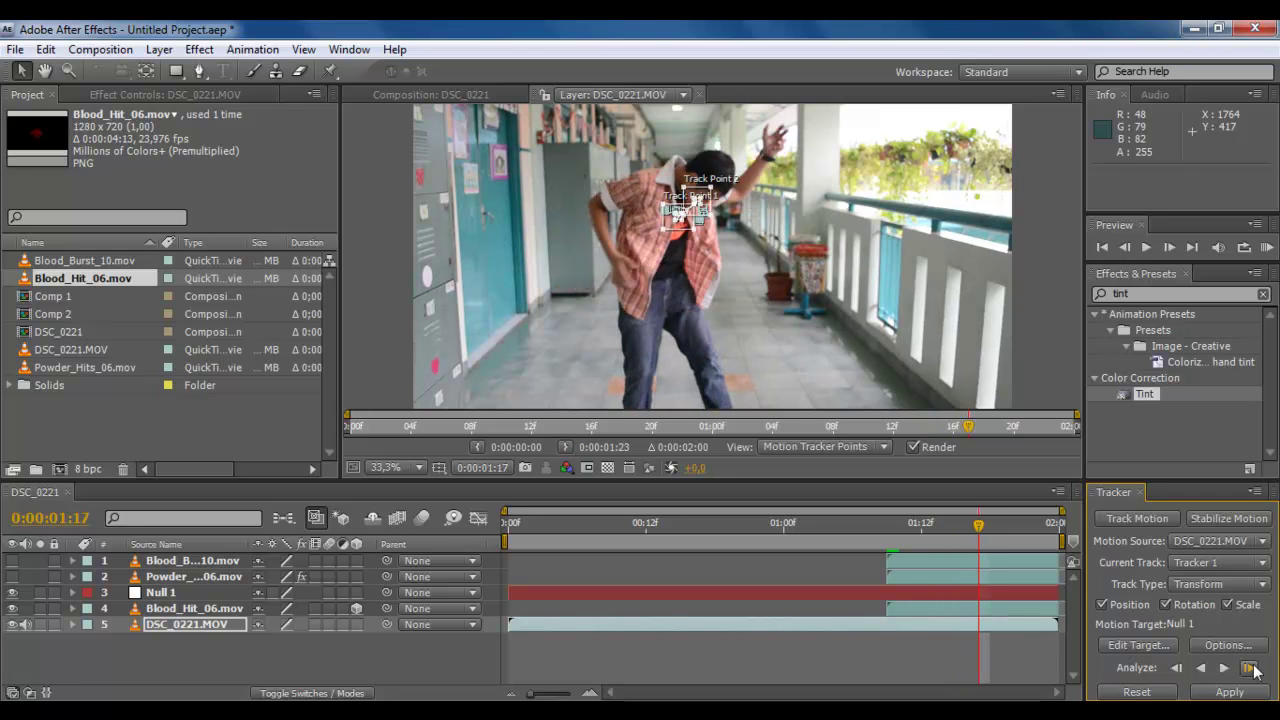
{"action": "left_click", "coordinate": [1249, 668]}
{"action": "left_click", "coordinate": [1249, 668]}
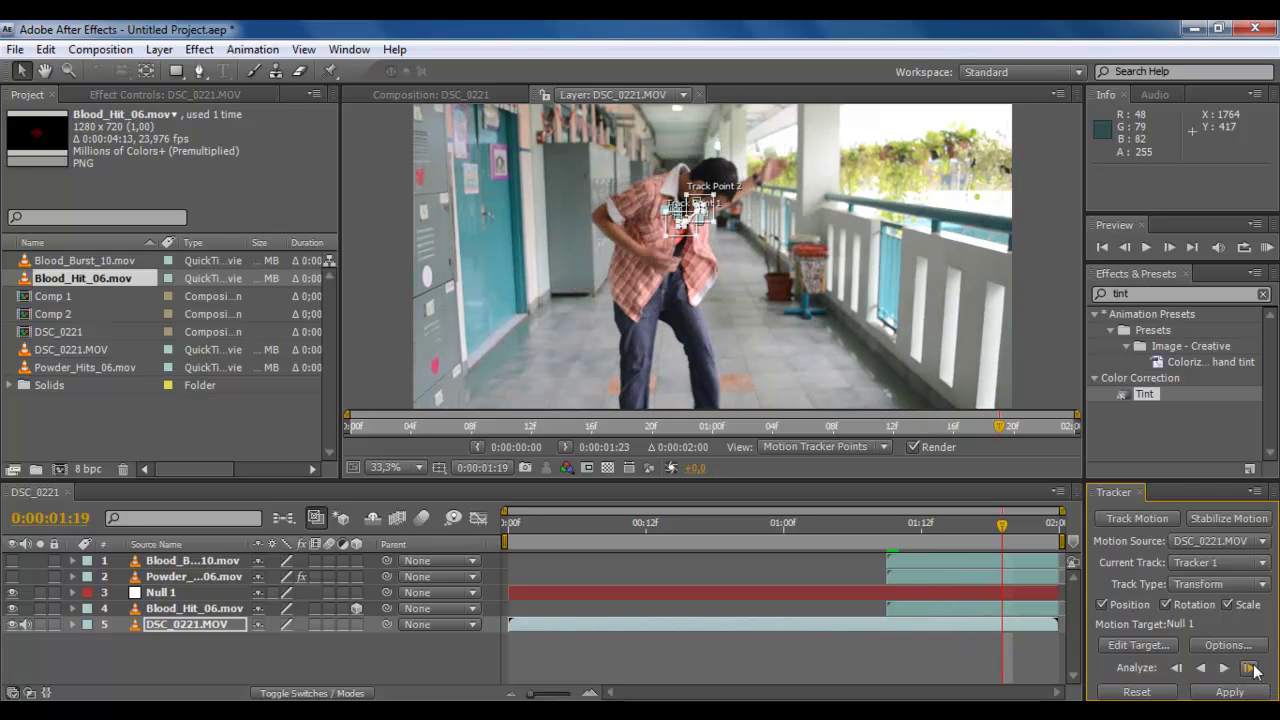
{"action": "left_click", "coordinate": [1249, 668]}
{"action": "left_click", "coordinate": [1249, 668]}
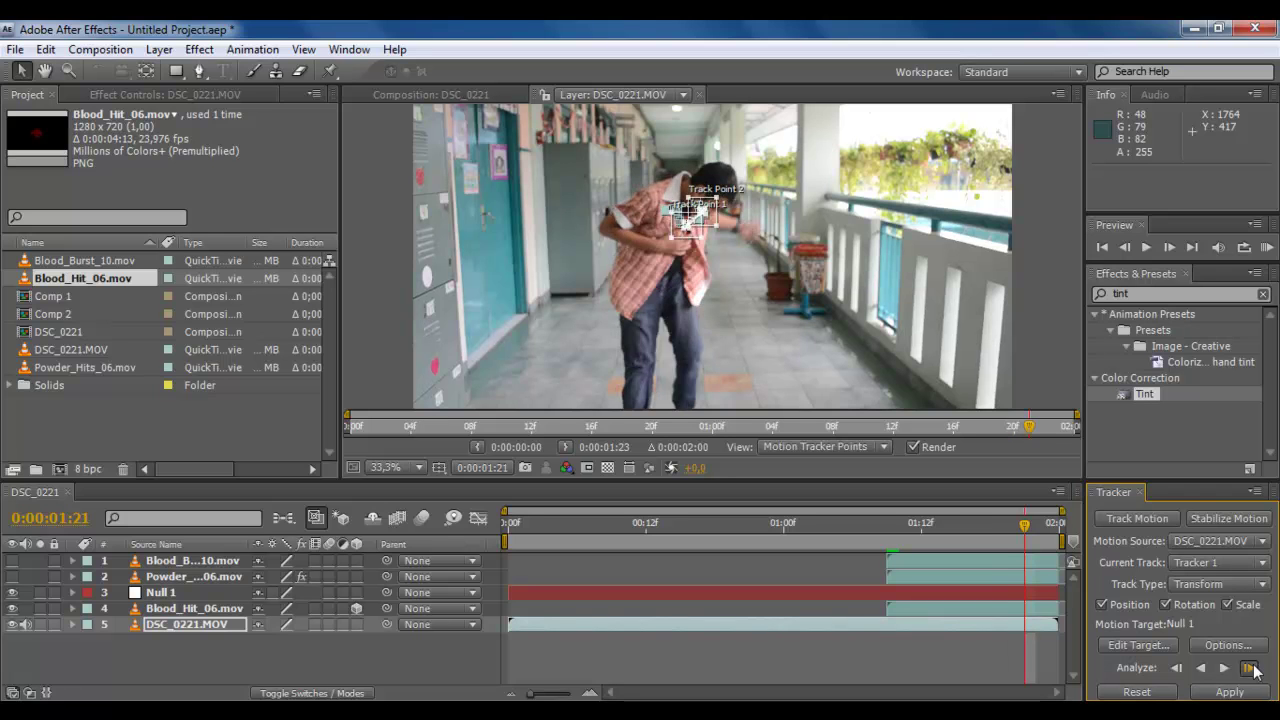
{"action": "left_click", "coordinate": [1249, 668]}
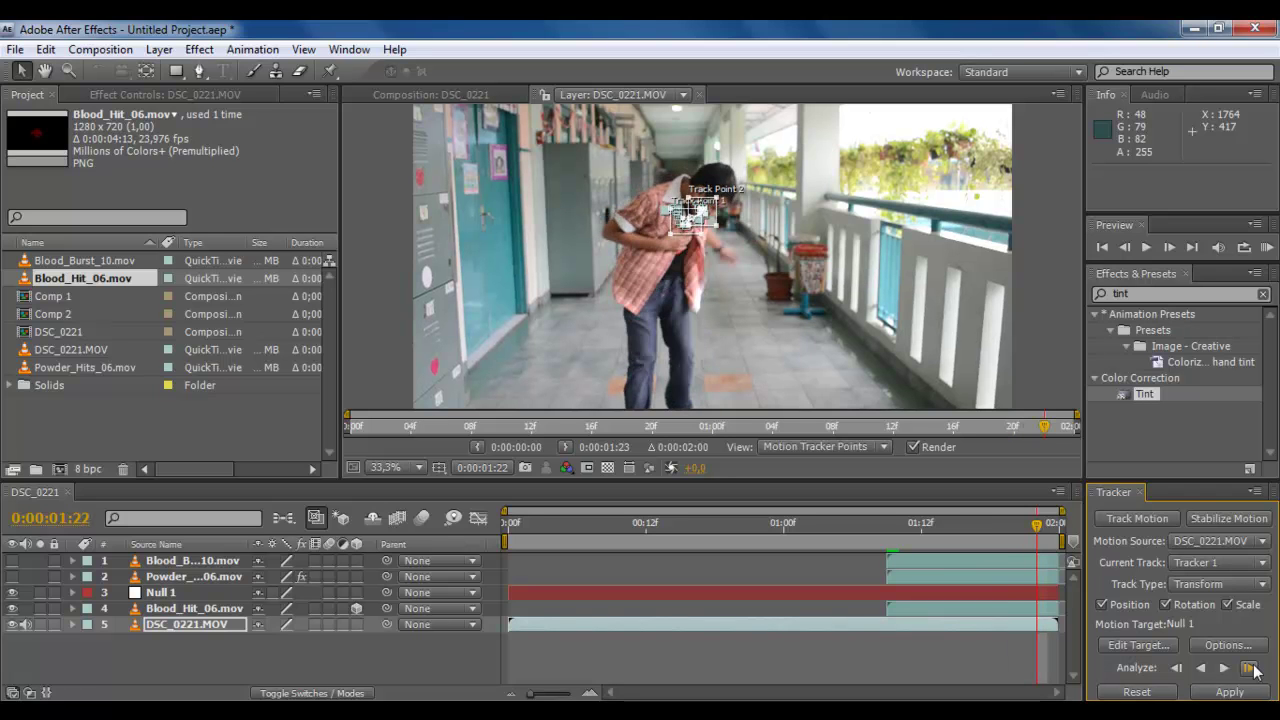
Re-analyze one frame backward, then review the track from frame 1:10 through 1:17.
{"action": "left_click", "coordinate": [1177, 668]}
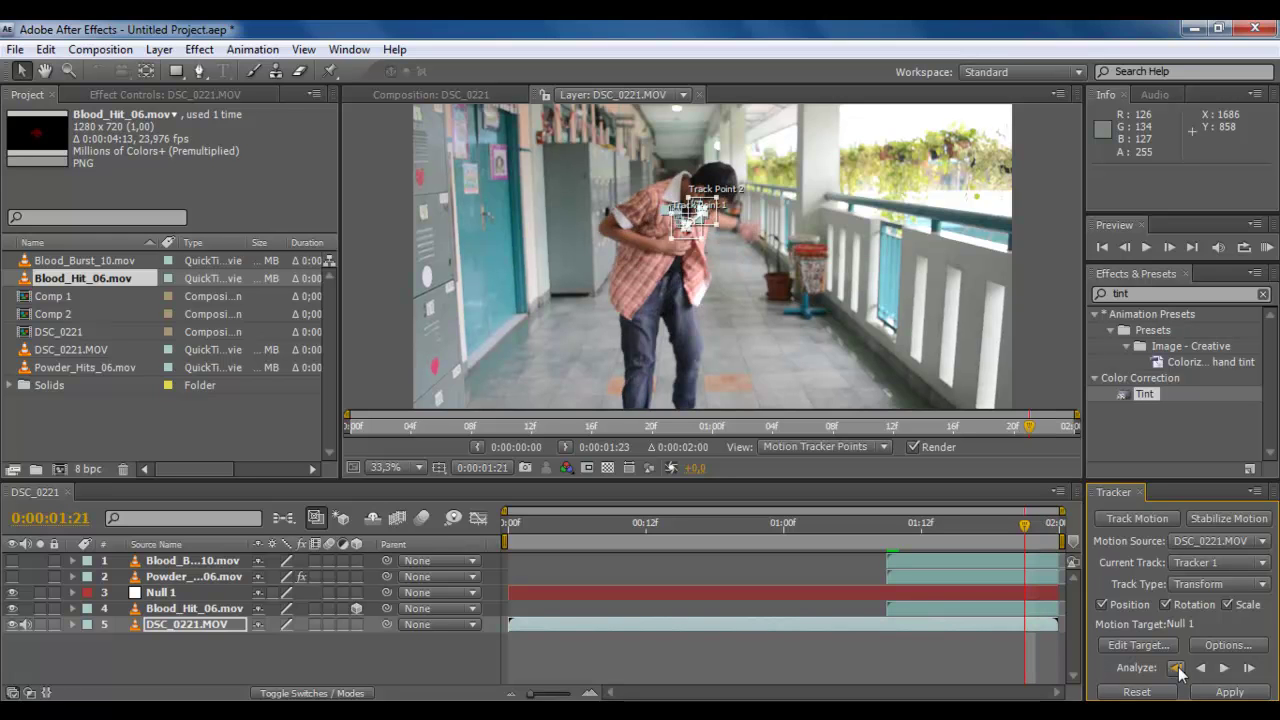
{"action": "left_click", "coordinate": [897, 529]}
{"action": "left_click", "coordinate": [897, 522]}
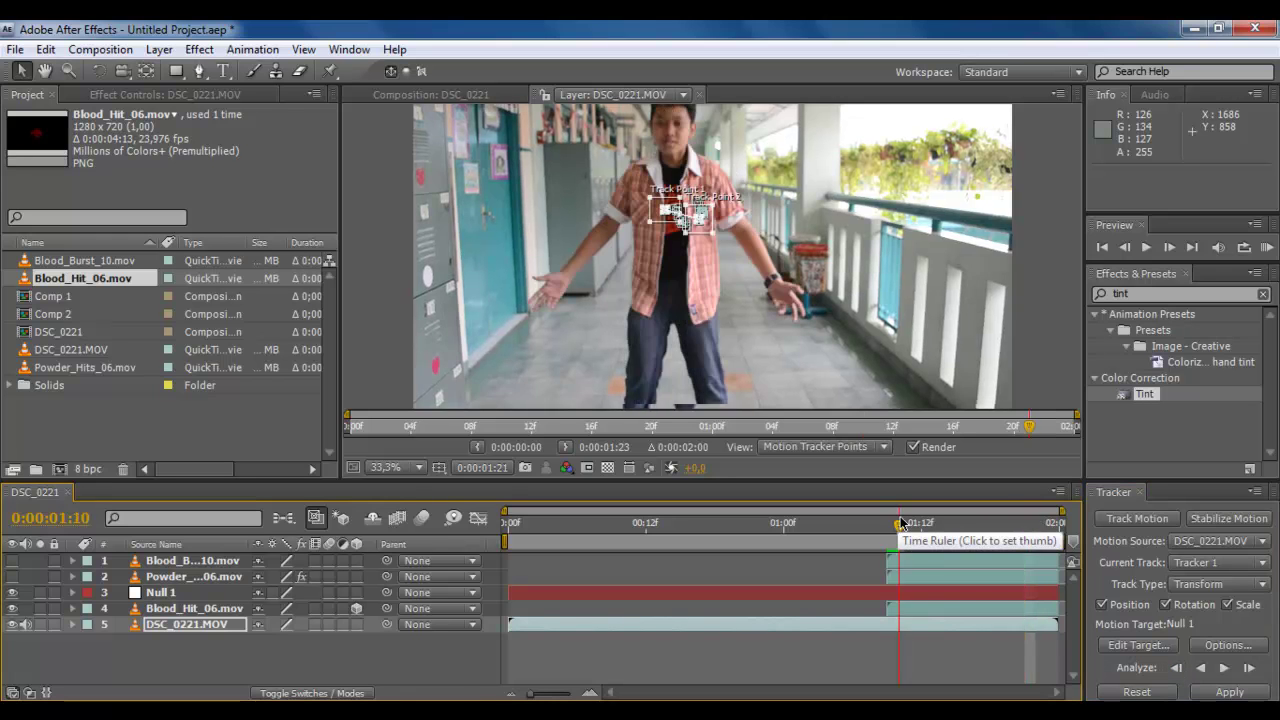
{"action": "left_click", "coordinate": [1169, 247]}
{"action": "left_click", "coordinate": [1169, 247]}
{"action": "left_click", "coordinate": [1172, 246]}
{"action": "left_click", "coordinate": [1172, 246]}
{"action": "left_click", "coordinate": [1172, 246]}
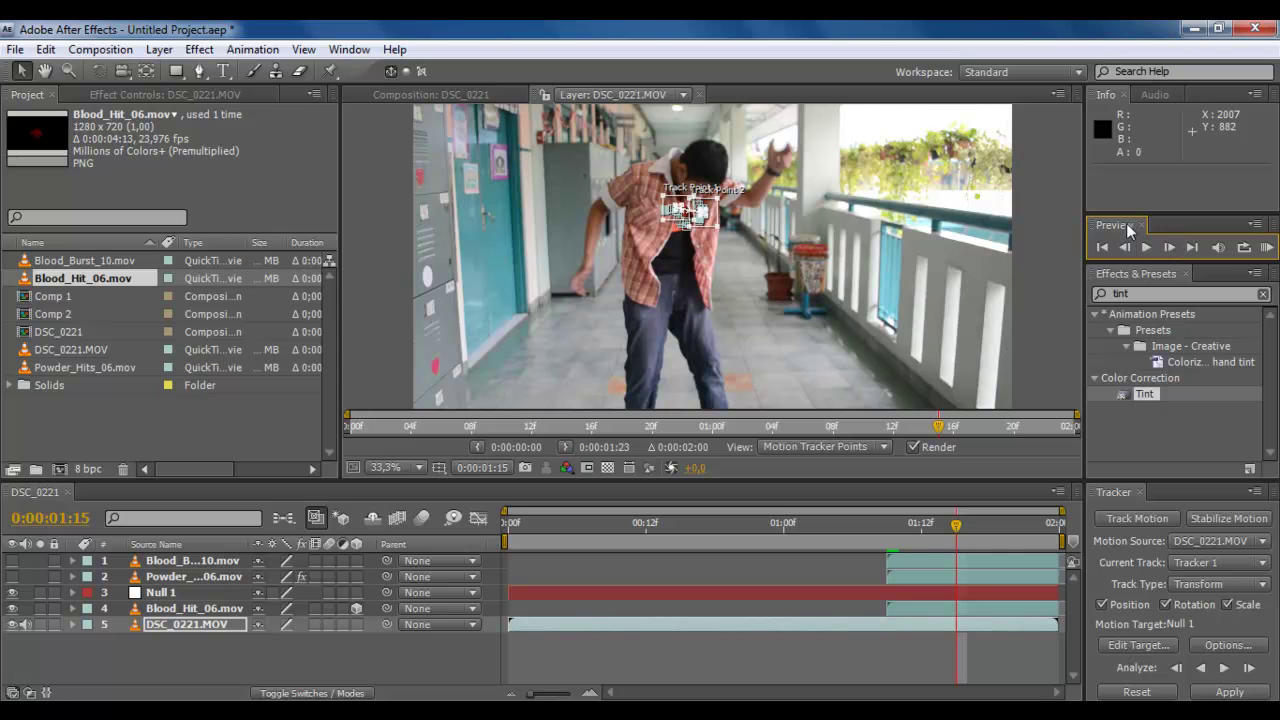
{"action": "left_click", "coordinate": [1162, 248]}
{"action": "left_click", "coordinate": [1163, 248]}
{"action": "left_click", "coordinate": [1163, 247]}
{"action": "left_click", "coordinate": [1126, 247]}
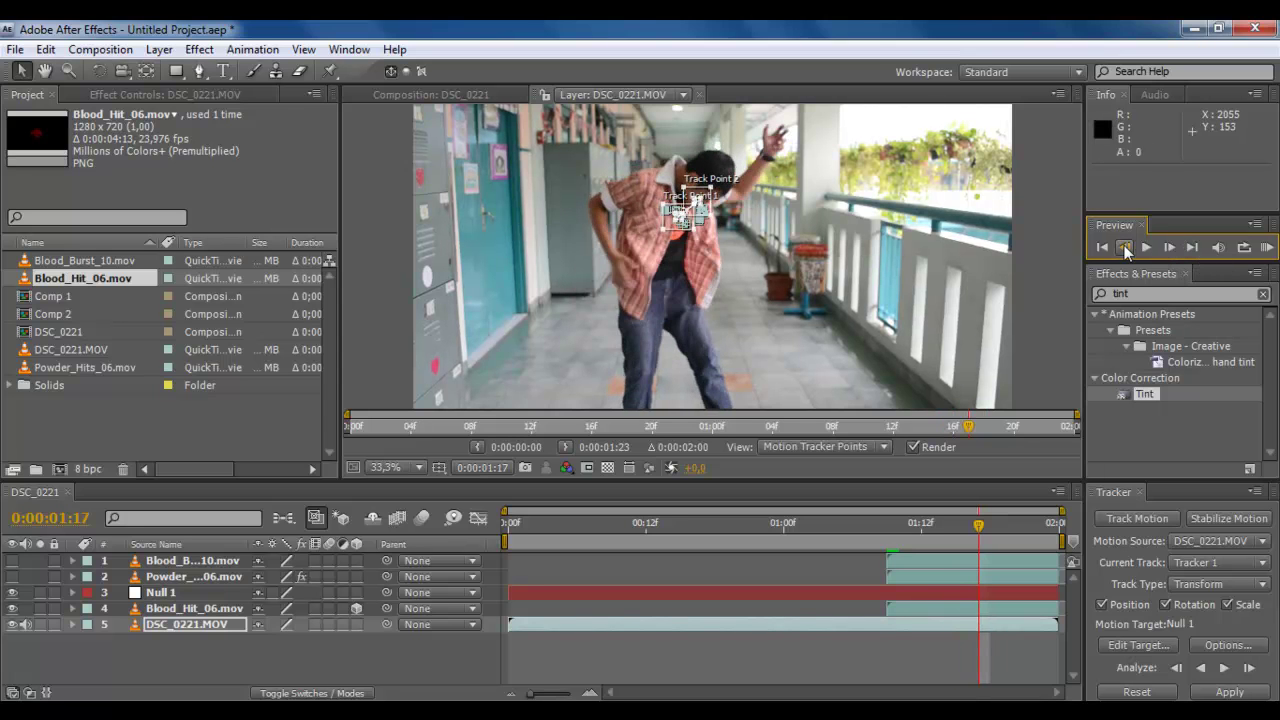
{"action": "left_click", "coordinate": [1126, 247]}
{"action": "left_click", "coordinate": [1168, 248]}
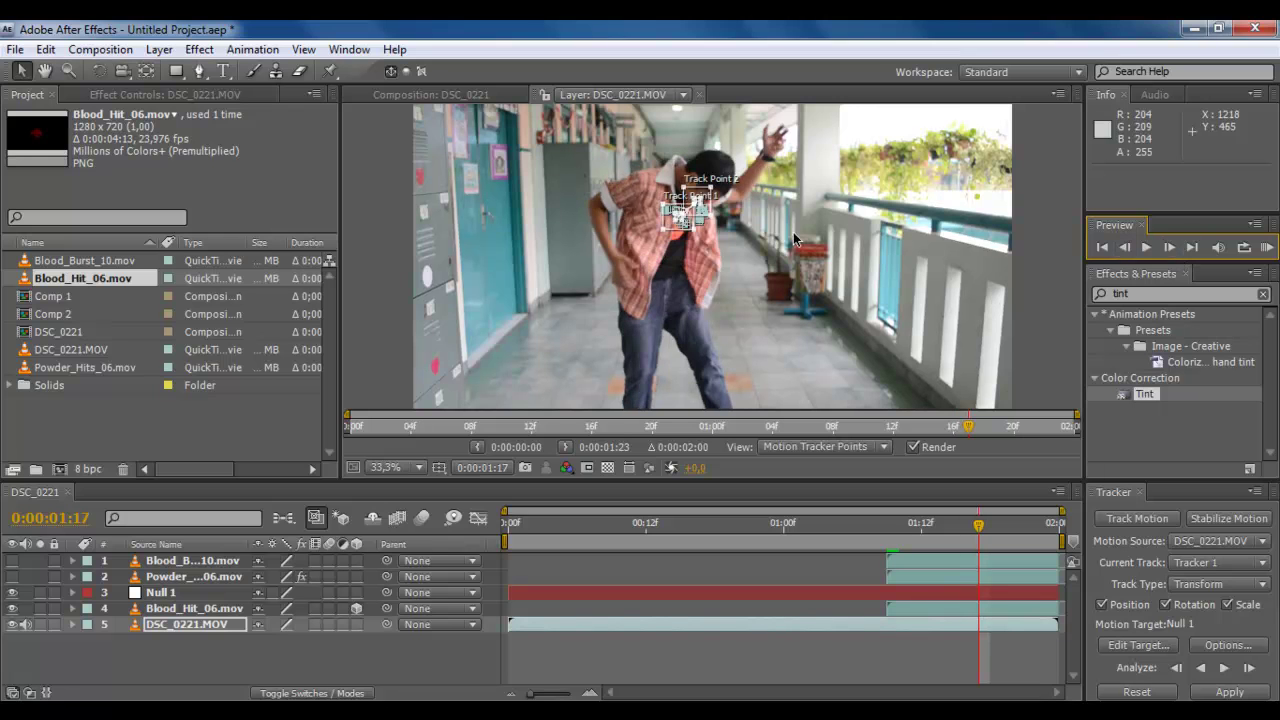
Correct Track Point 2's drift on the shirt at frames 1:17 through 1:21.
{"action": "left_click_drag", "start_coordinate": [708, 198], "coordinate": [709, 211]}
{"action": "left_click", "coordinate": [1168, 247]}
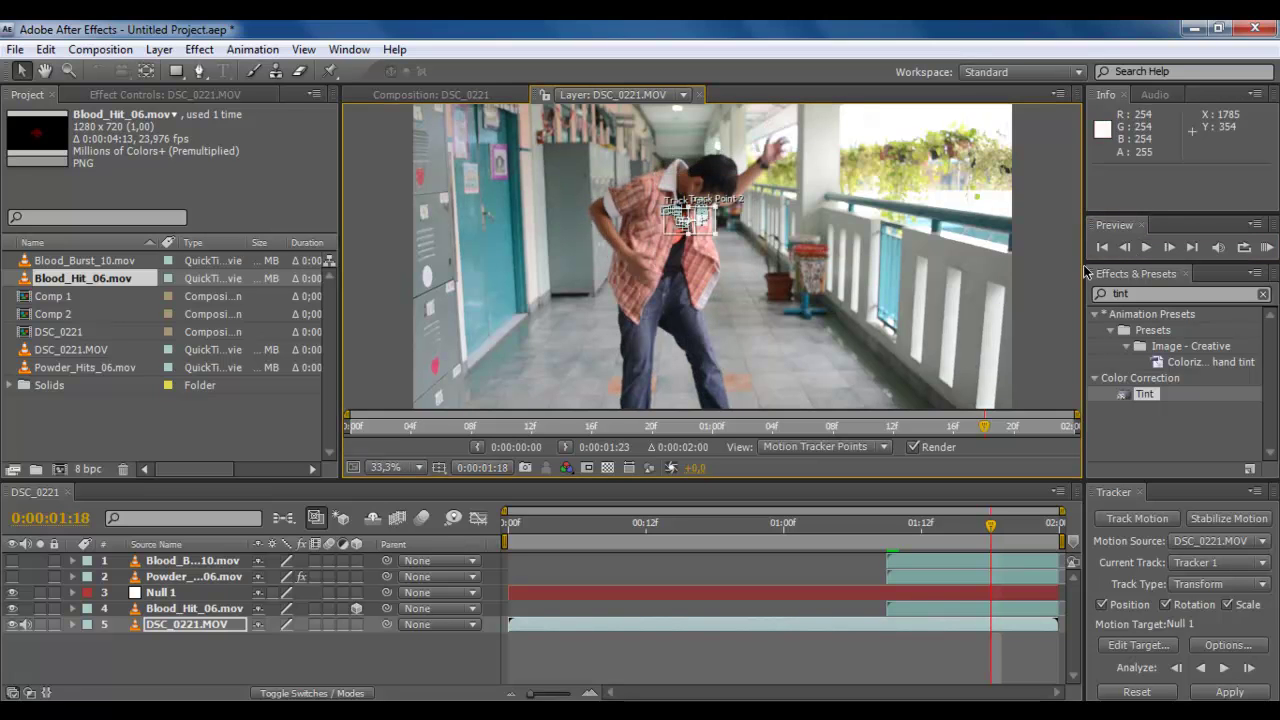
{"action": "left_click", "coordinate": [1170, 247]}
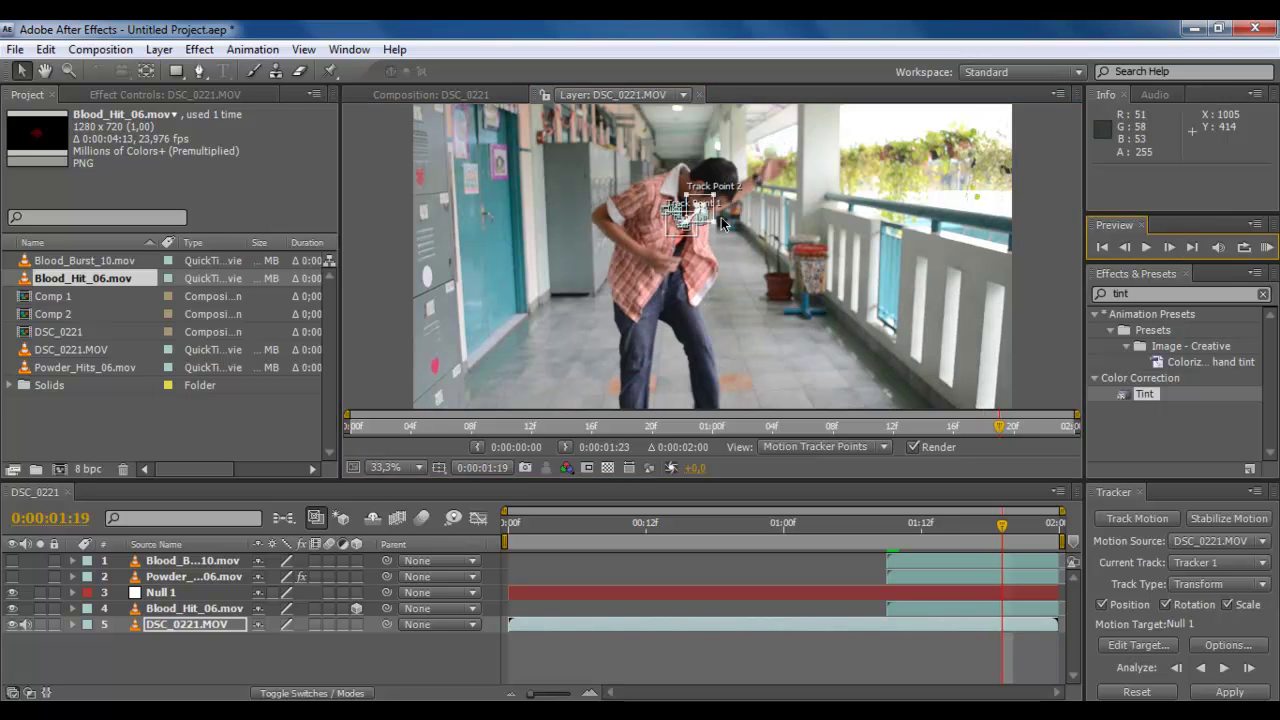
{"action": "left_click", "coordinate": [719, 225]}
{"action": "left_click_drag", "start_coordinate": [719, 224], "coordinate": [714, 232]}
{"action": "left_click", "coordinate": [1170, 248]}
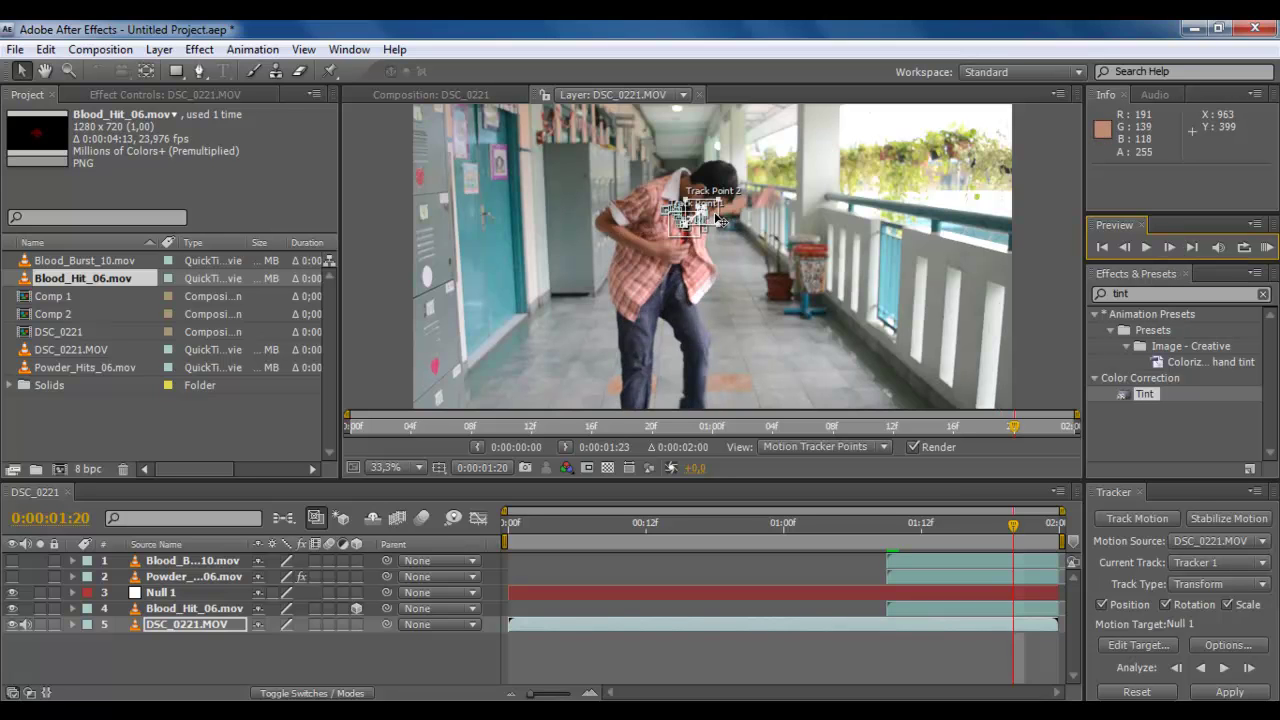
{"action": "left_click_drag", "start_coordinate": [720, 221], "coordinate": [720, 240]}
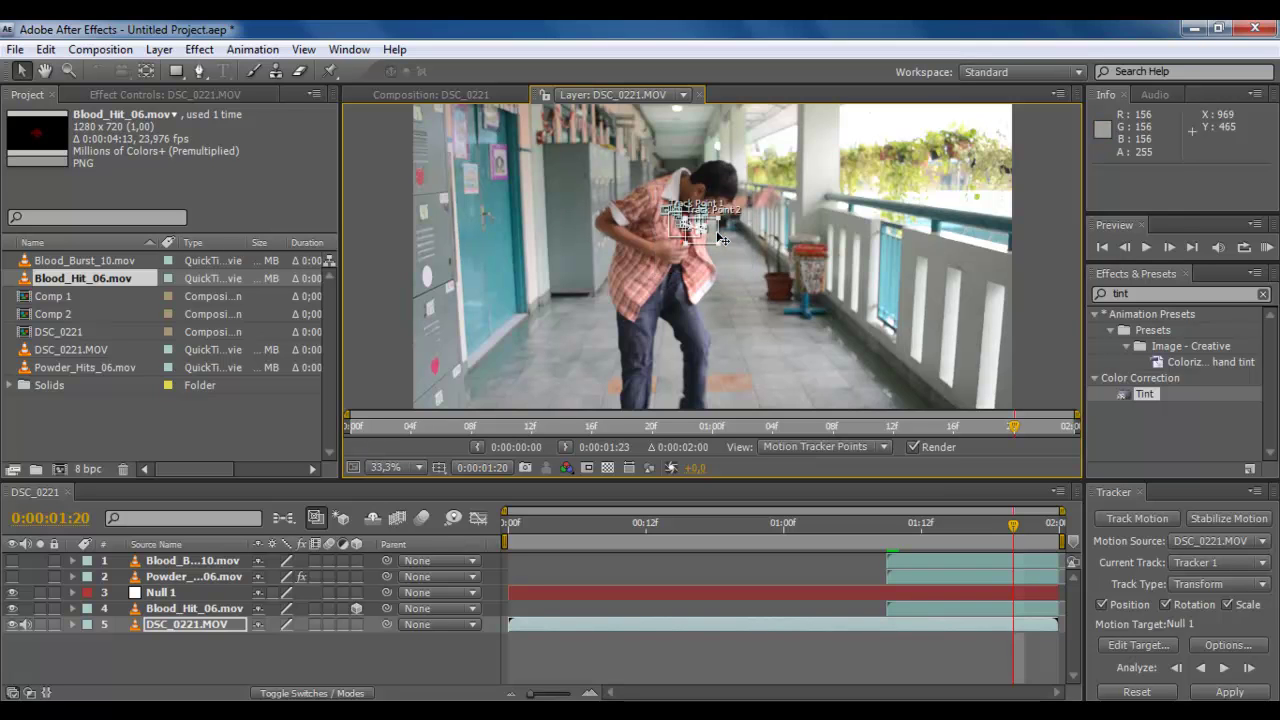
{"action": "left_click", "coordinate": [1168, 247]}
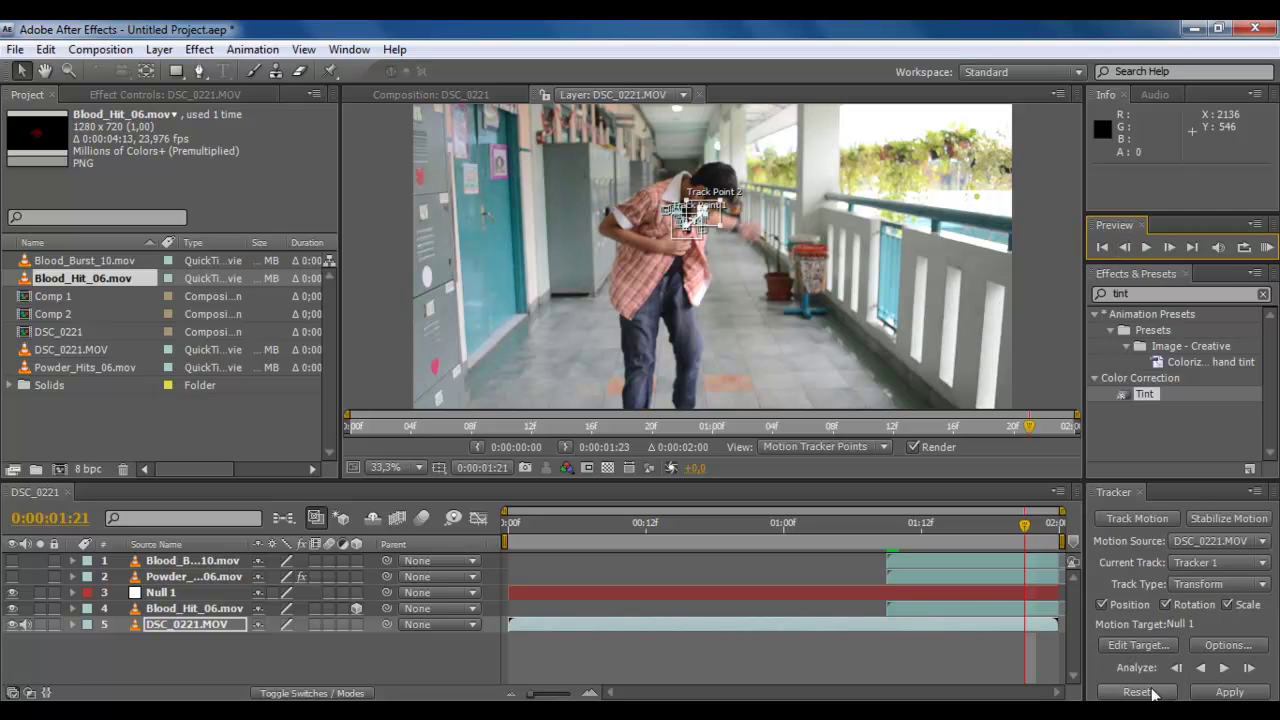
Apply the track data to Null 1 in X and Y, leaving tracker options unchanged.
{"action": "left_click", "coordinate": [1212, 648]}
{"action": "left_click", "coordinate": [716, 450]}
{"action": "left_click", "coordinate": [1255, 692]}
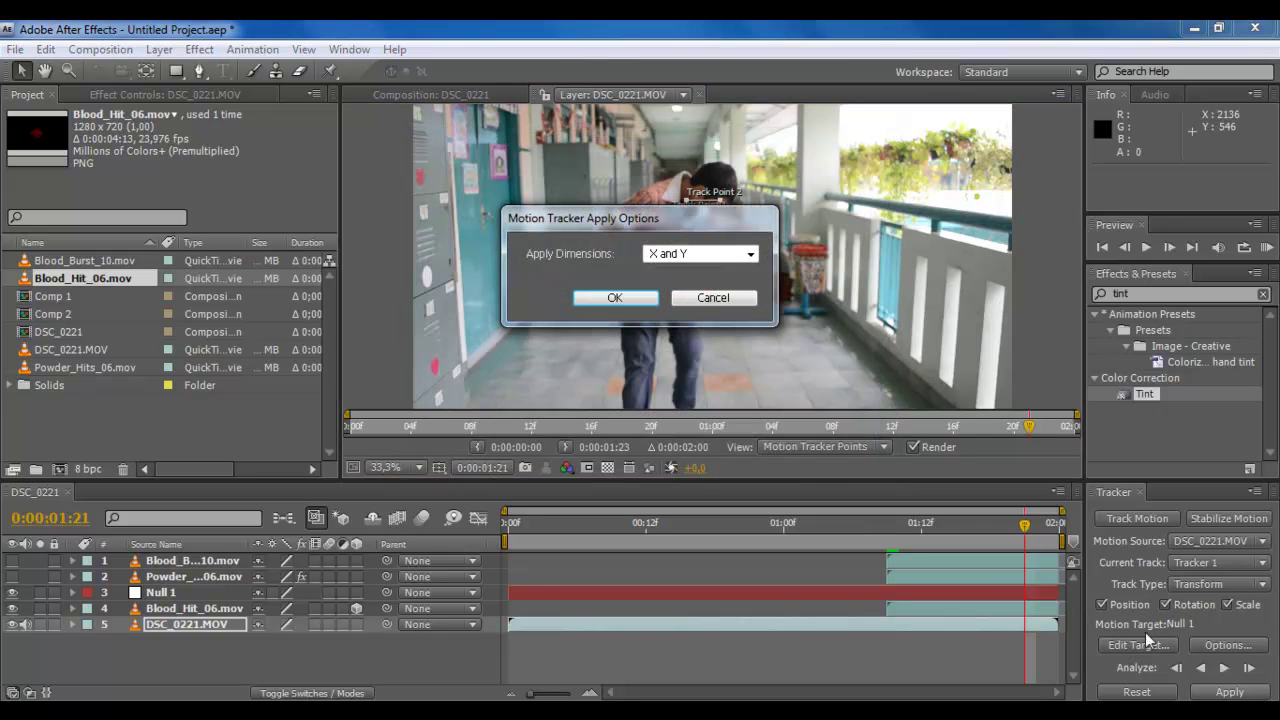
{"action": "left_click", "coordinate": [700, 254]}
{"action": "left_click", "coordinate": [690, 270]}
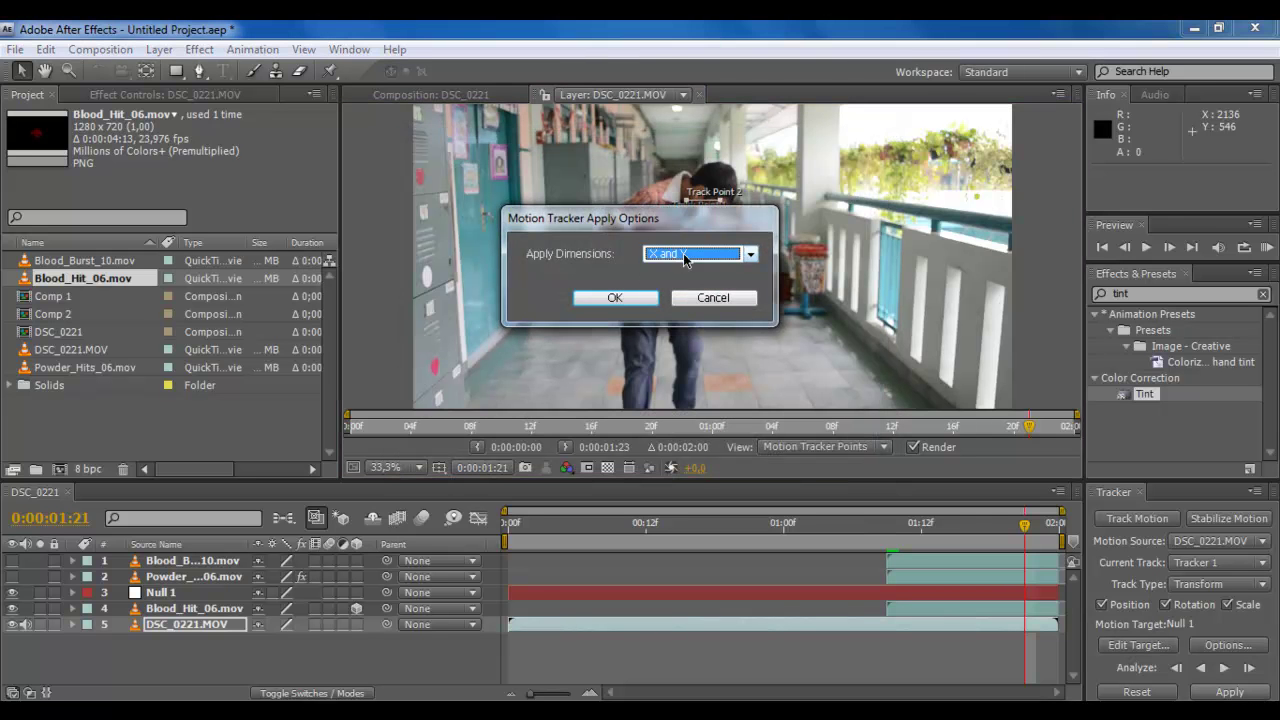
{"action": "left_click", "coordinate": [628, 298]}
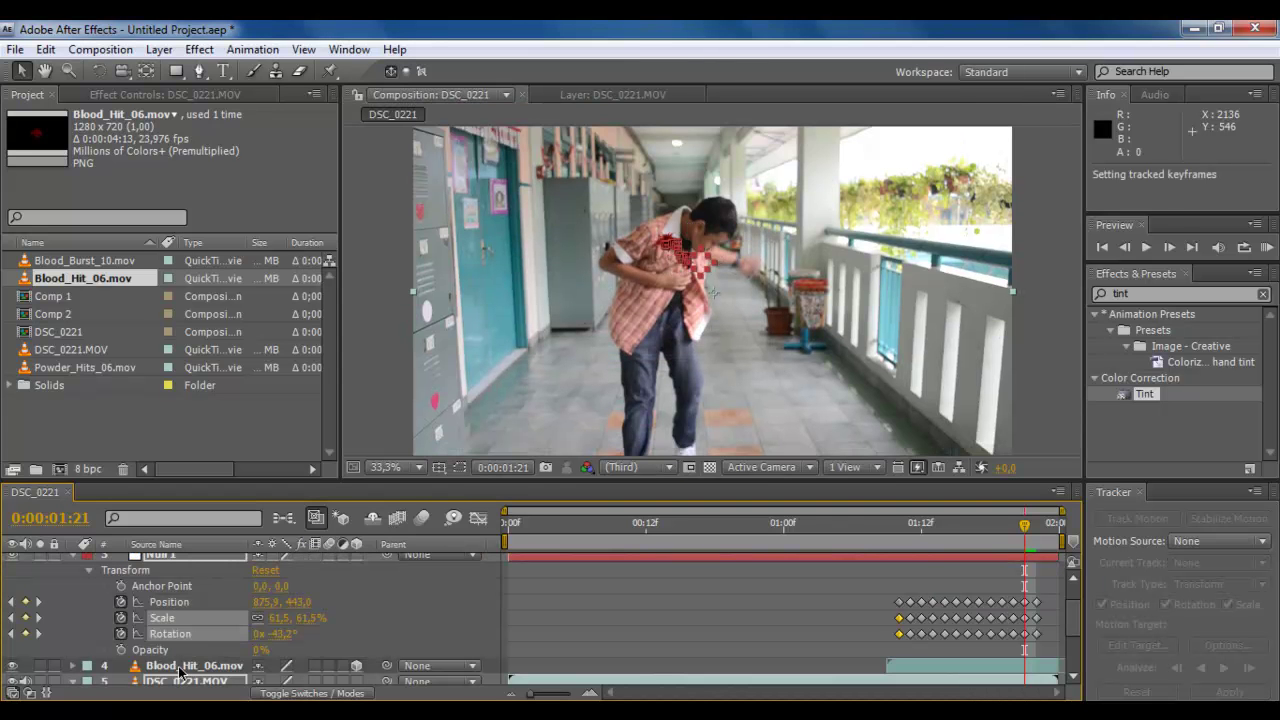
Collapse Null 1's Transform twirl and step back frame by frame to 0:00:01:09.
{"action": "left_click", "coordinate": [74, 557]}
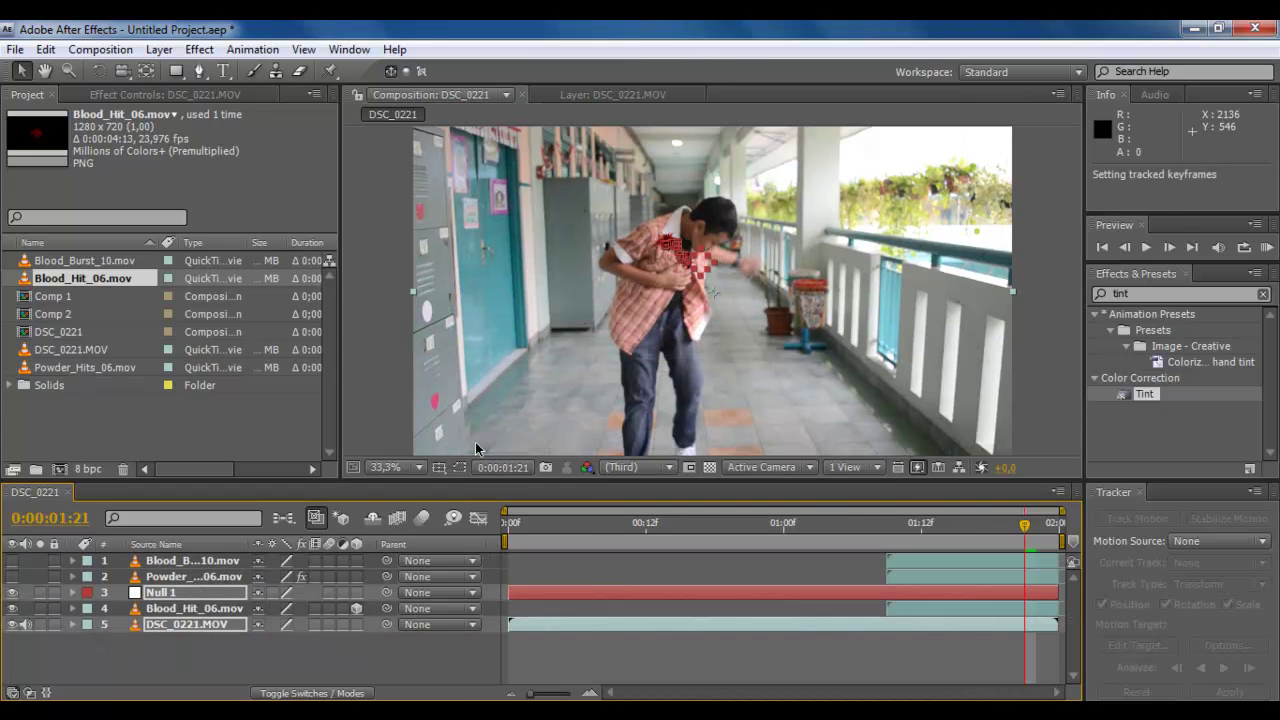
{"action": "left_click", "coordinate": [1124, 247]}
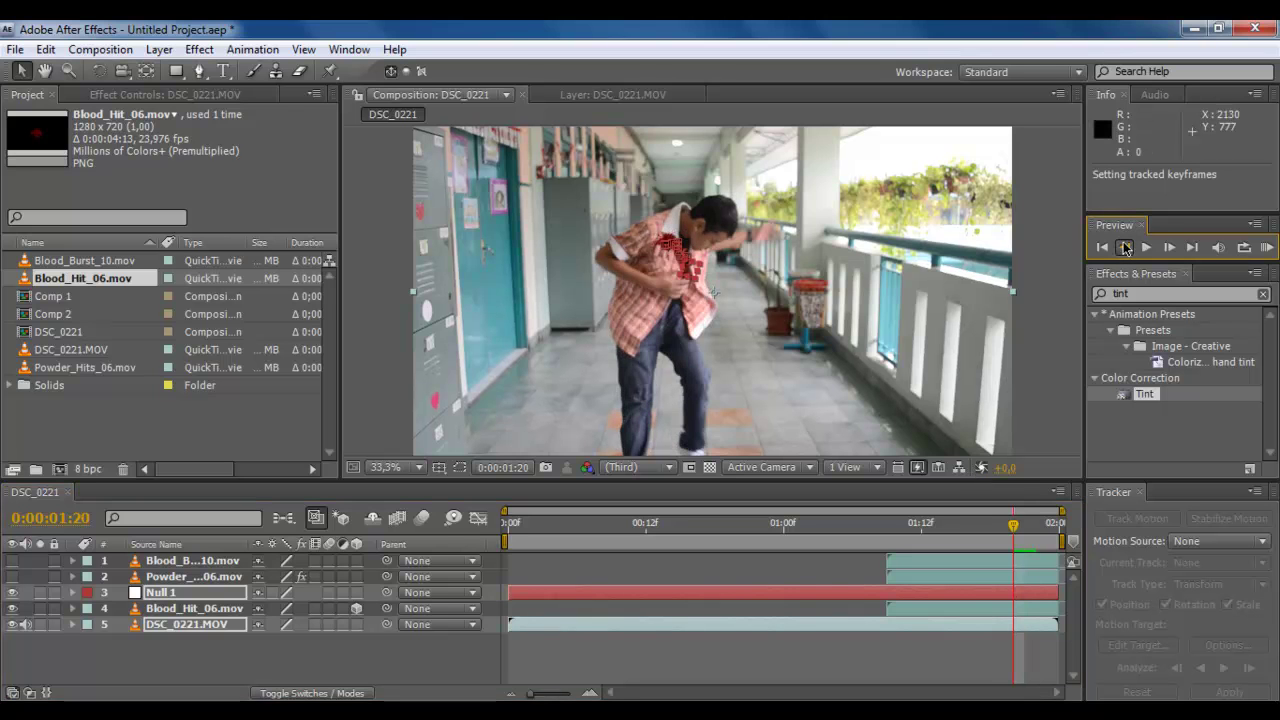
{"action": "left_click", "coordinate": [1124, 247]}
{"action": "left_click", "coordinate": [1124, 247]}
{"action": "left_click", "coordinate": [1124, 247]}
{"action": "left_click", "coordinate": [1124, 247]}
{"action": "left_click", "coordinate": [1124, 247]}
{"action": "left_click", "coordinate": [1124, 247]}
{"action": "left_click", "coordinate": [1124, 247]}
{"action": "left_click", "coordinate": [1124, 247]}
{"action": "left_click", "coordinate": [1124, 247]}
{"action": "left_click", "coordinate": [1124, 247]}
{"action": "left_click", "coordinate": [1124, 247]}
{"action": "left_click", "coordinate": [1124, 247]}
{"action": "left_click", "coordinate": [1168, 247]}
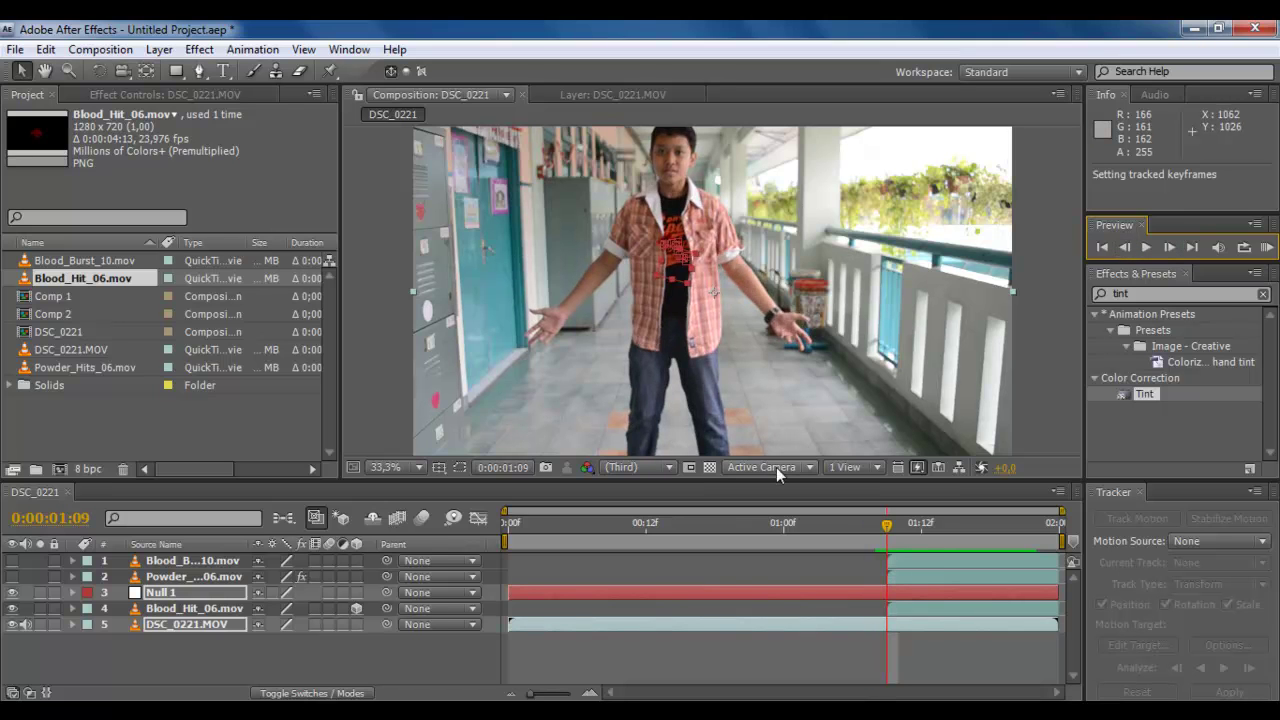
Parent Blood_Hit_06 to Null 1 and step through frames to confirm it follows the track.
{"action": "left_click", "coordinate": [372, 608]}
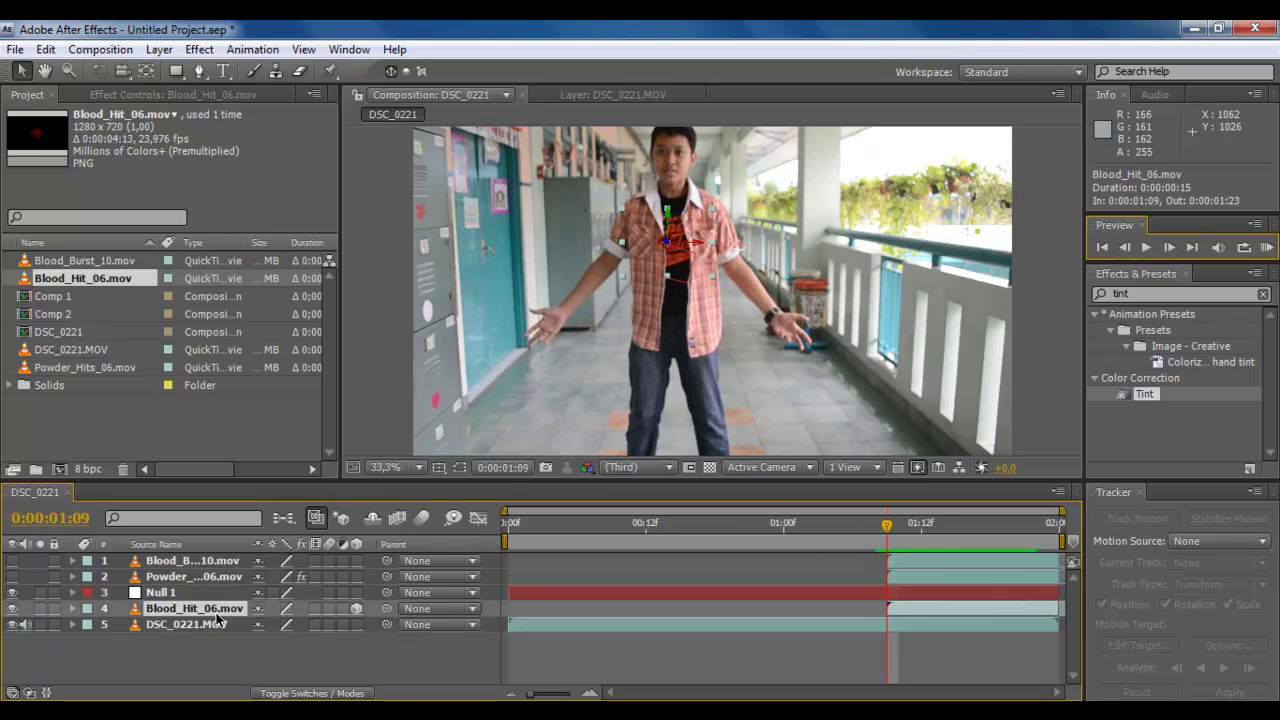
{"action": "left_click", "coordinate": [418, 610]}
{"action": "left_click", "coordinate": [452, 644]}
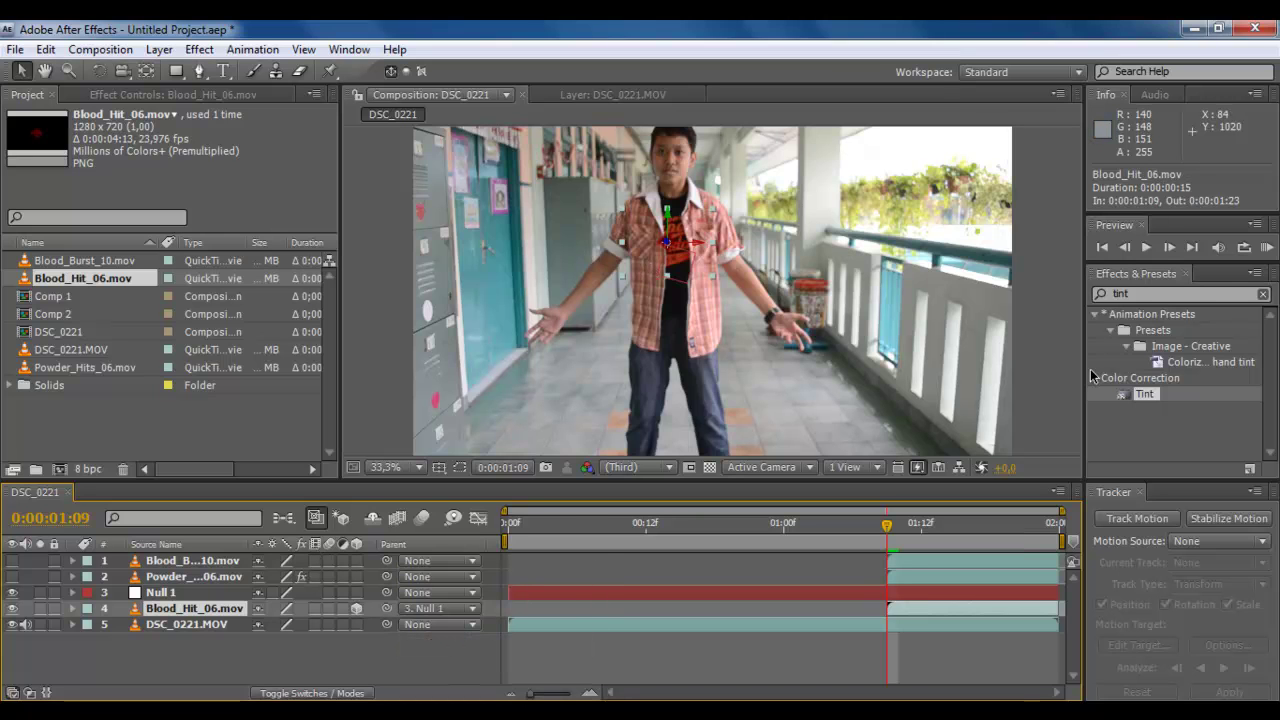
{"action": "left_click", "coordinate": [1168, 247]}
{"action": "left_click", "coordinate": [1168, 247]}
{"action": "left_click", "coordinate": [1168, 247]}
{"action": "left_click", "coordinate": [1168, 247]}
{"action": "left_click", "coordinate": [1168, 247]}
{"action": "left_click", "coordinate": [1168, 247]}
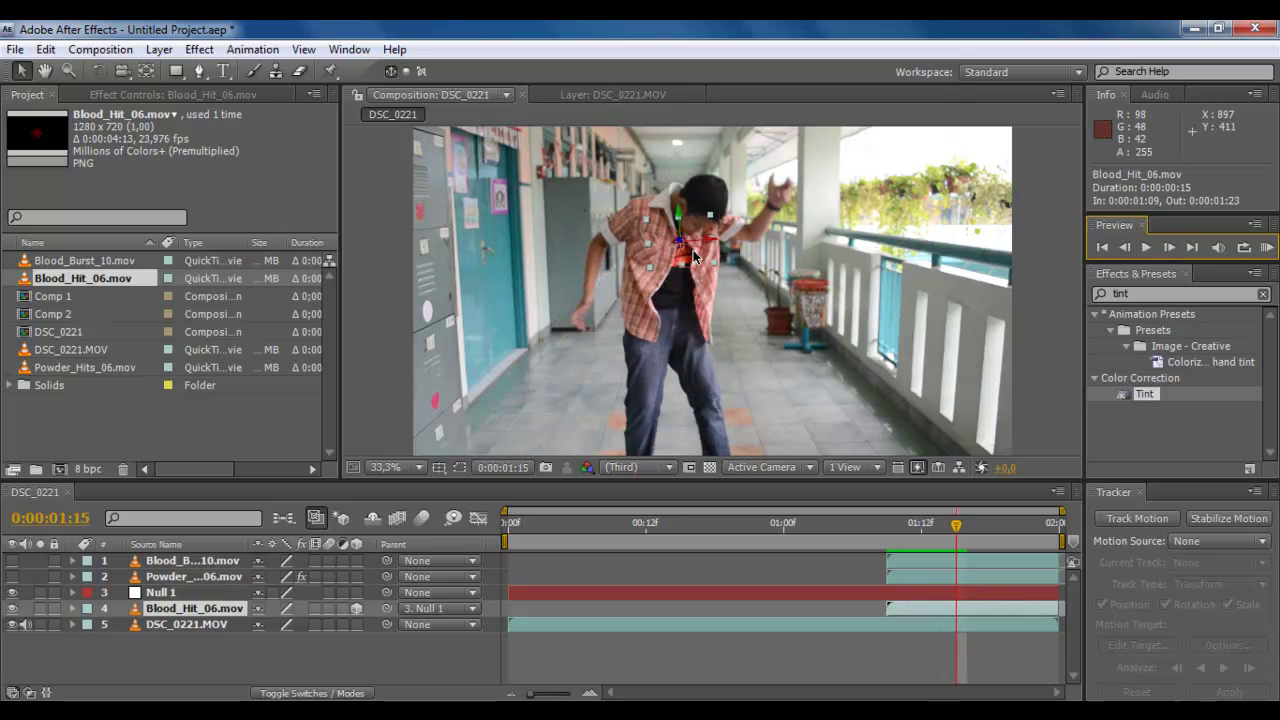
Drag the blood hit onto the boy's chest and step through frames to check its placement.
{"action": "left_click_drag", "start_coordinate": [693, 251], "coordinate": [690, 268]}
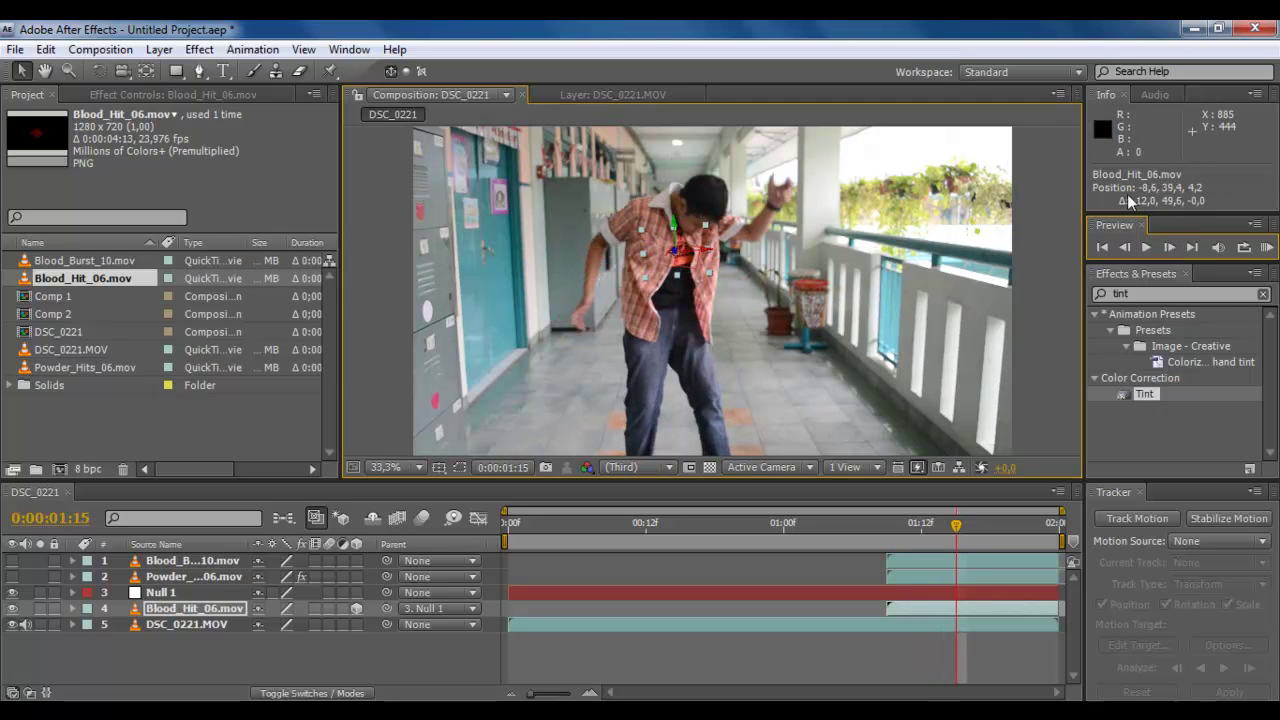
{"action": "left_click", "coordinate": [1168, 247]}
{"action": "left_click", "coordinate": [1168, 247]}
{"action": "left_click", "coordinate": [1168, 247]}
{"action": "left_click", "coordinate": [1168, 247]}
{"action": "left_click", "coordinate": [1168, 247]}
{"action": "left_click", "coordinate": [1168, 247]}
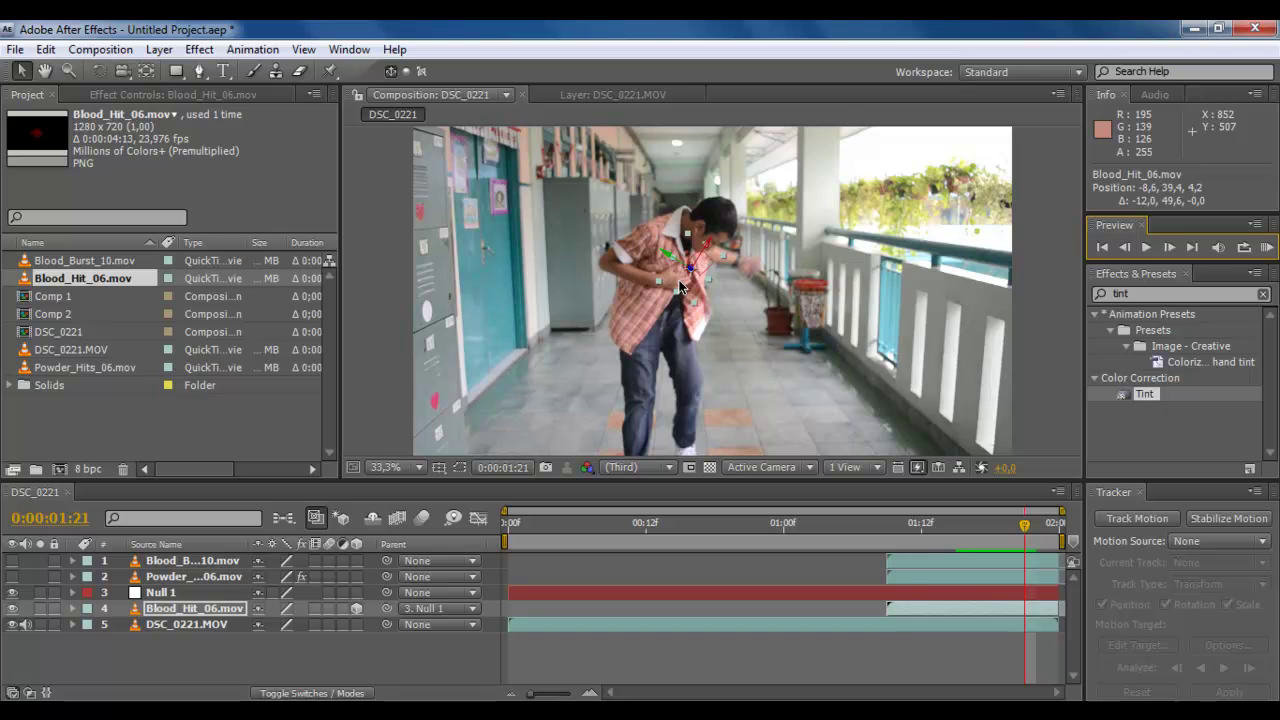
Reveal Blood_Hit_06's Transform properties and enable the Opacity stopwatch.
{"action": "right_click", "coordinate": [705, 278]}
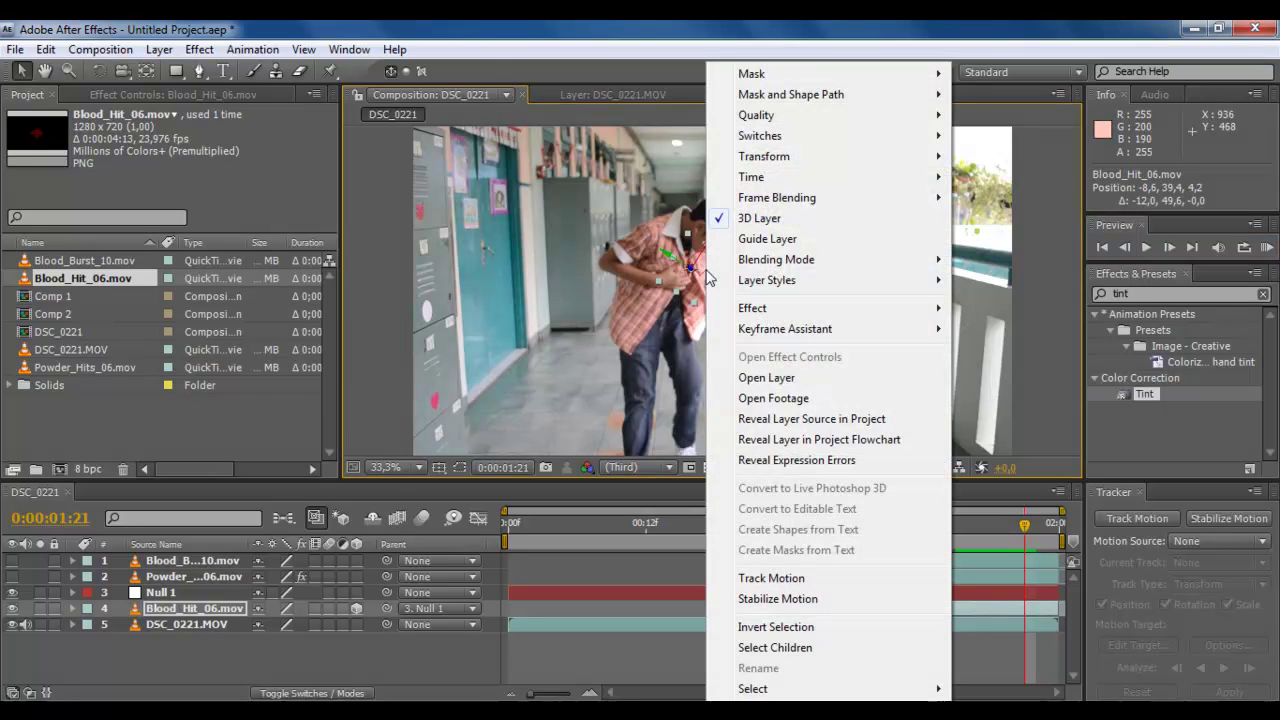
{"action": "key", "text": "Escape"}
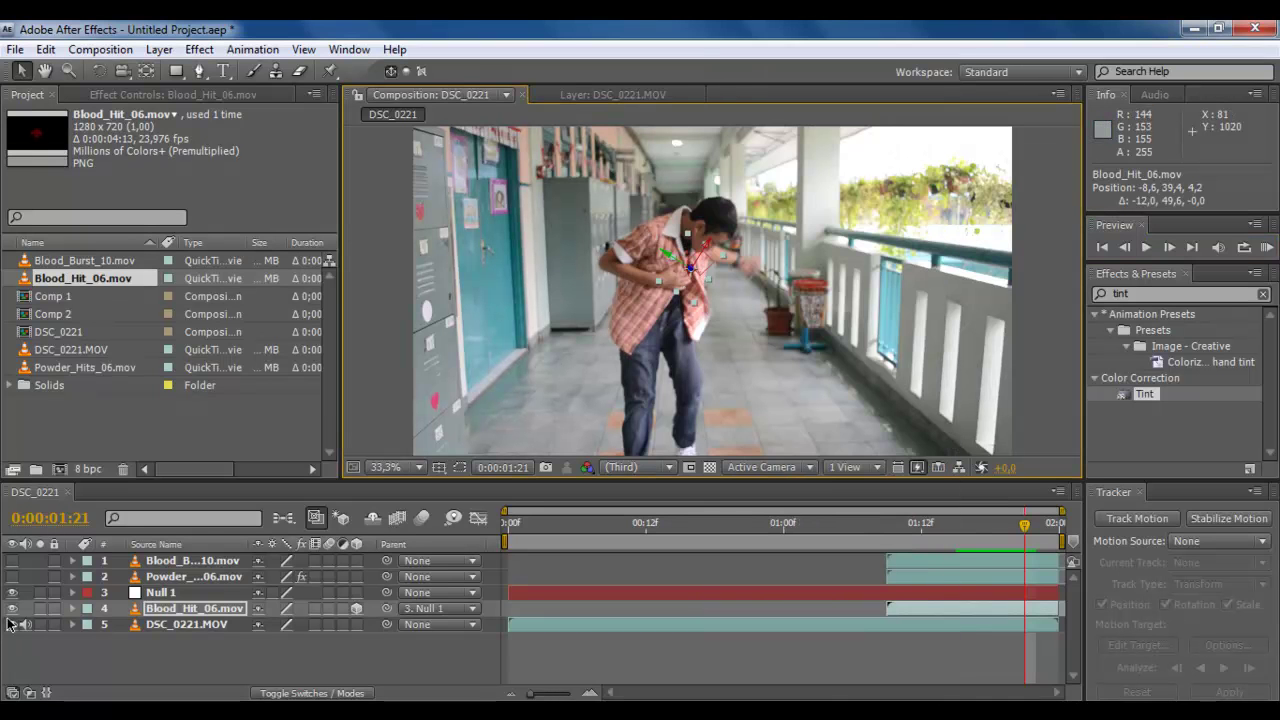
{"action": "left_click", "coordinate": [51, 600]}
{"action": "left_click", "coordinate": [73, 607]}
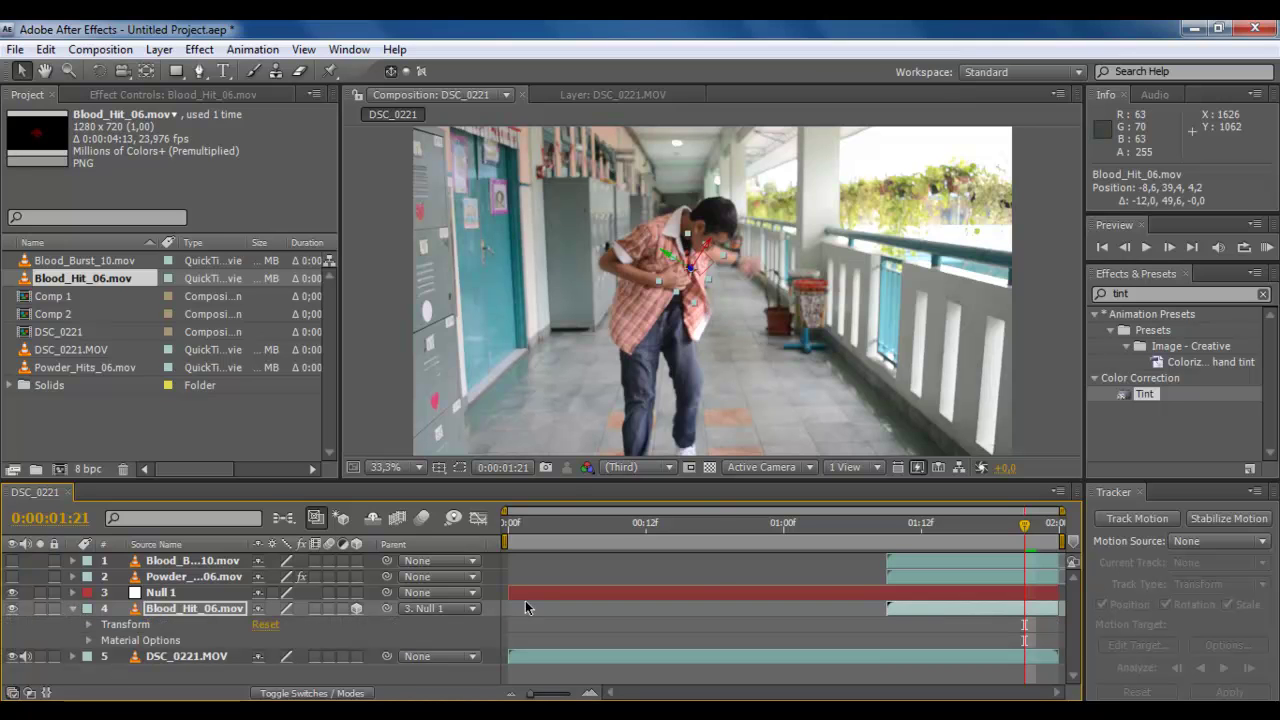
{"action": "left_click", "coordinate": [88, 624]}
{"action": "scroll", "coordinate": [88, 624], "scroll_direction": "down", "scroll_amount": 2}
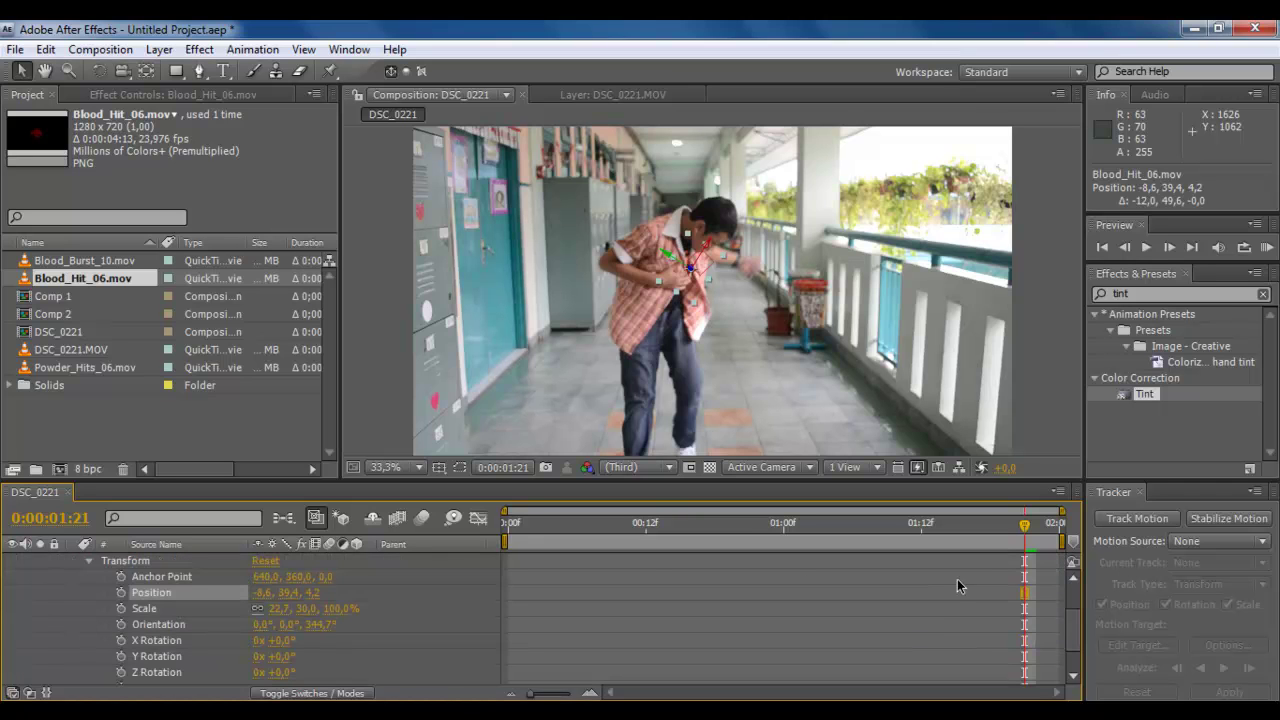
{"action": "scroll", "coordinate": [1074, 635], "scroll_direction": "down", "scroll_amount": 3}
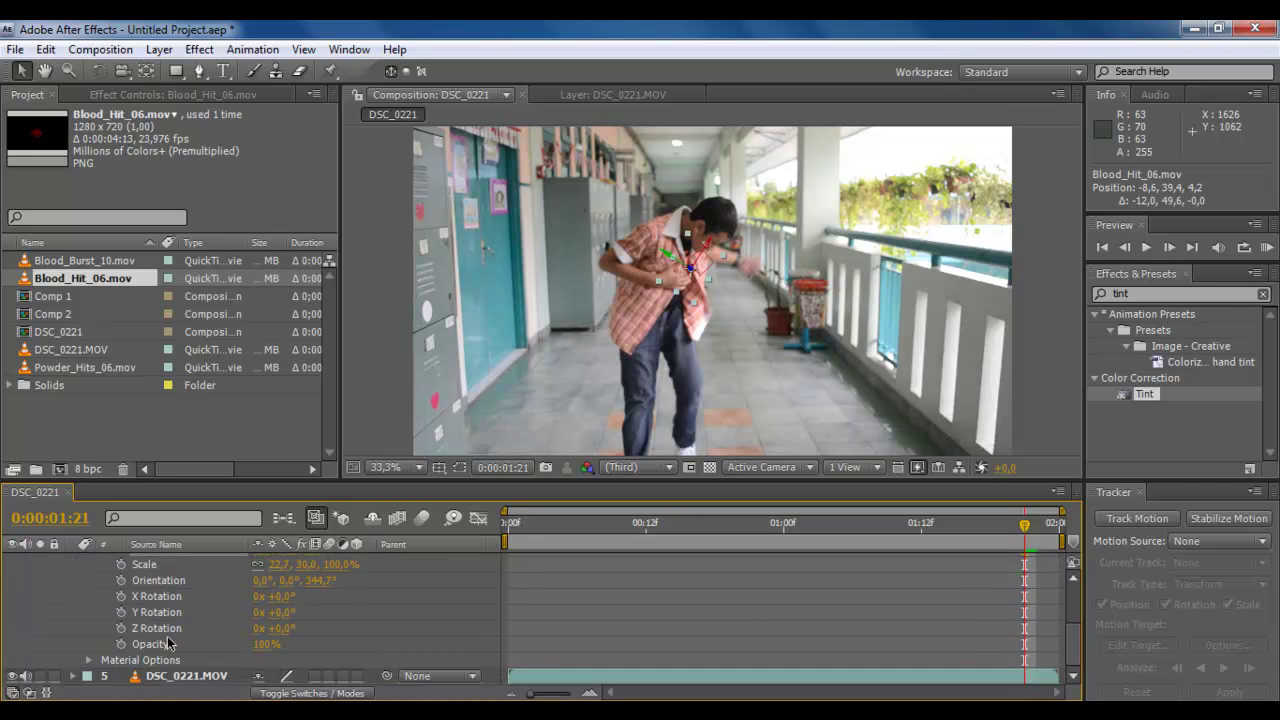
{"action": "left_click", "coordinate": [121, 644]}
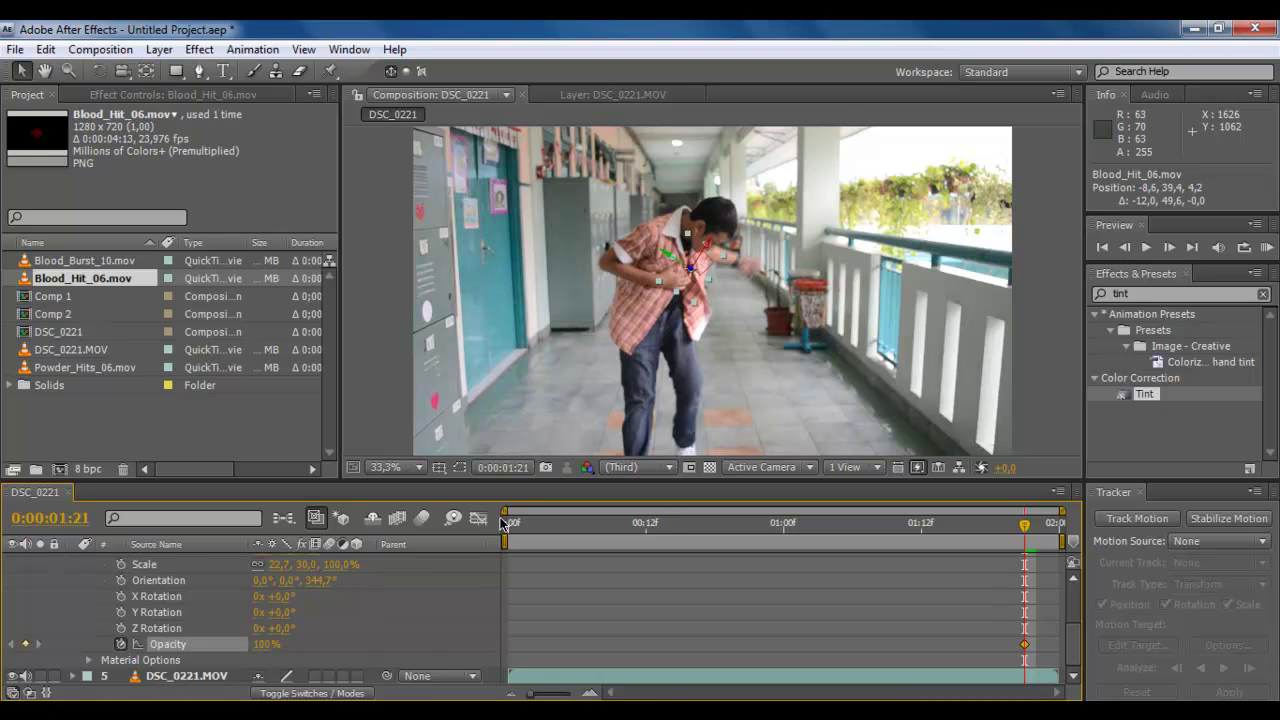
Set Opacity keyframes at 0:00:01:20 (100%) and 0:00:01:21 (0%).
{"action": "left_click", "coordinate": [1125, 249]}
{"action": "left_click", "coordinate": [1125, 249]}
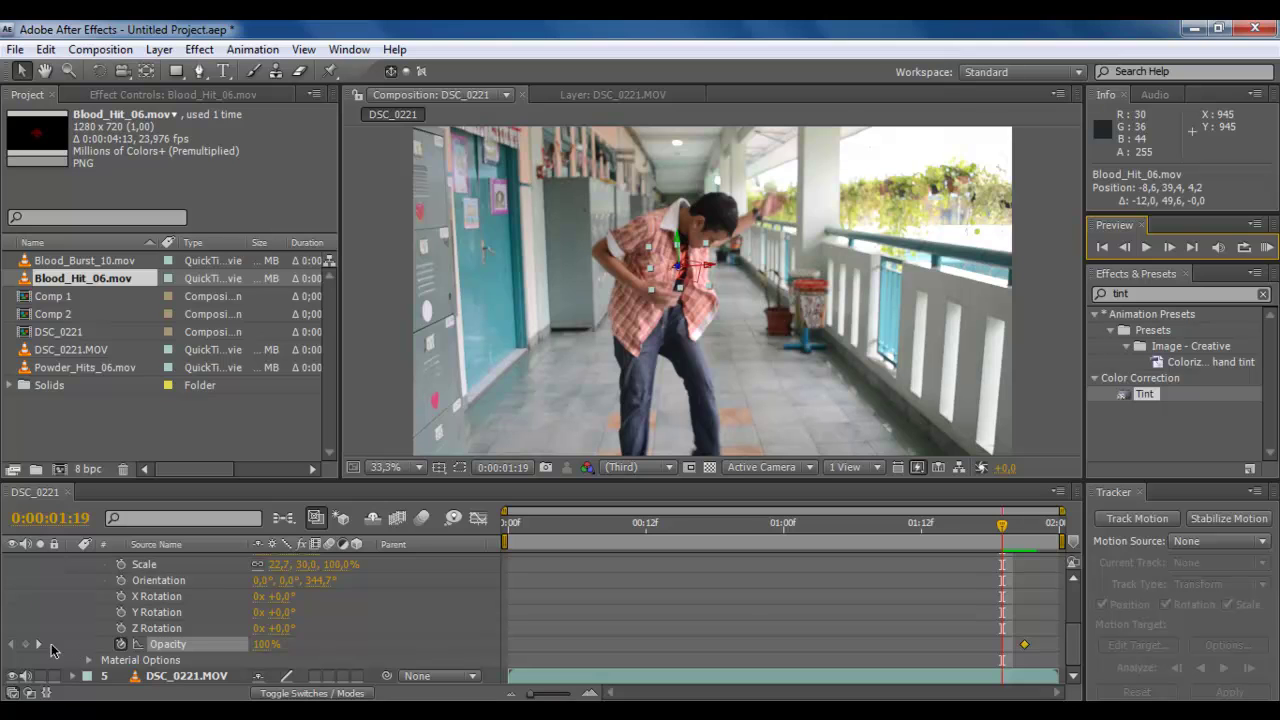
{"action": "left_click", "coordinate": [1172, 248]}
{"action": "left_click", "coordinate": [1125, 248]}
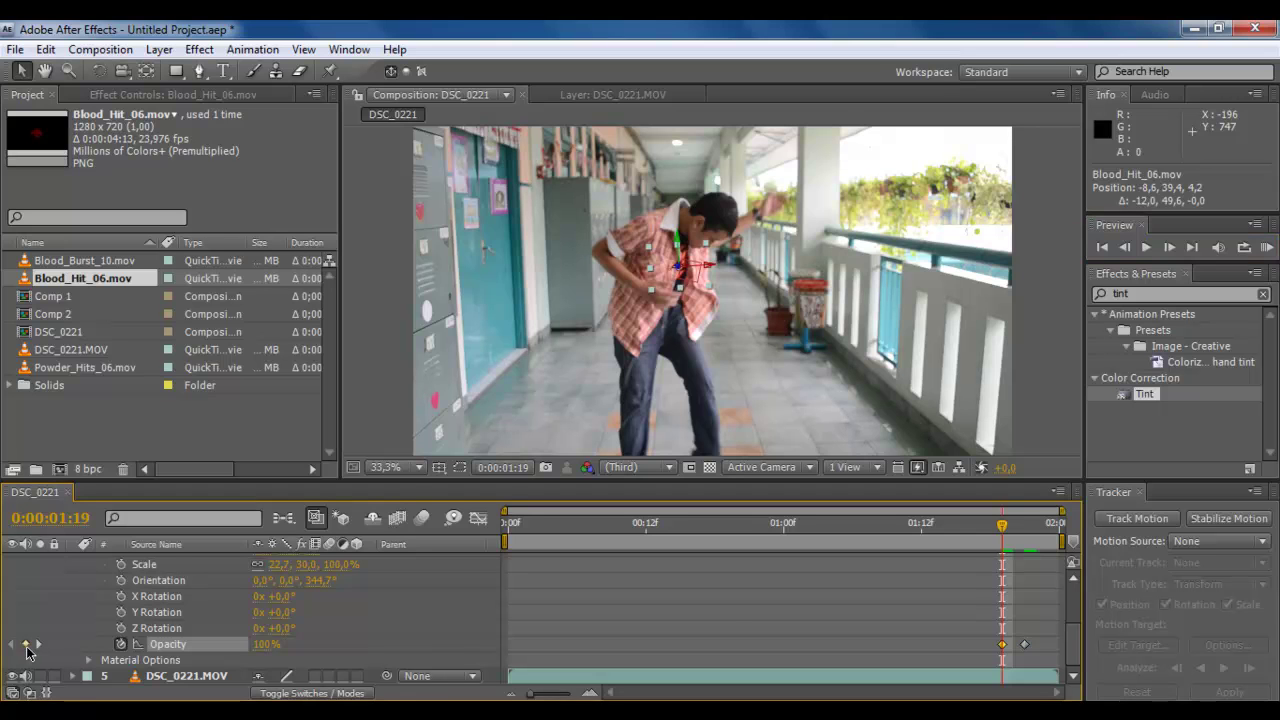
{"action": "left_click", "coordinate": [25, 644]}
{"action": "left_click", "coordinate": [1025, 645]}
{"action": "left_click_drag", "start_coordinate": [1003, 645], "coordinate": [1013, 645]}
{"action": "left_click_drag", "start_coordinate": [1005, 530], "coordinate": [1025, 530]}
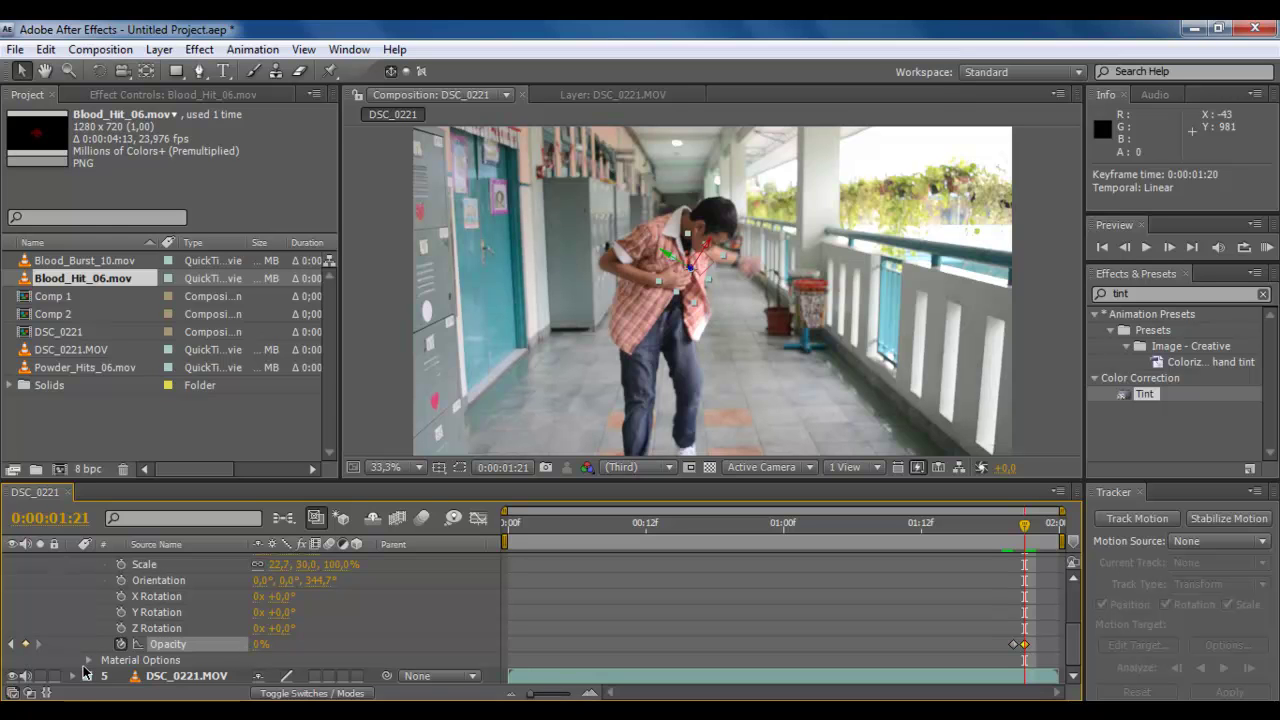
Play the end of the clip to check the fade, then return to the first frame.
{"action": "left_click", "coordinate": [1124, 247]}
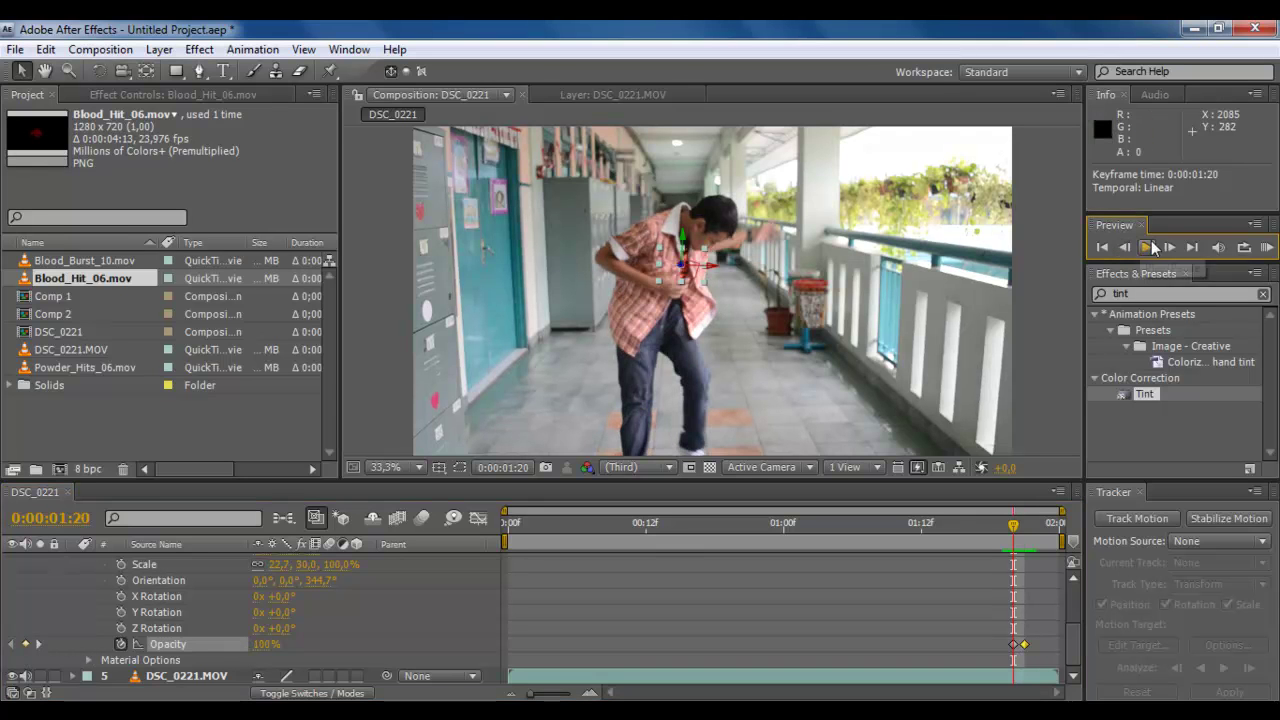
{"action": "left_click", "coordinate": [1156, 246]}
{"action": "left_click", "coordinate": [1126, 247]}
{"action": "left_click", "coordinate": [1126, 247]}
{"action": "left_click", "coordinate": [1126, 247]}
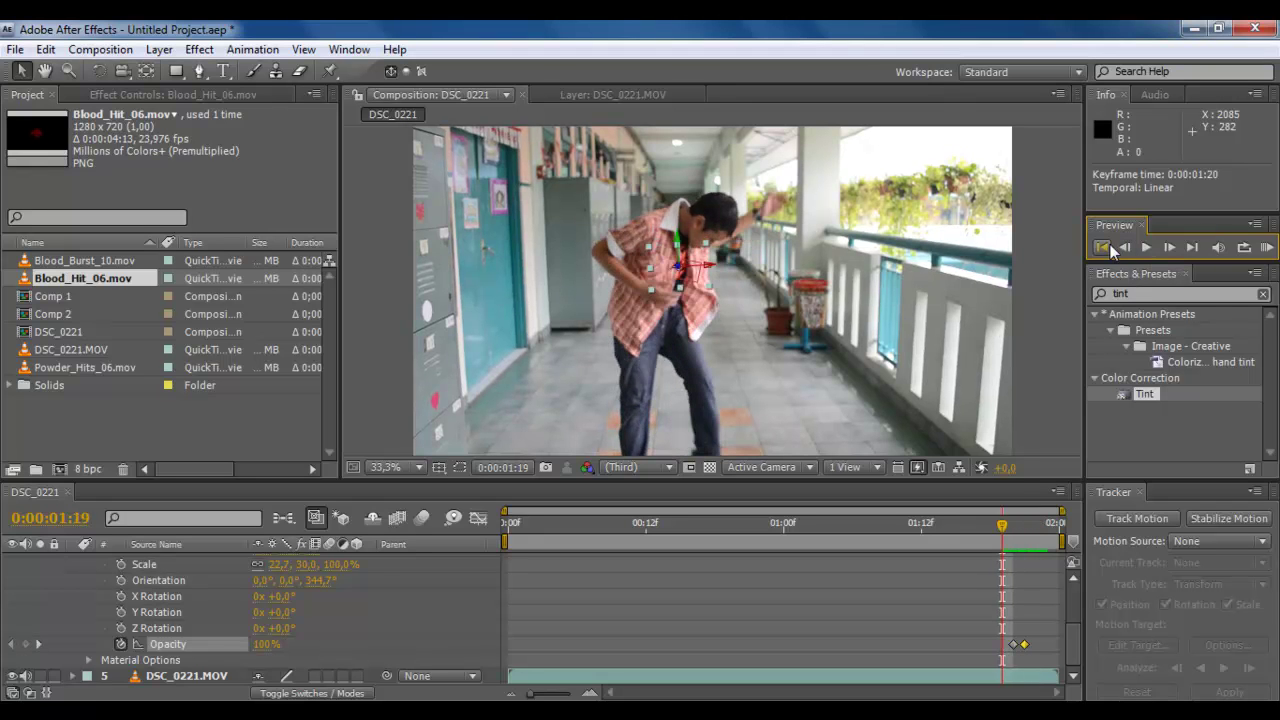
Preview the composition from the first frame with RAM Preview, then stop it.
{"action": "left_click", "coordinate": [1103, 247]}
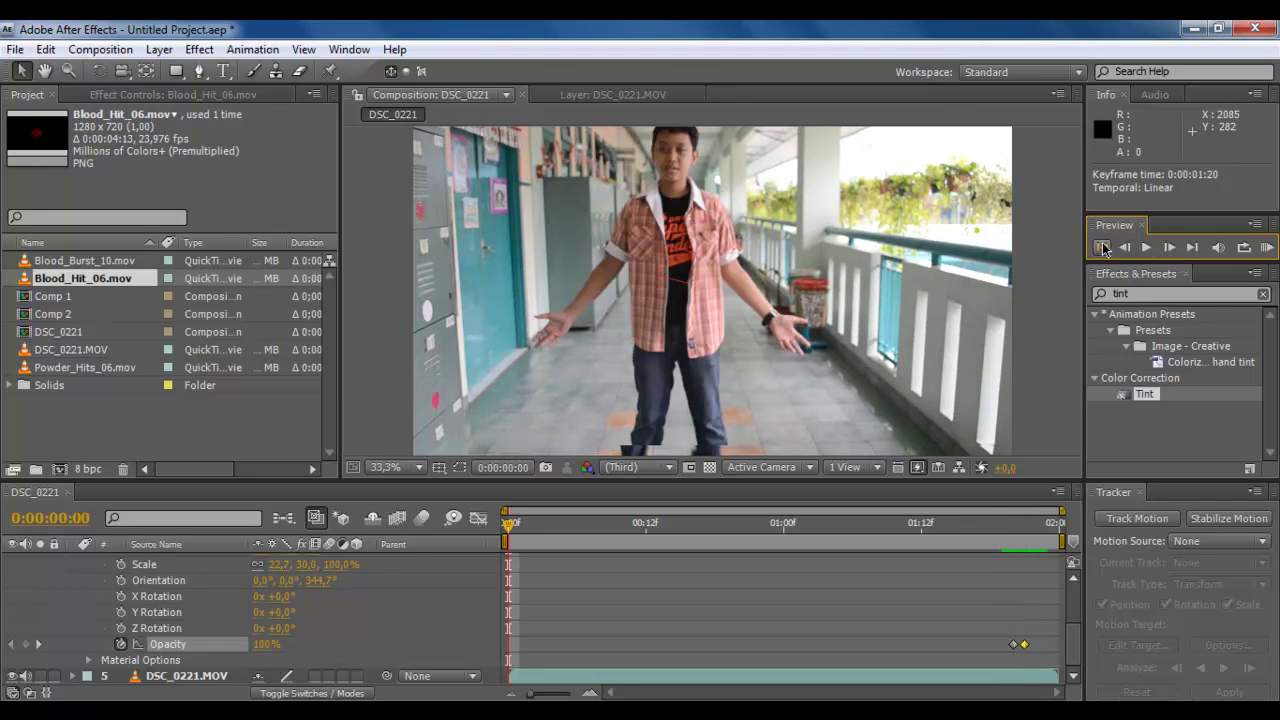
{"action": "left_click", "coordinate": [1266, 247]}
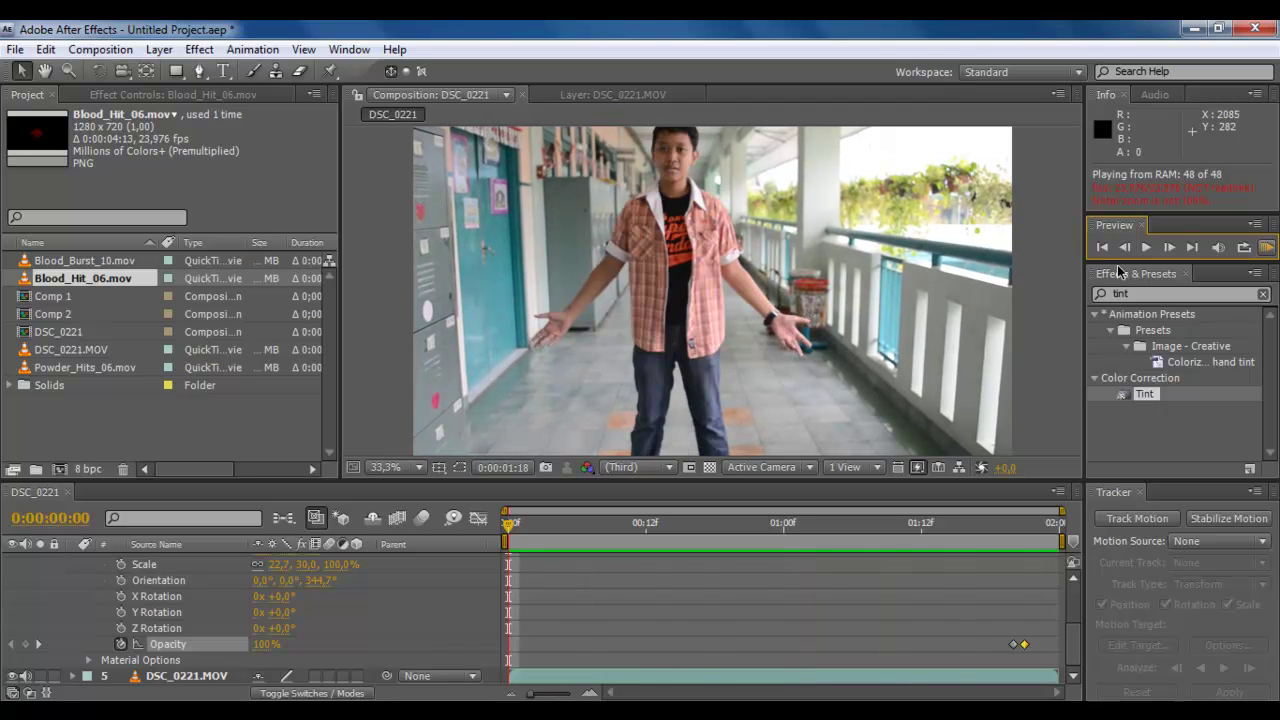
{"action": "left_click", "coordinate": [1266, 249]}
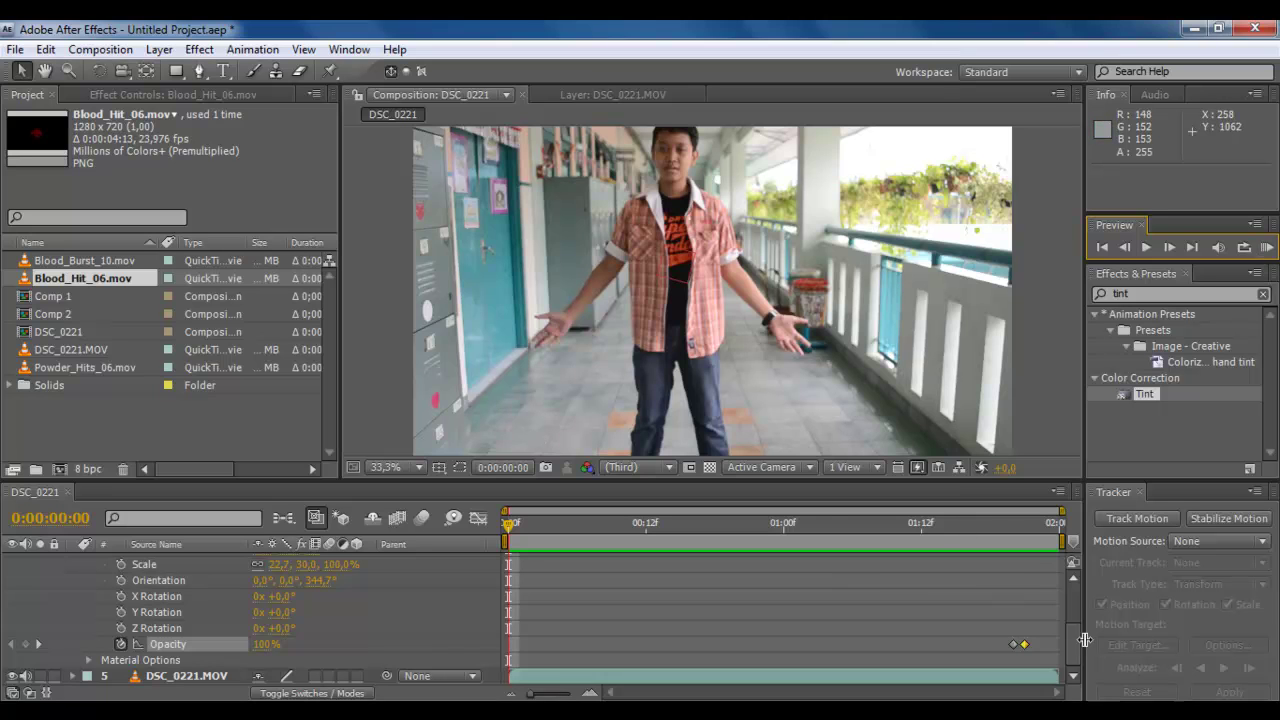
{"action": "left_click_drag", "start_coordinate": [1076, 640], "coordinate": [1079, 580]}
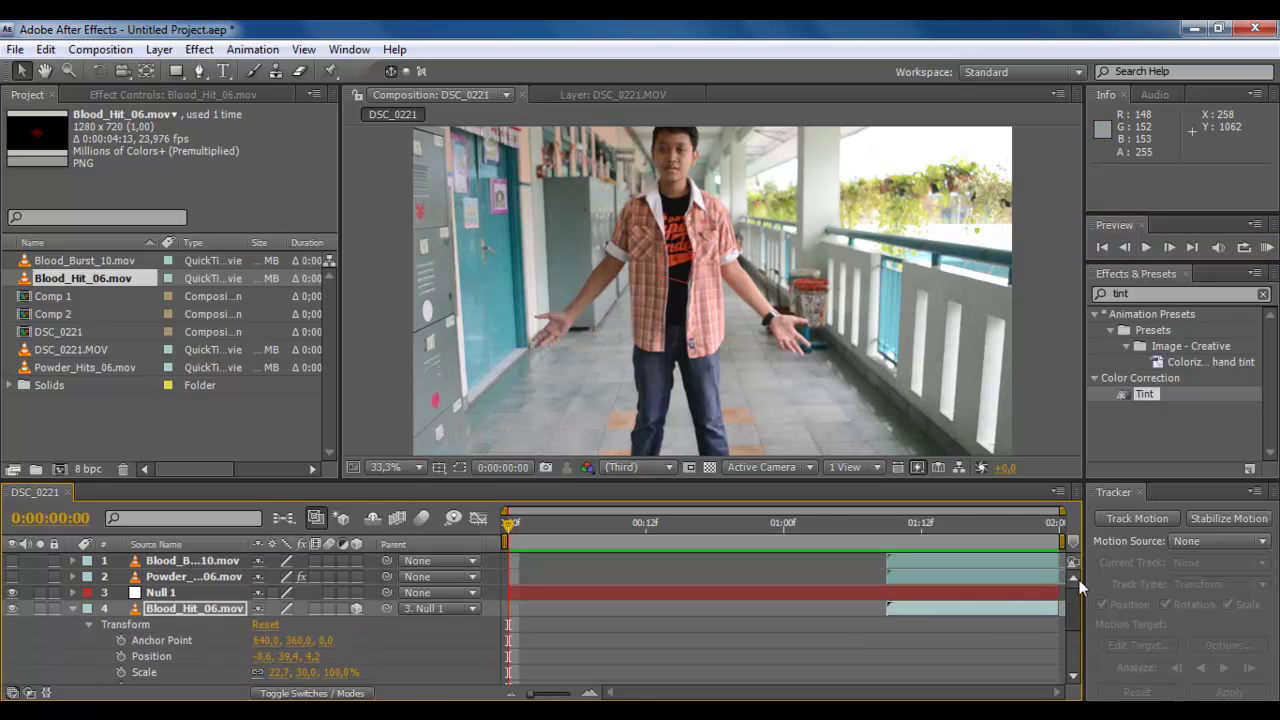
Collapse Blood_Hit_06, unhide Powder_Hits_06 and Blood_Burst_10, and preview all effects.
{"action": "left_click", "coordinate": [73, 609]}
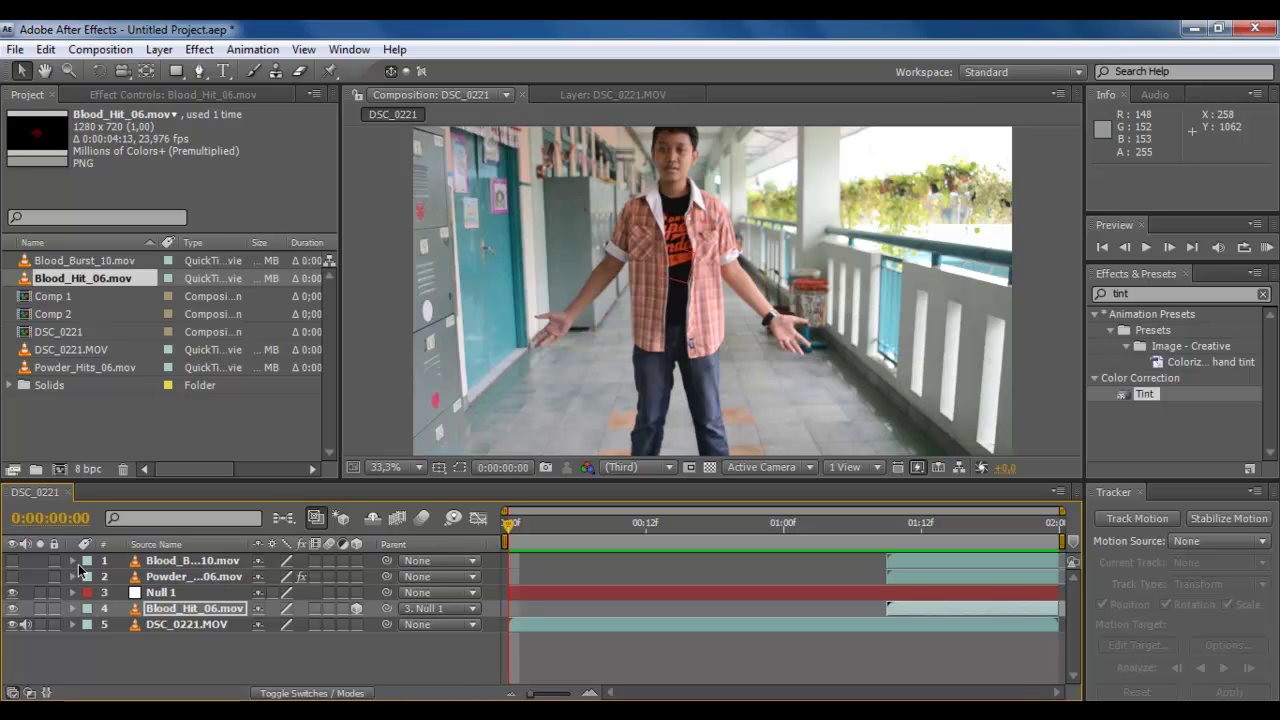
{"action": "left_click", "coordinate": [13, 561]}
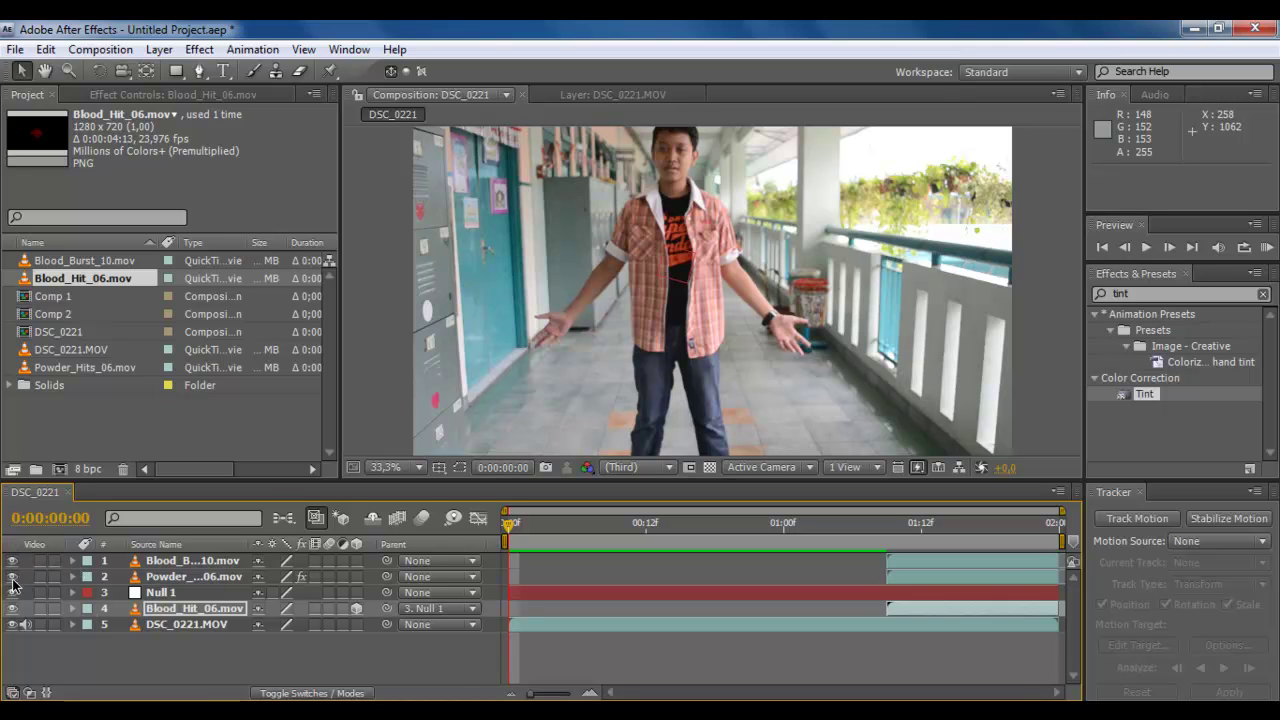
{"action": "left_click", "coordinate": [150, 578]}
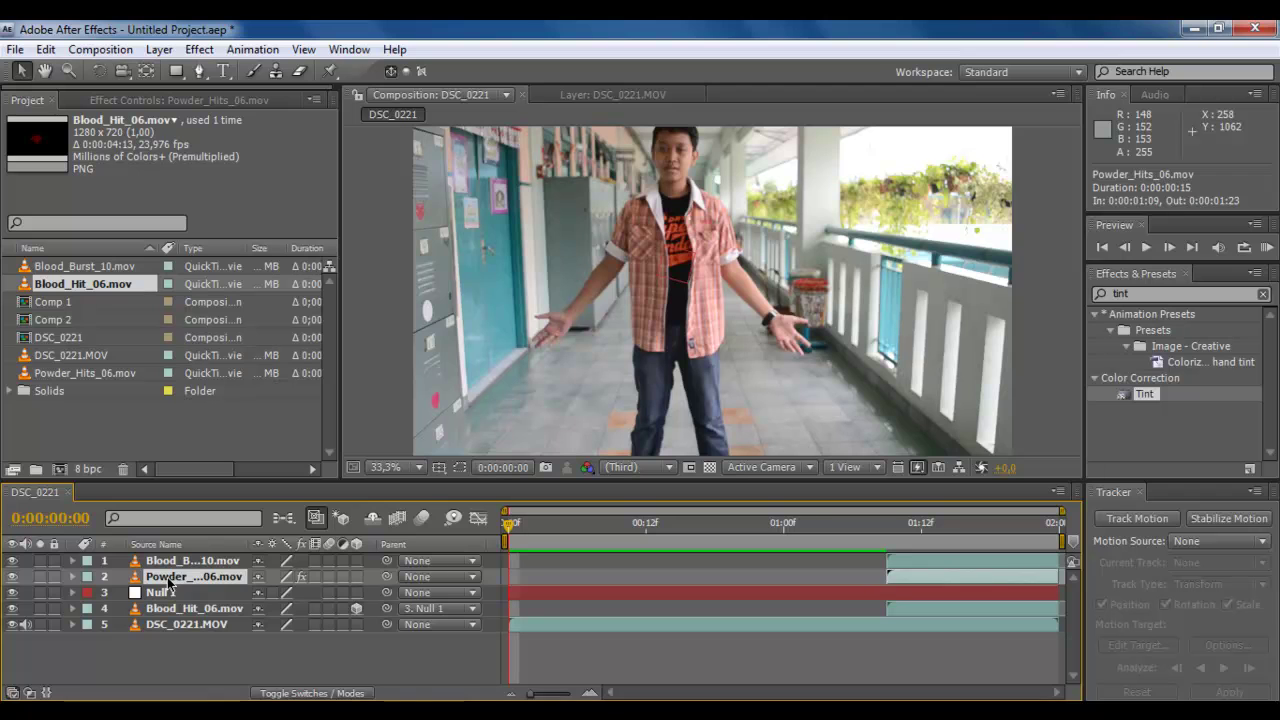
{"action": "left_click", "coordinate": [178, 563]}
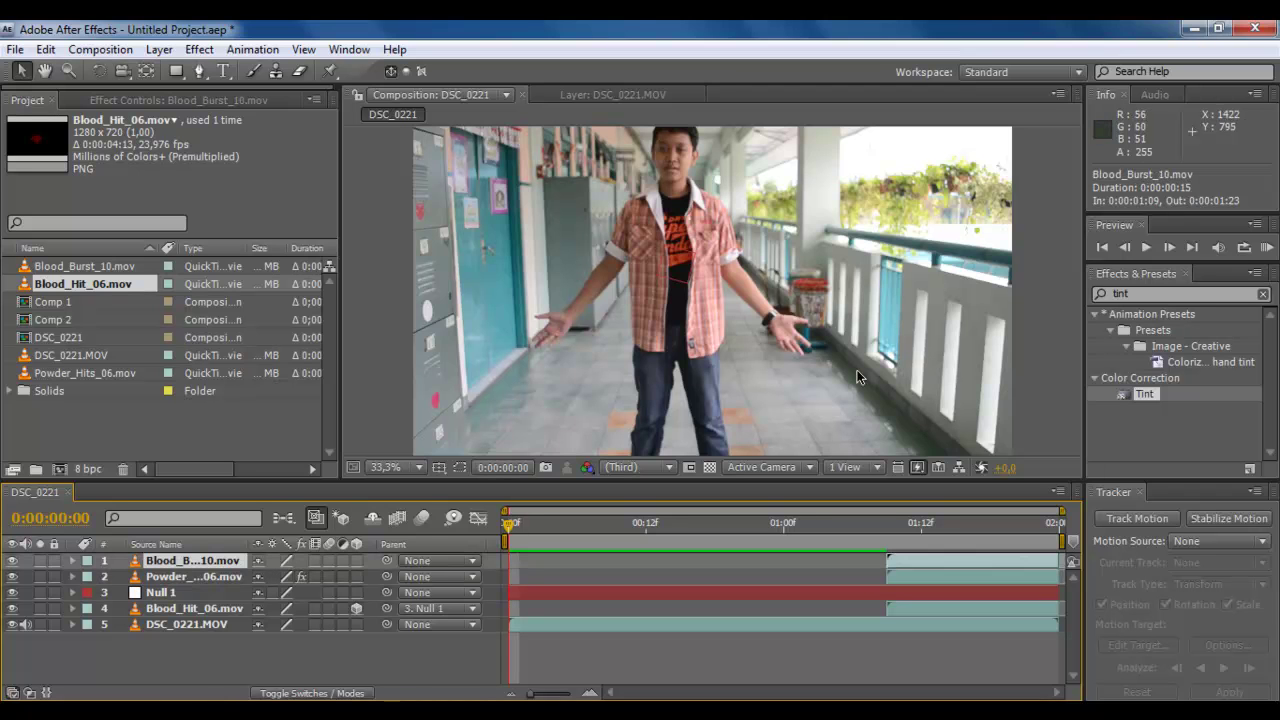
{"action": "left_click", "coordinate": [1268, 249]}
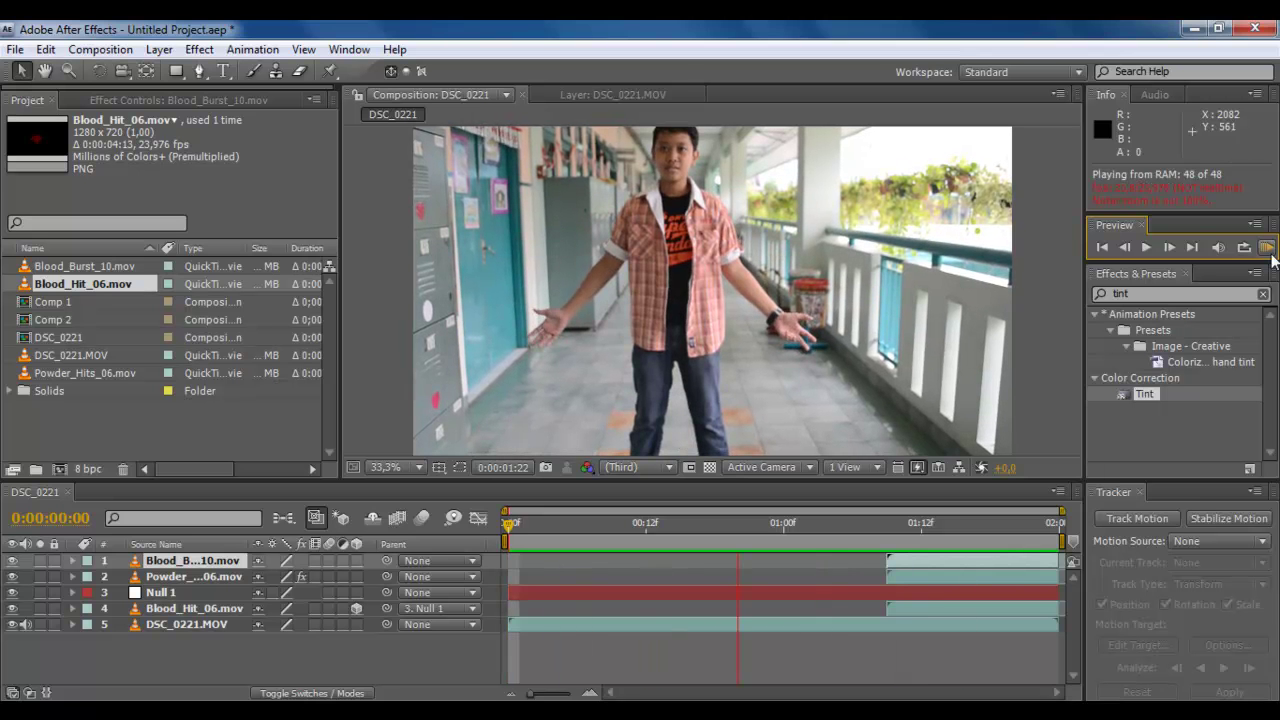
{"action": "left_click", "coordinate": [655, 405]}
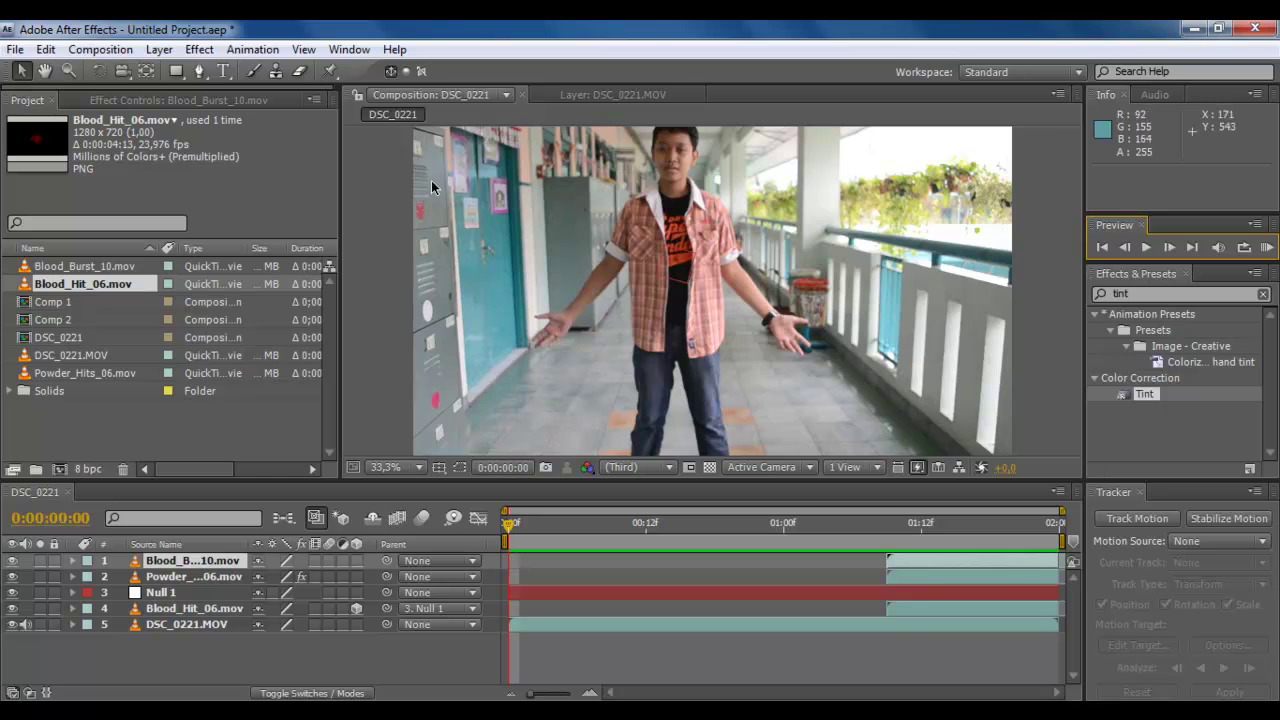